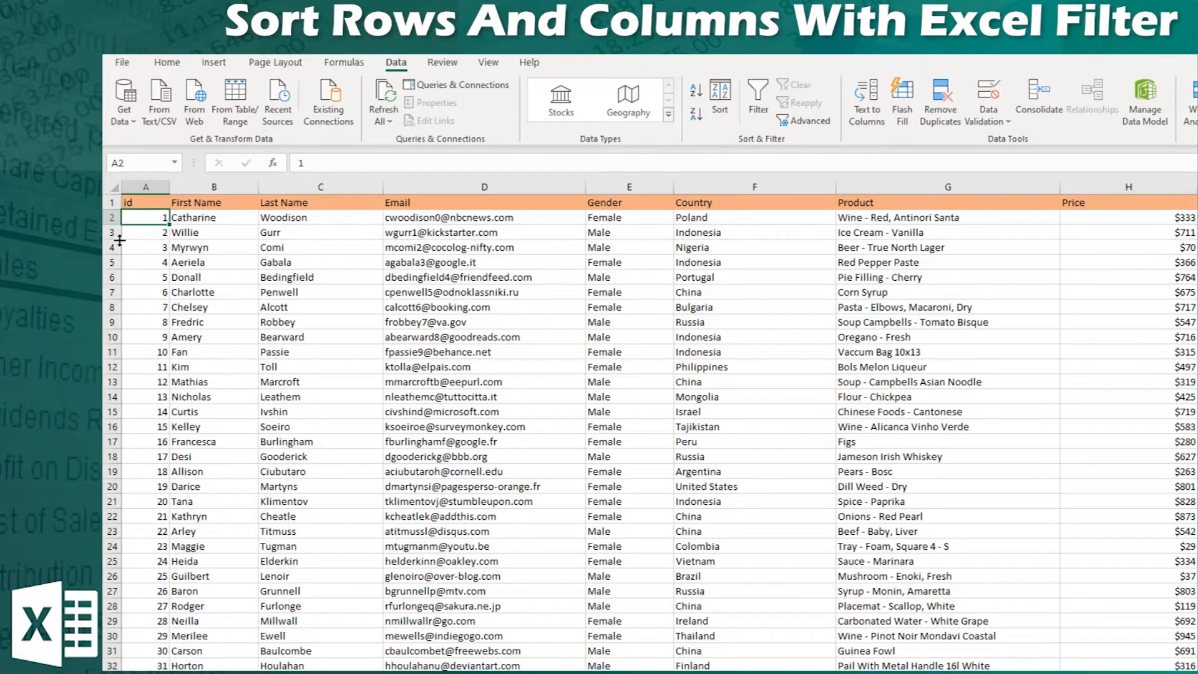
- Examine the table's header row, from id and name fields through Gender to Price, and the records beneath it
left_click(160, 201)
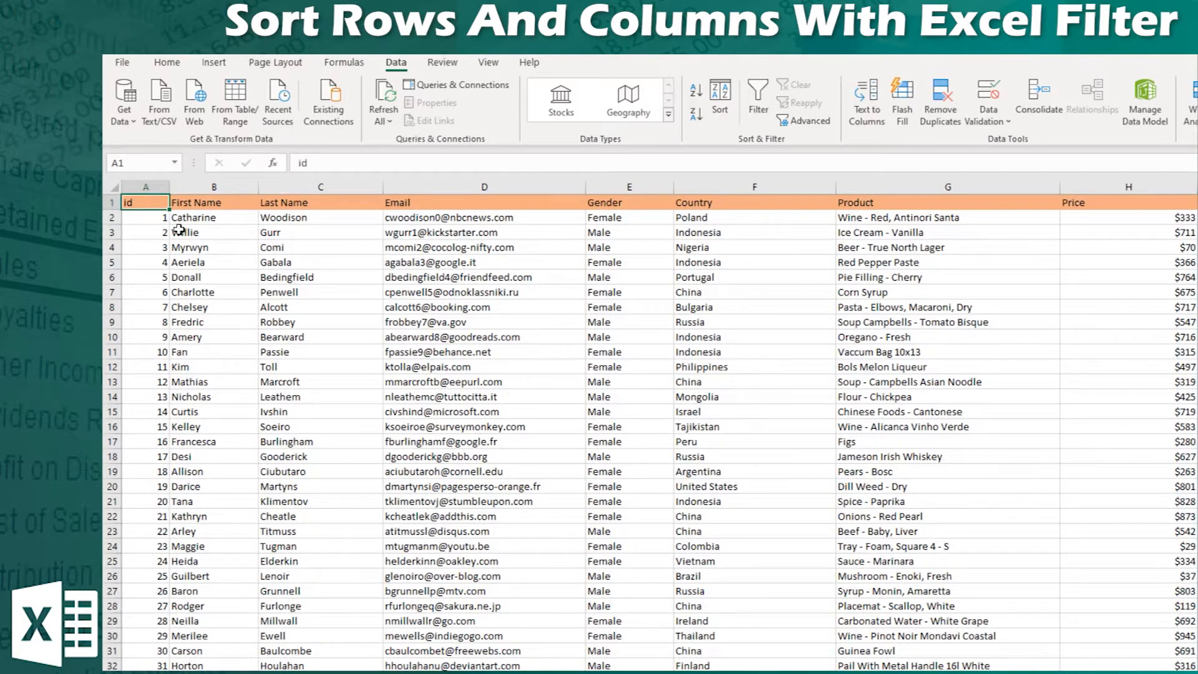
left_click(205, 204)
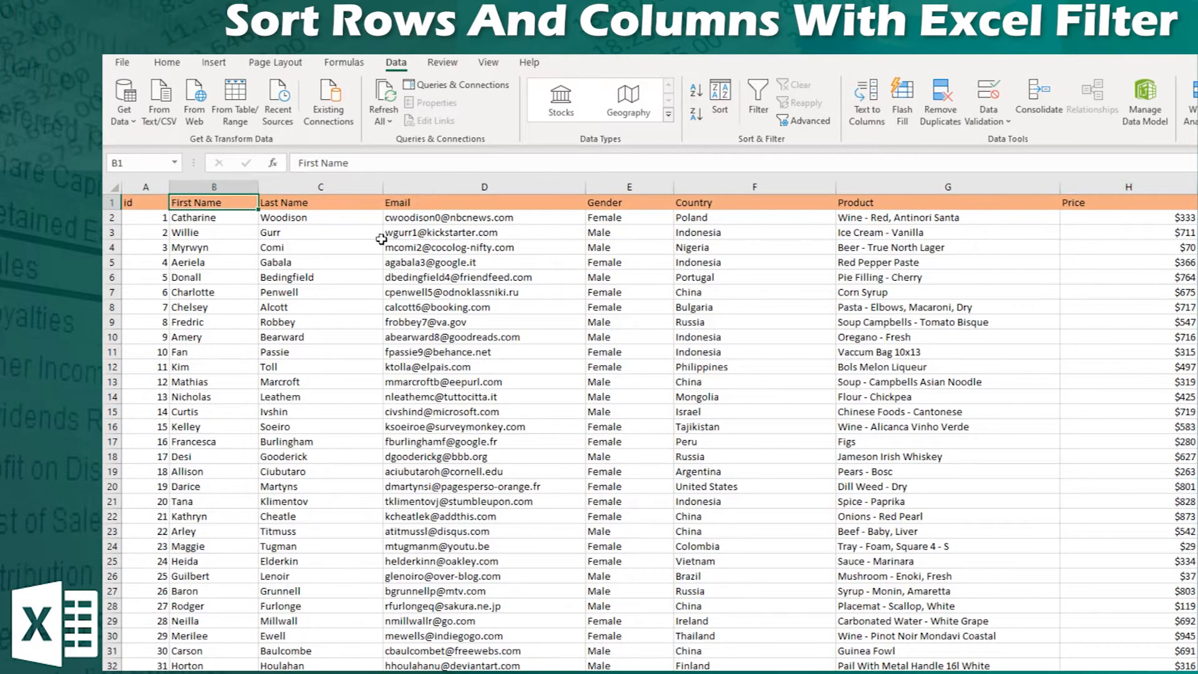
scroll(329, 351, "down", 13)
scroll(324, 359, "up", 13)
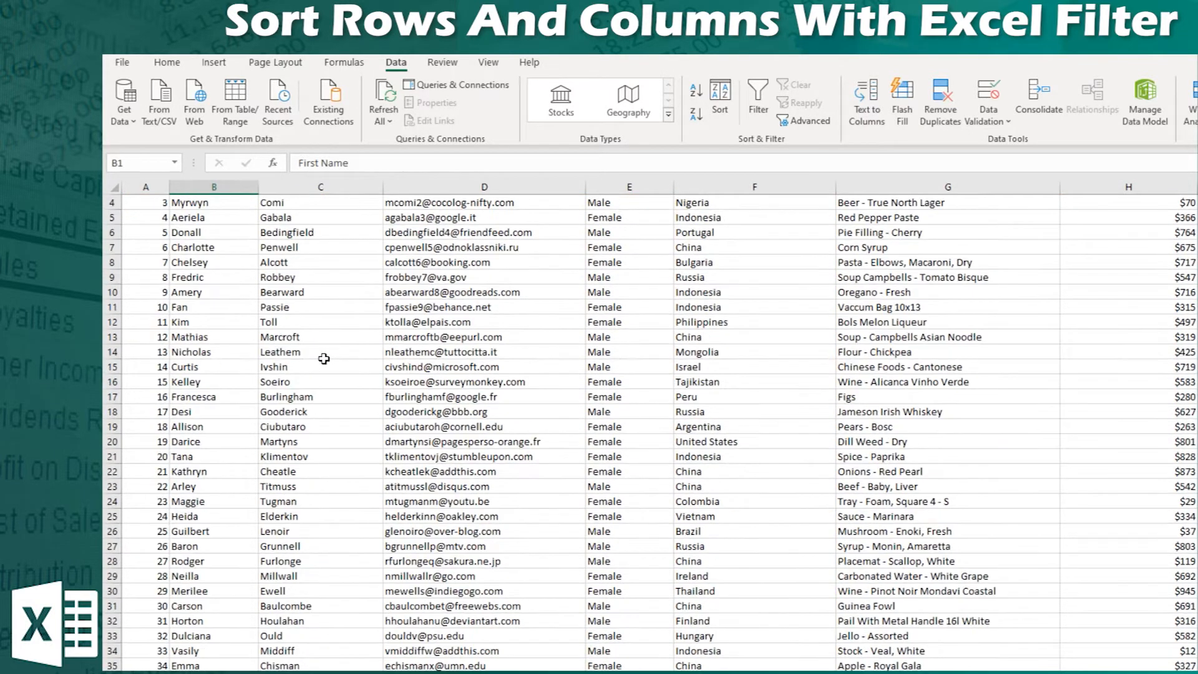
left_click(155, 208)
left_click(214, 208)
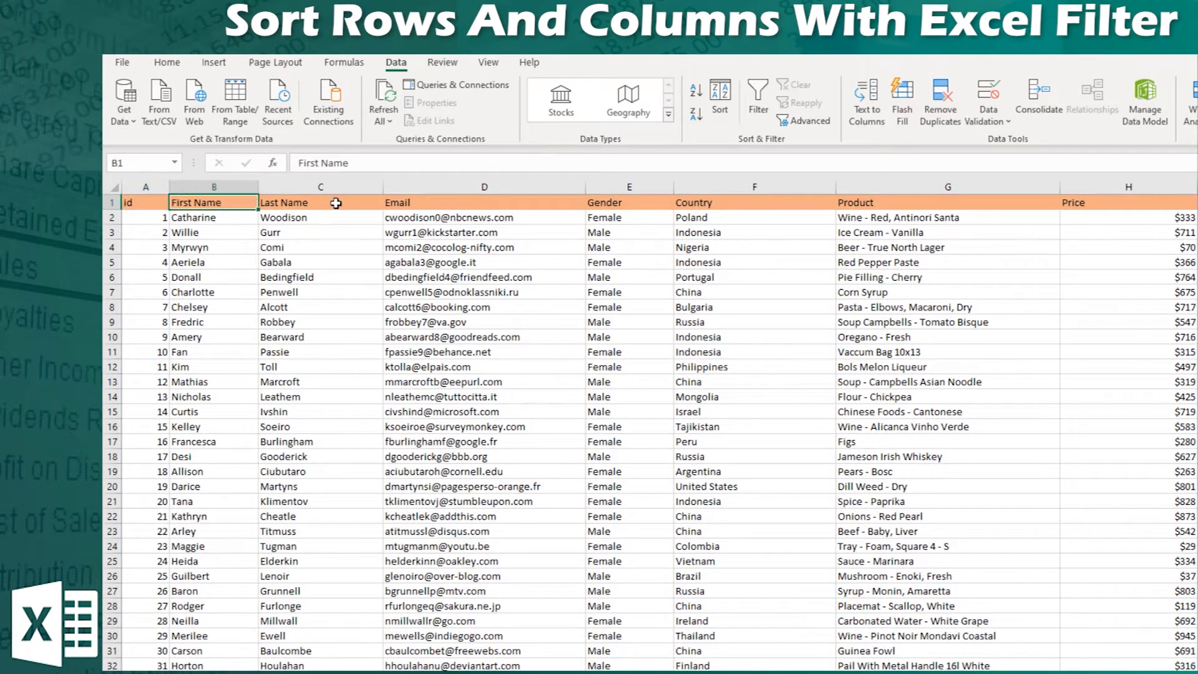
left_click(269, 203)
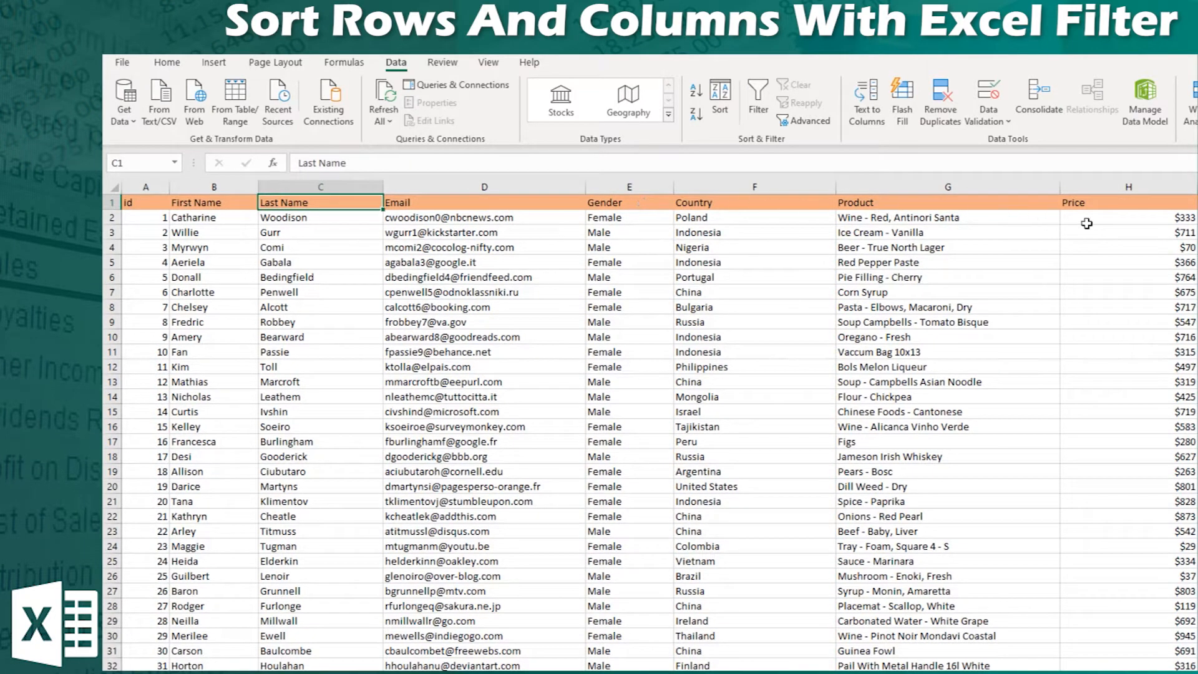
left_click(663, 320)
key("Up")
key("Up")
key("Up")
key("Up")
key("Up")
key("Up")
key("Up")
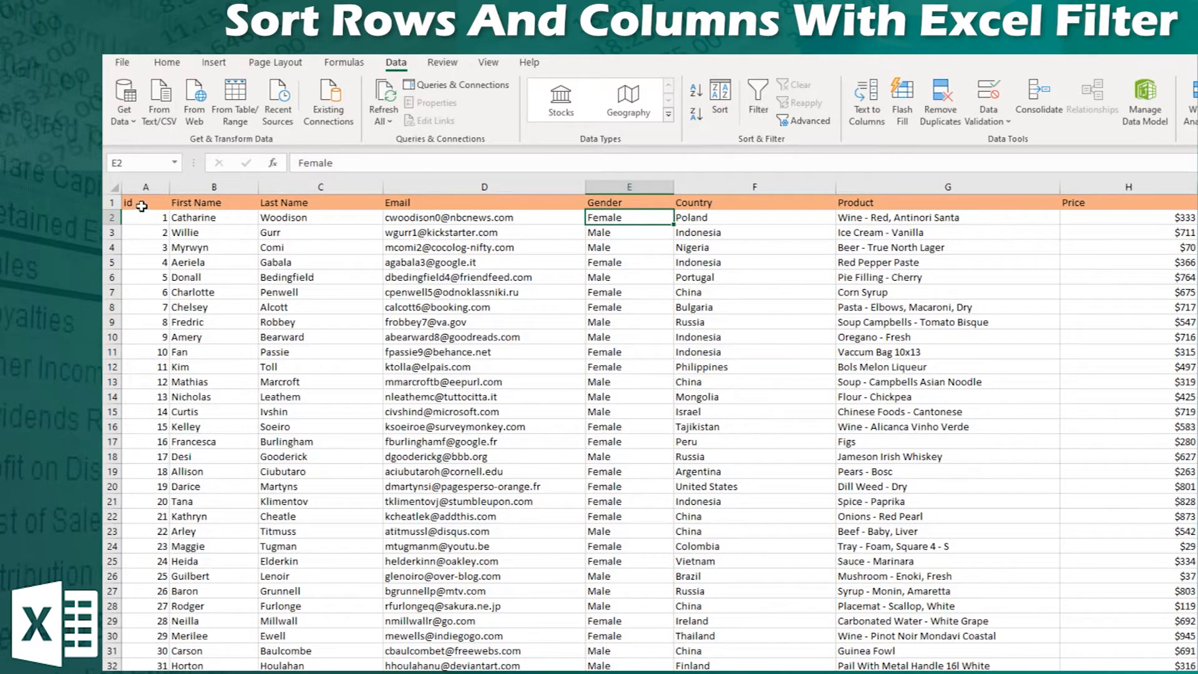
- Turn on filtering for the table's header row, from id through Price
left_click(1155, 202)
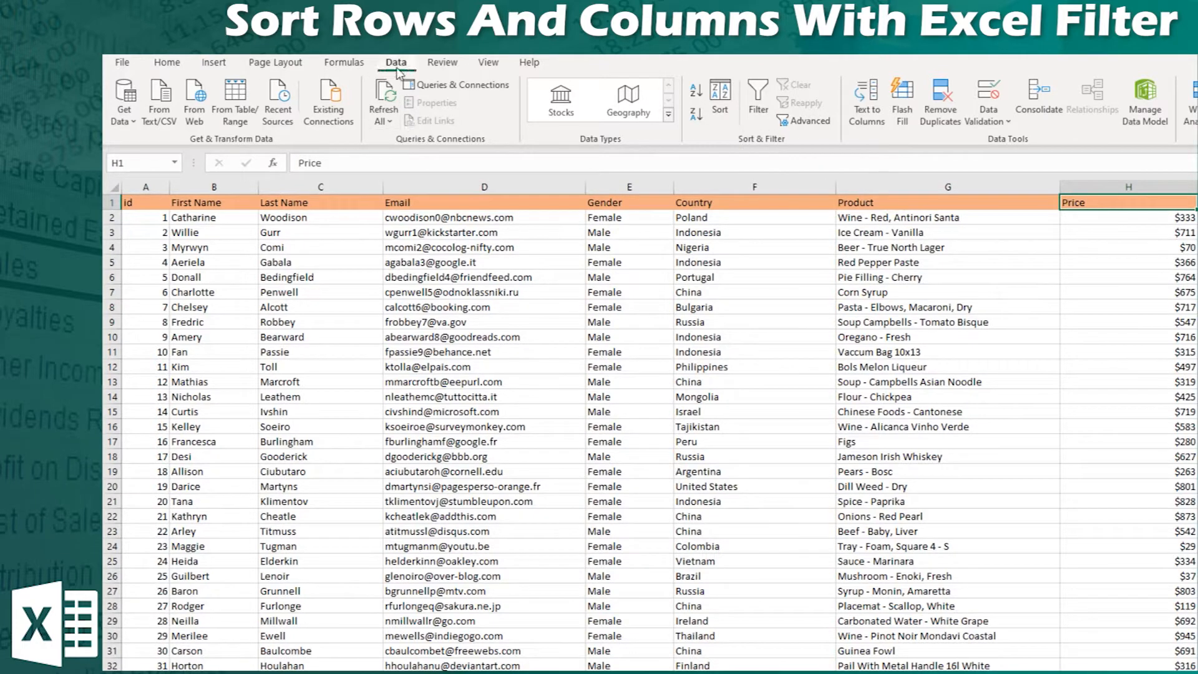
left_click(760, 97)
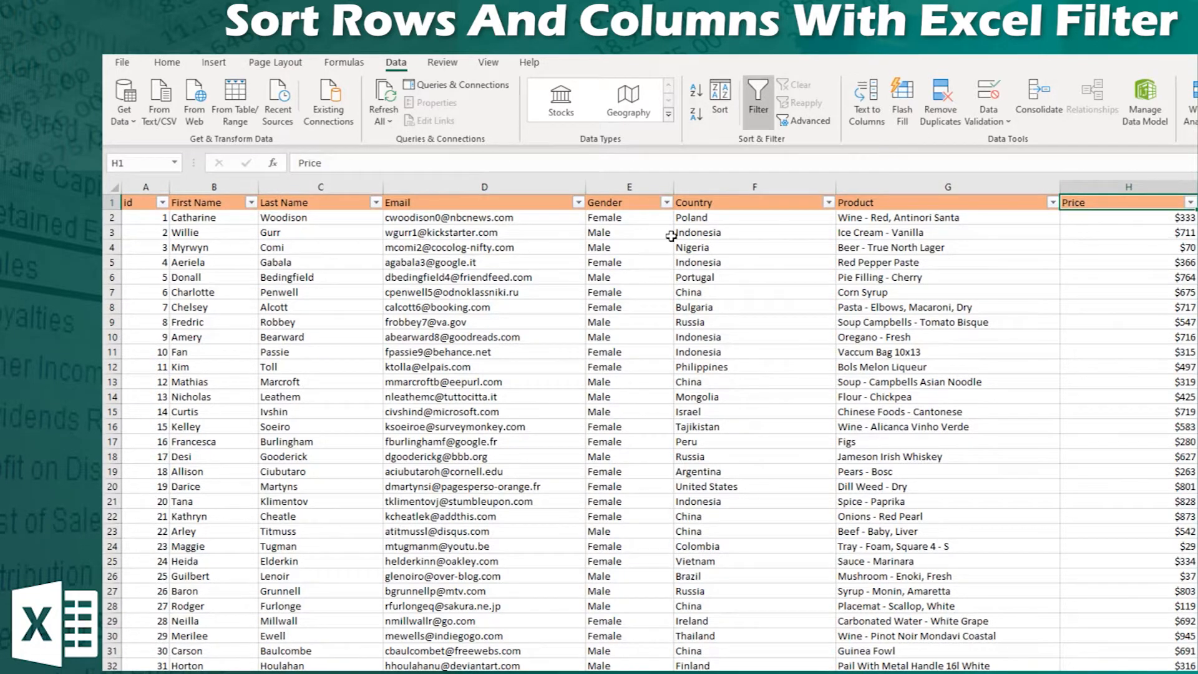
- Sort the table by Price from largest to smallest, review the order, and undo the sort
left_click(1190, 203)
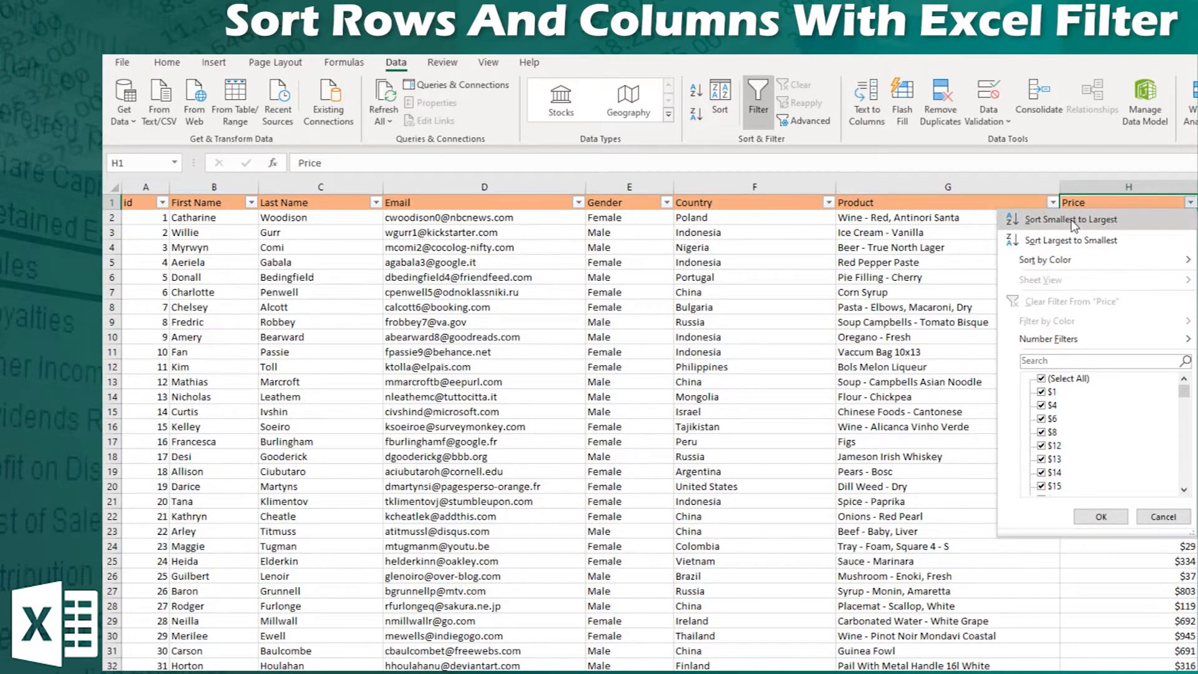
left_click(1127, 249)
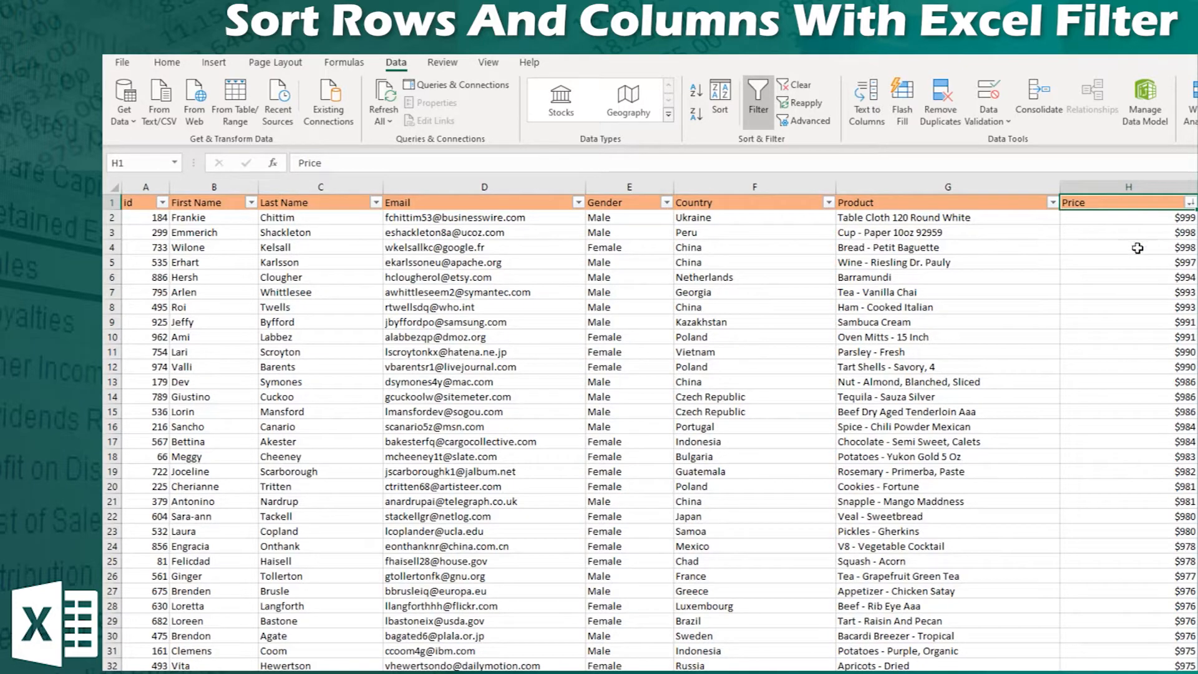
scroll(1111, 249, "down", 20)
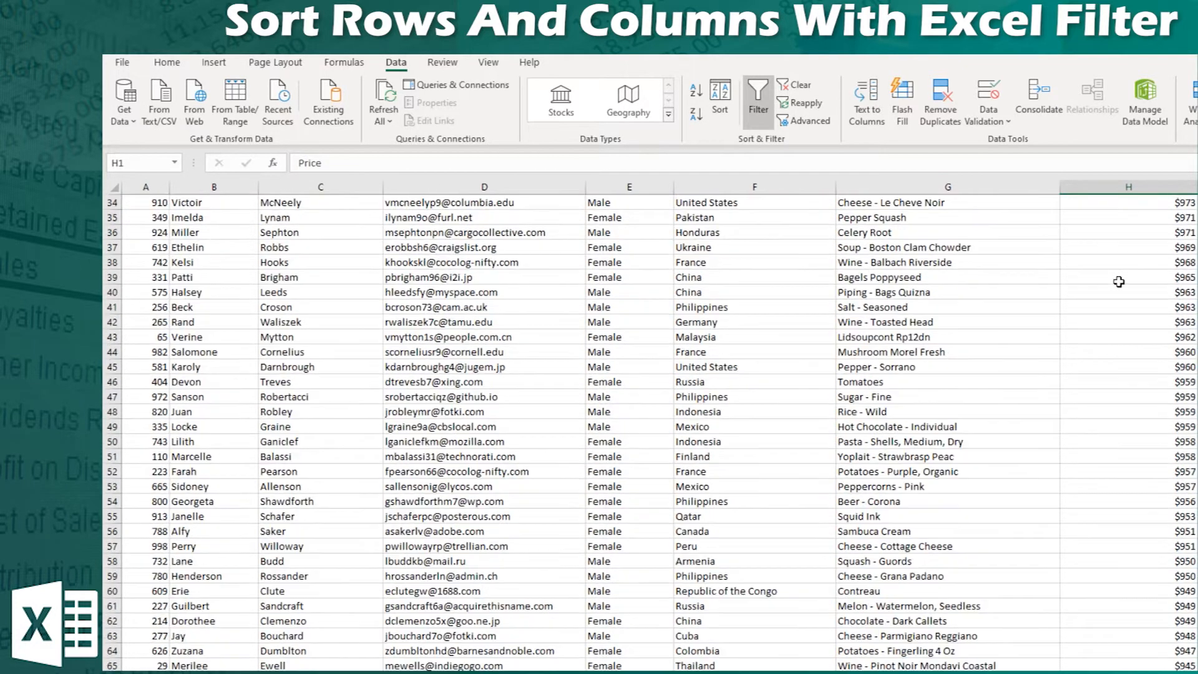
scroll(1124, 352, "up", 20)
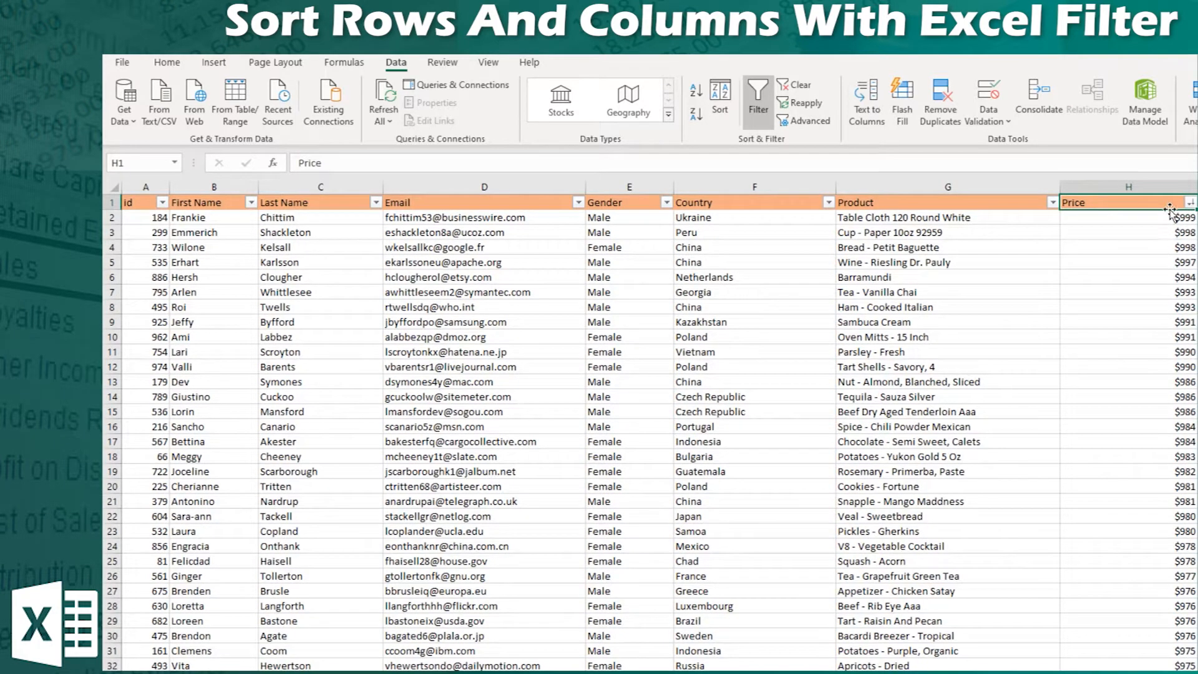
key("ctrl+z")
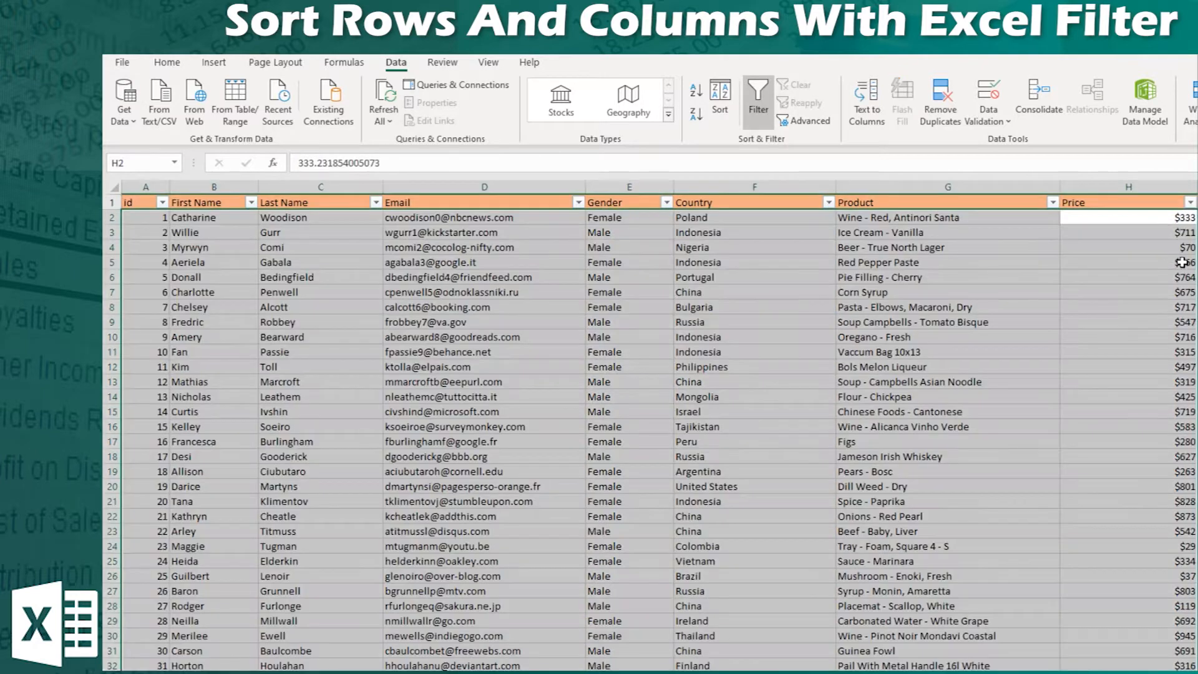
- Sort the table by Price from smallest to largest and undo that sort
left_click(1190, 203)
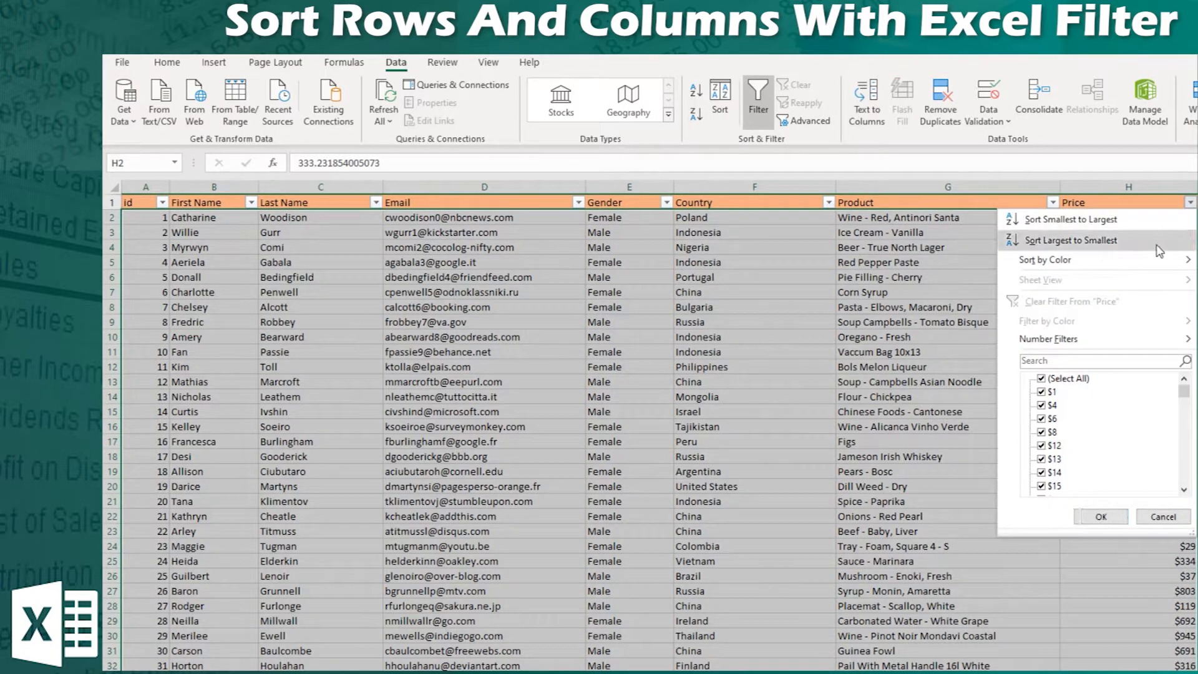
left_click(1155, 219)
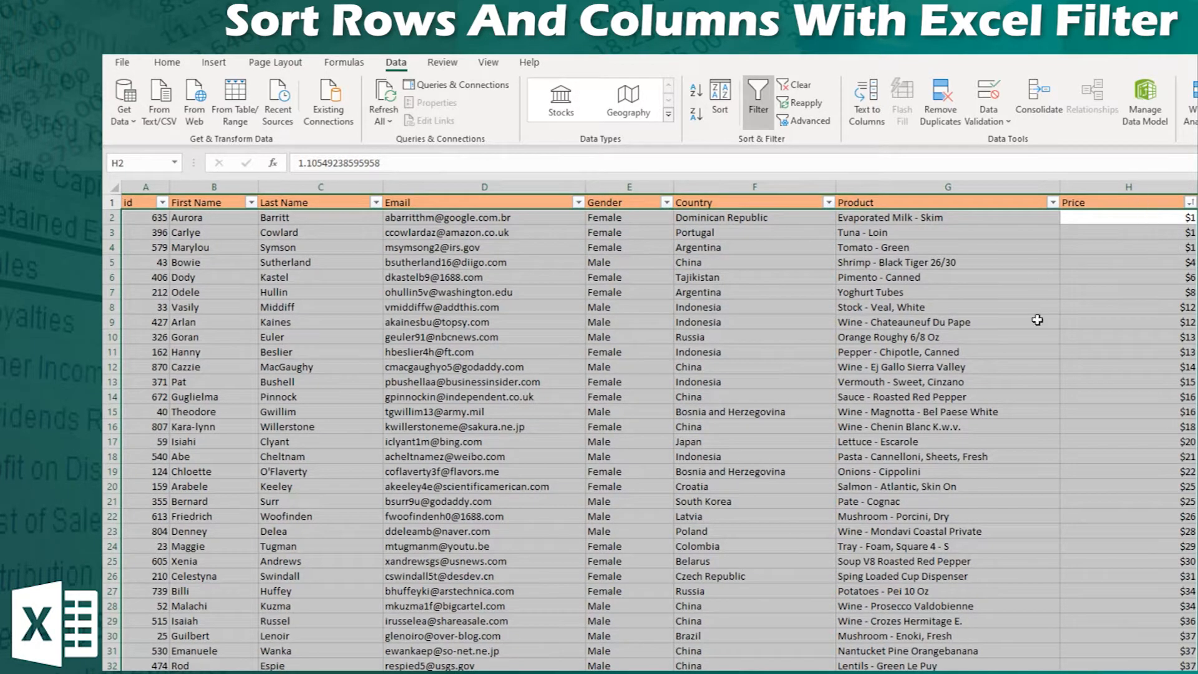
key("ctrl+z")
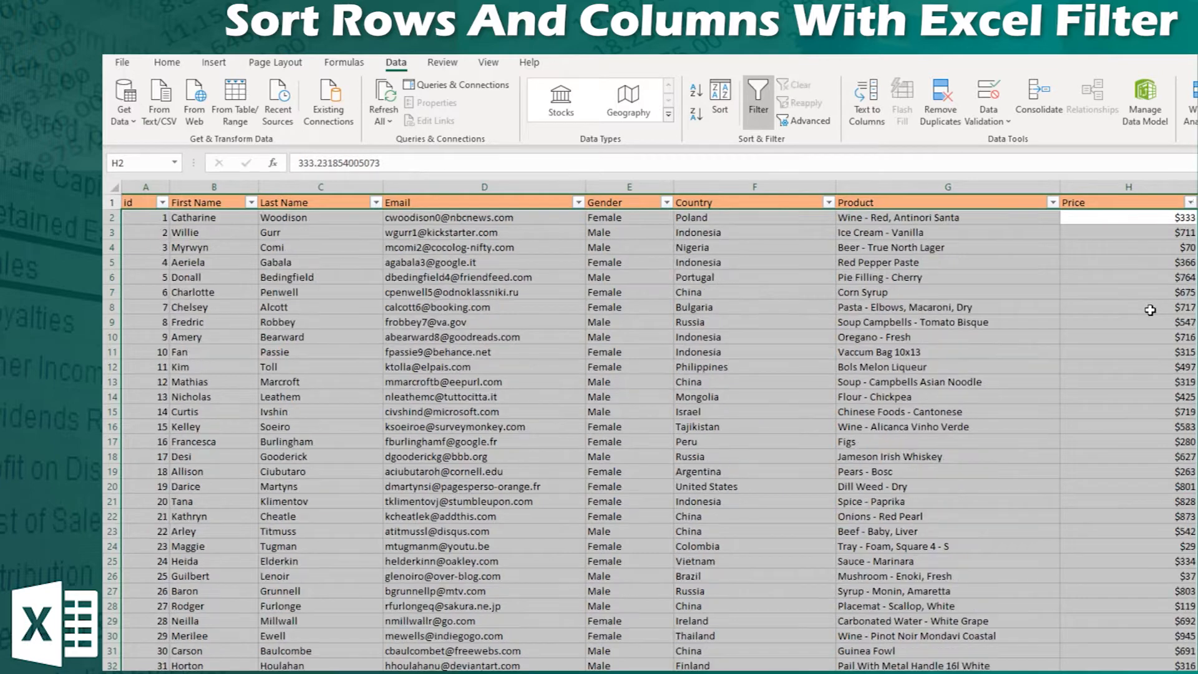
left_click(1074, 251)
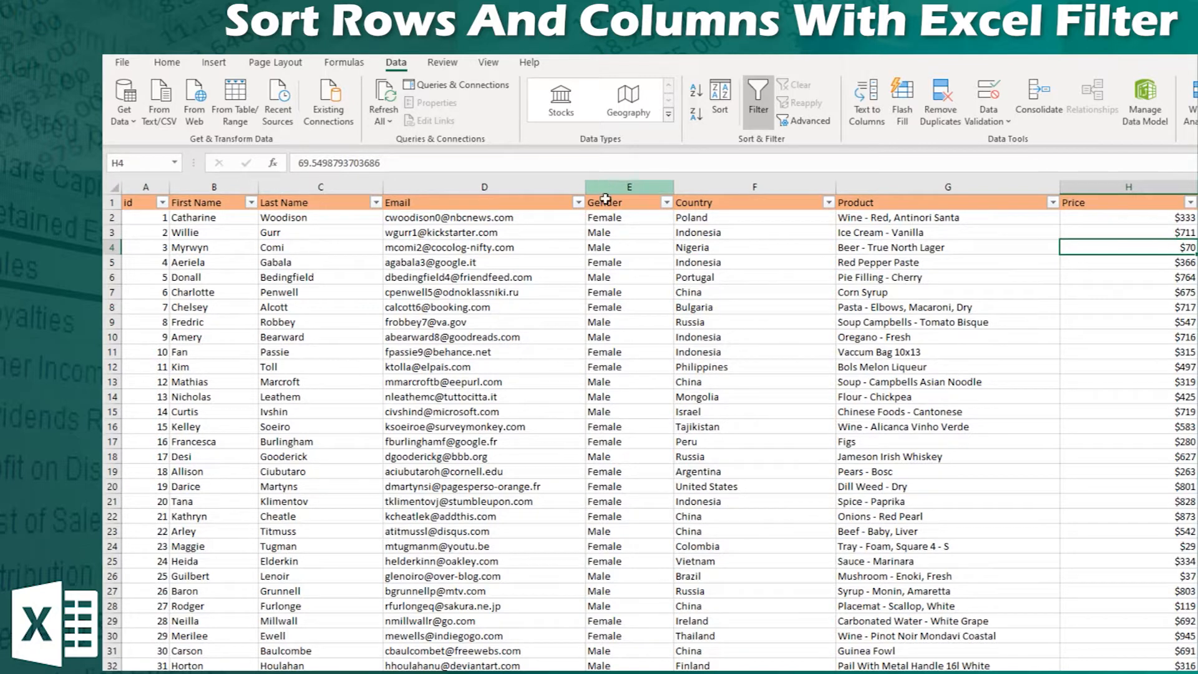
left_click(650, 204)
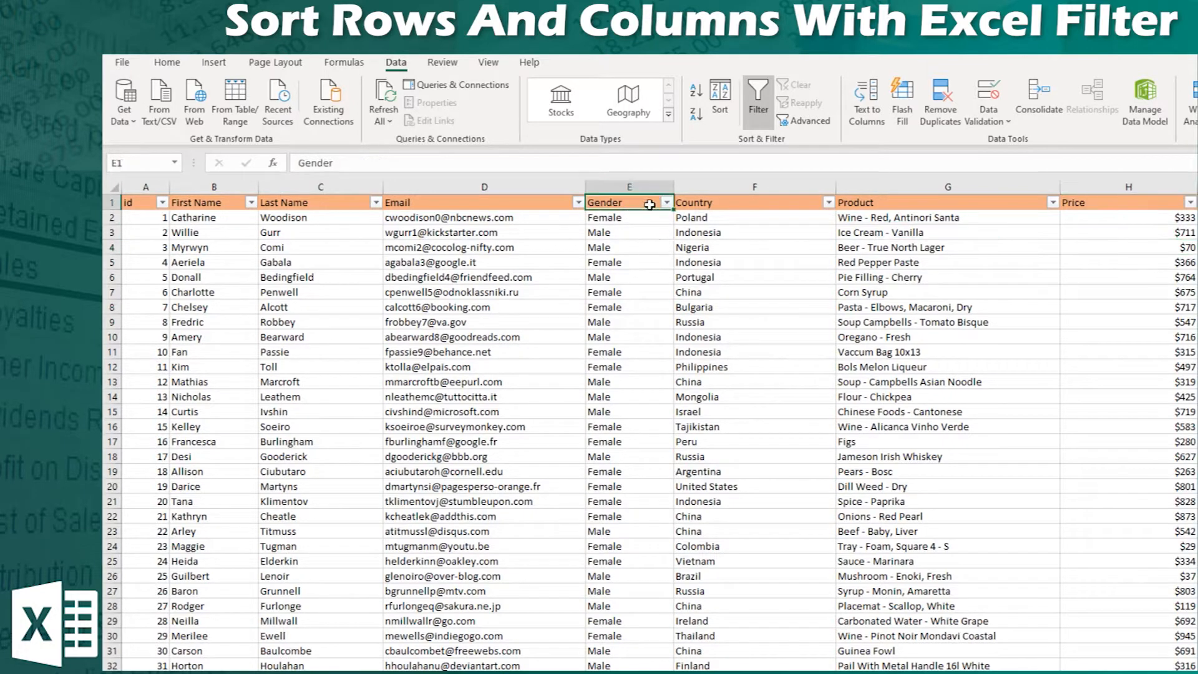
left_click(667, 202)
mouse_move(603, 259)
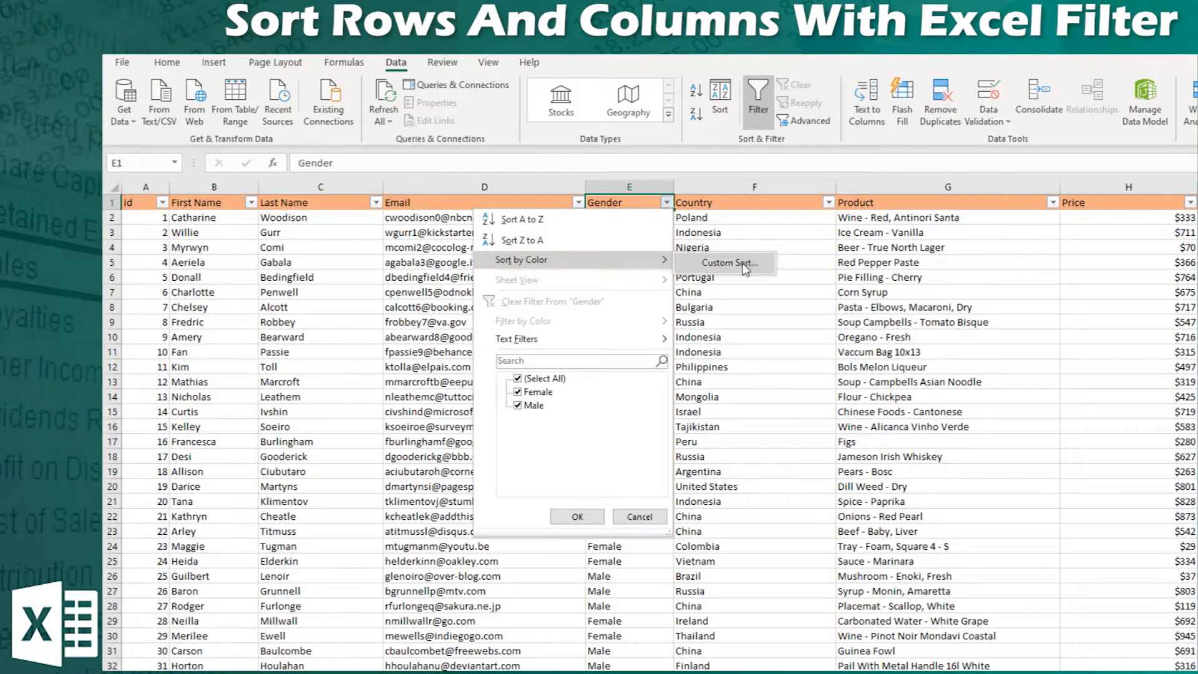
left_click(829, 486)
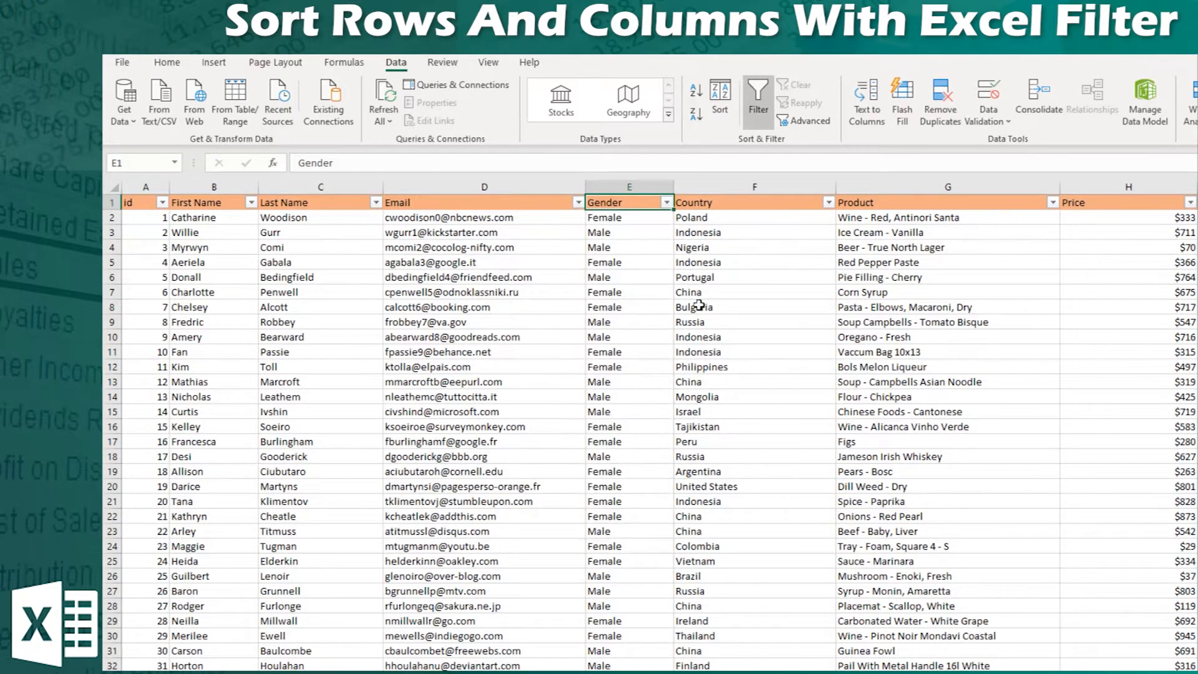
- Filter the Gender column to show only Female records and look through the filtered rows
left_click(667, 203)
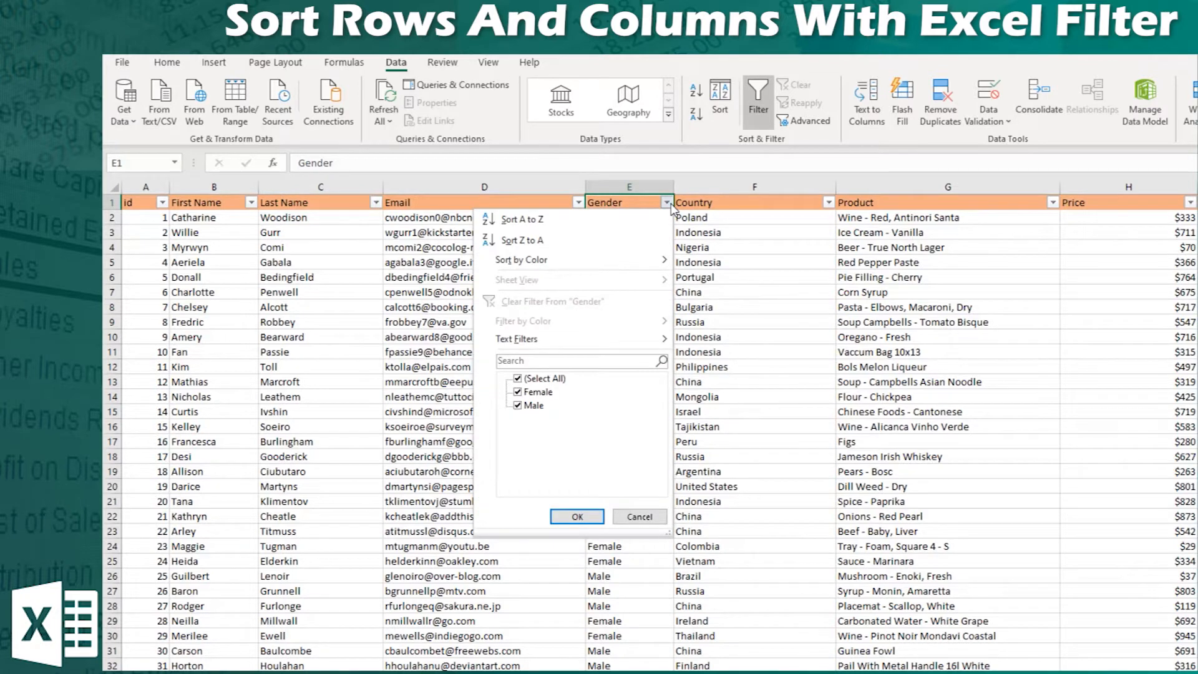
mouse_move(590, 343)
left_click(541, 382)
left_click(542, 382)
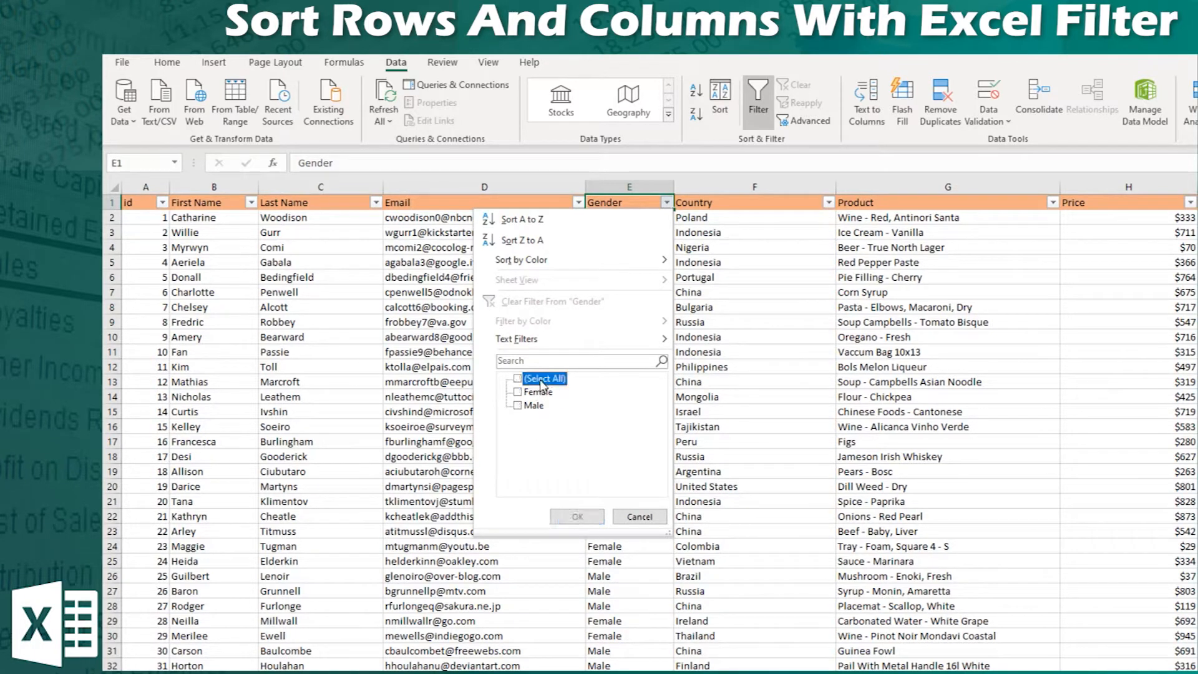
left_click(541, 393)
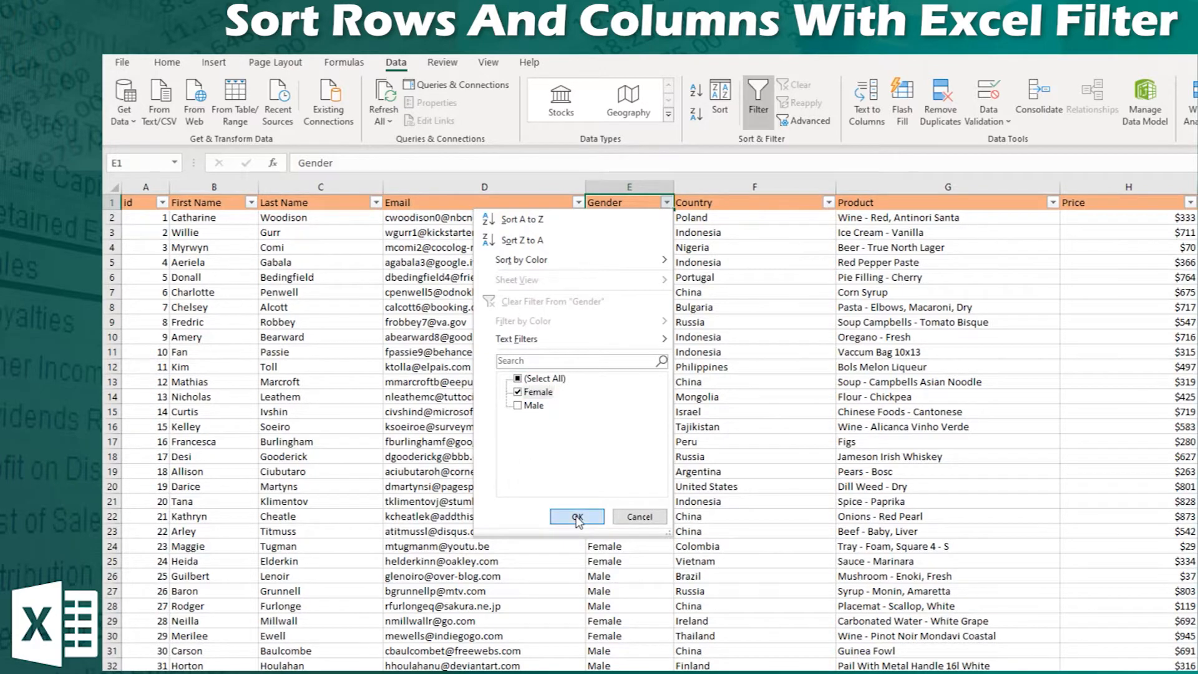
left_click(575, 518)
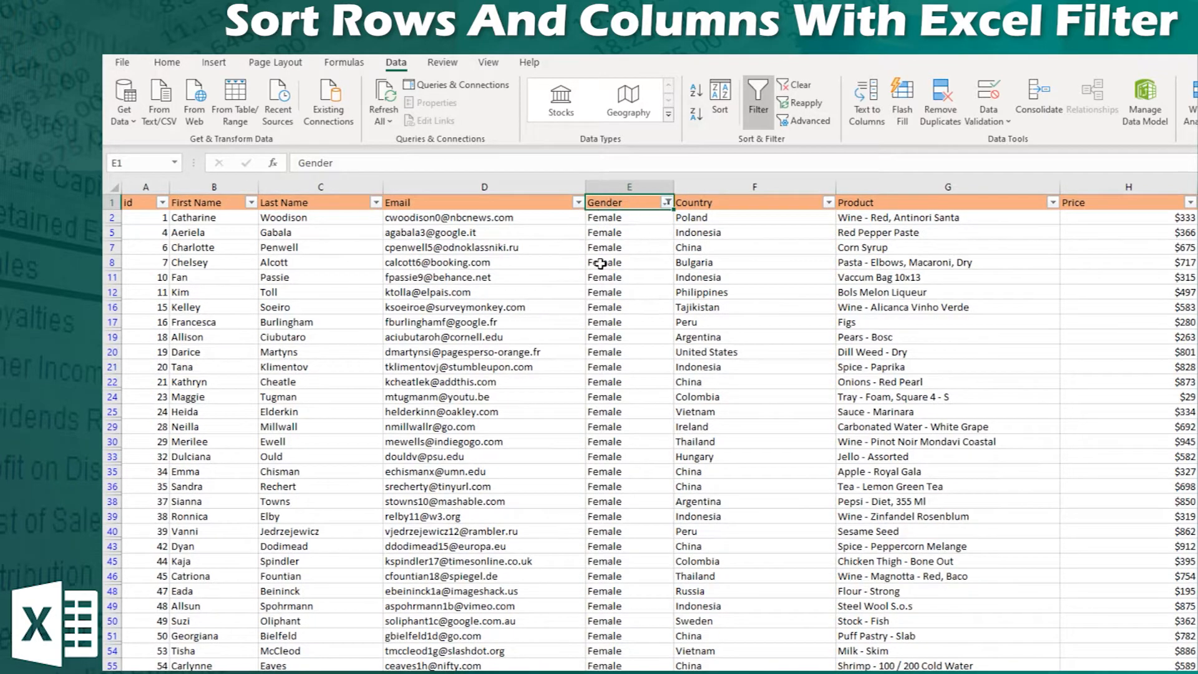
scroll(275, 286, "down", 2)
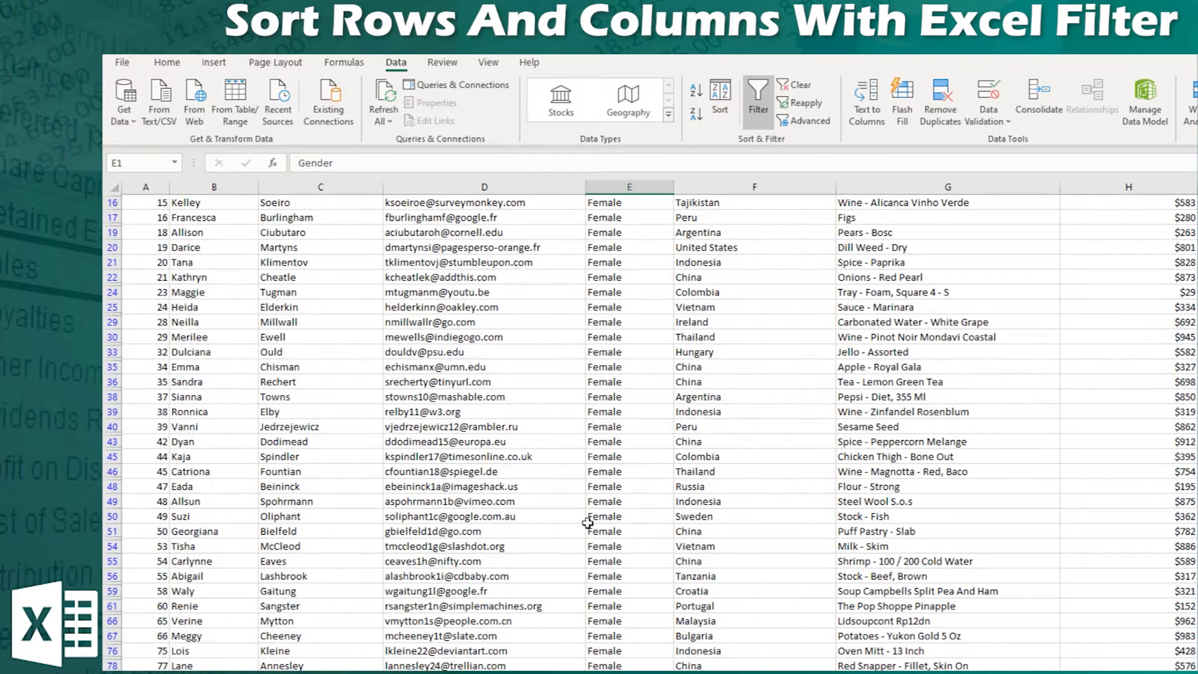
scroll(453, 537, "up", 2)
- Include Male again in the Gender column's filter, alongside Female
left_click(666, 202)
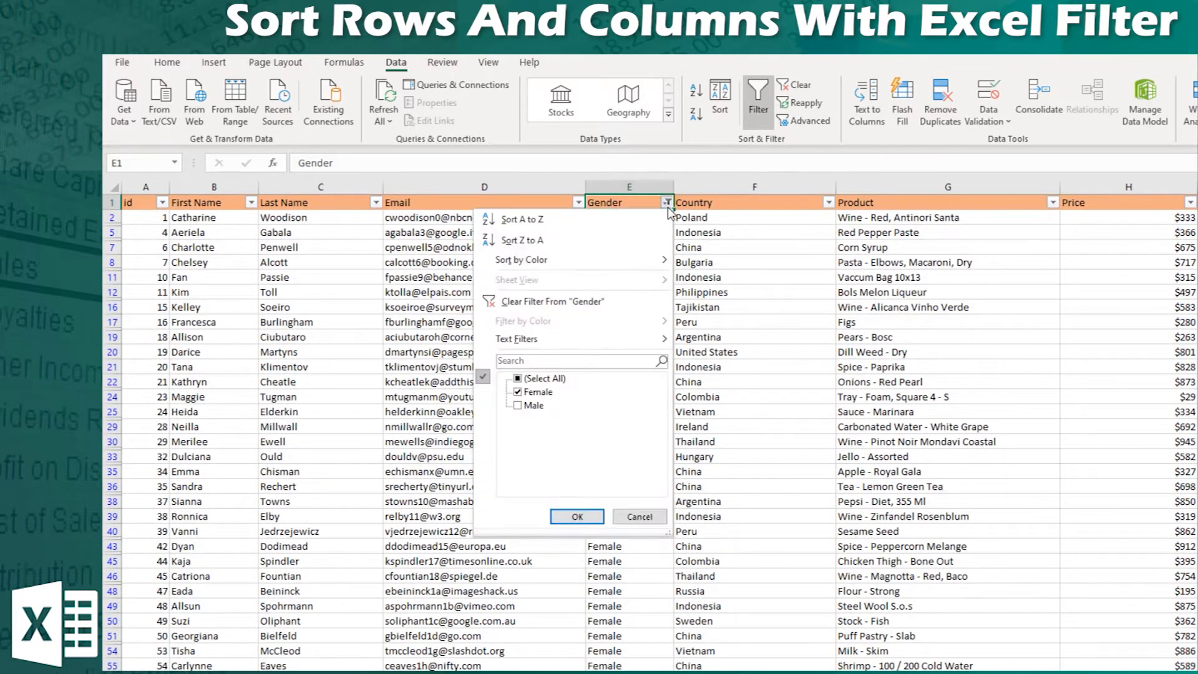
left_click(518, 405)
left_click(577, 516)
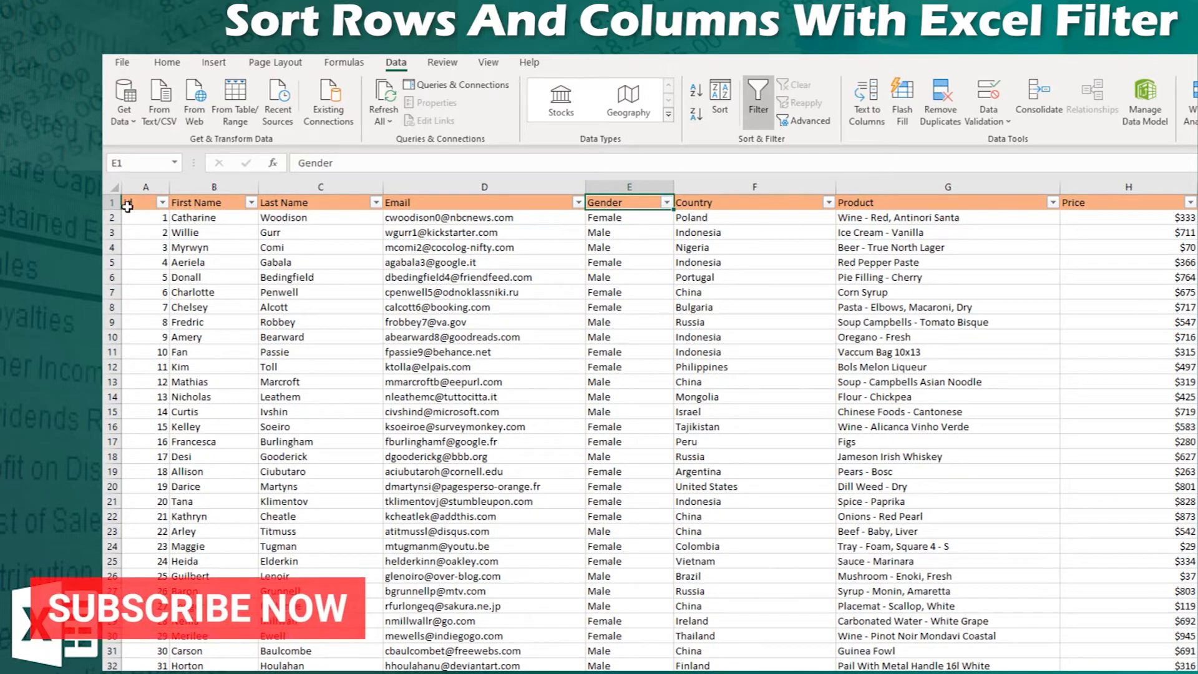
- Sort the table by the id column from smallest to largest
left_click(161, 202)
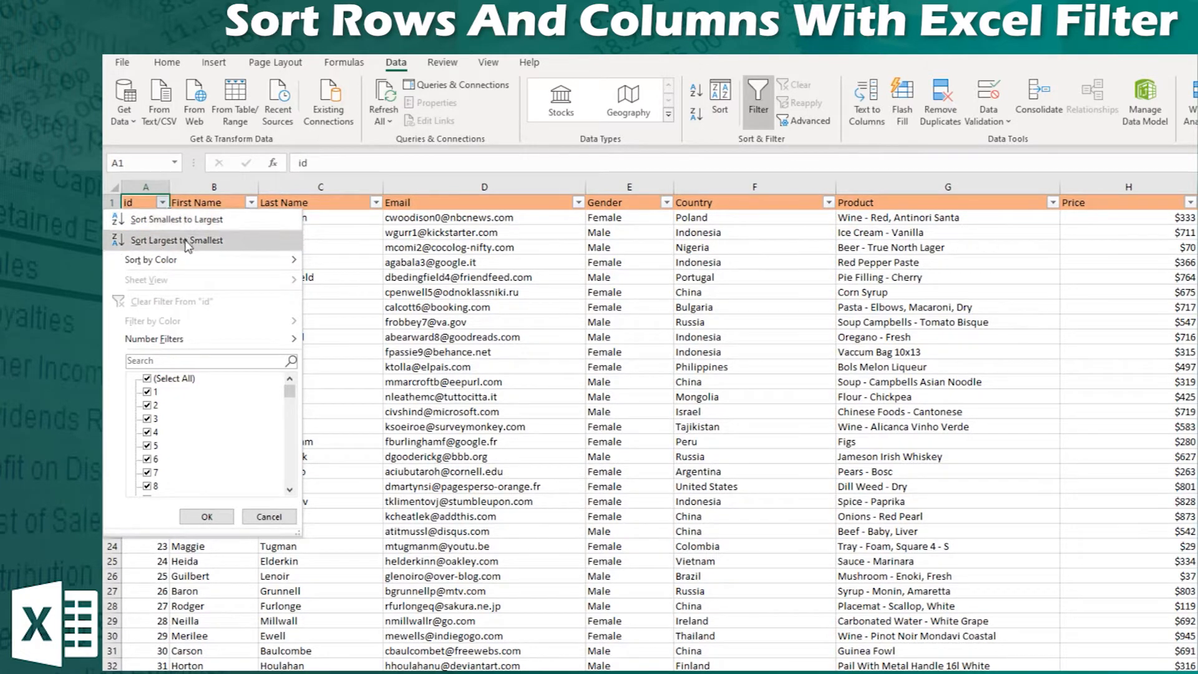
left_click(189, 221)
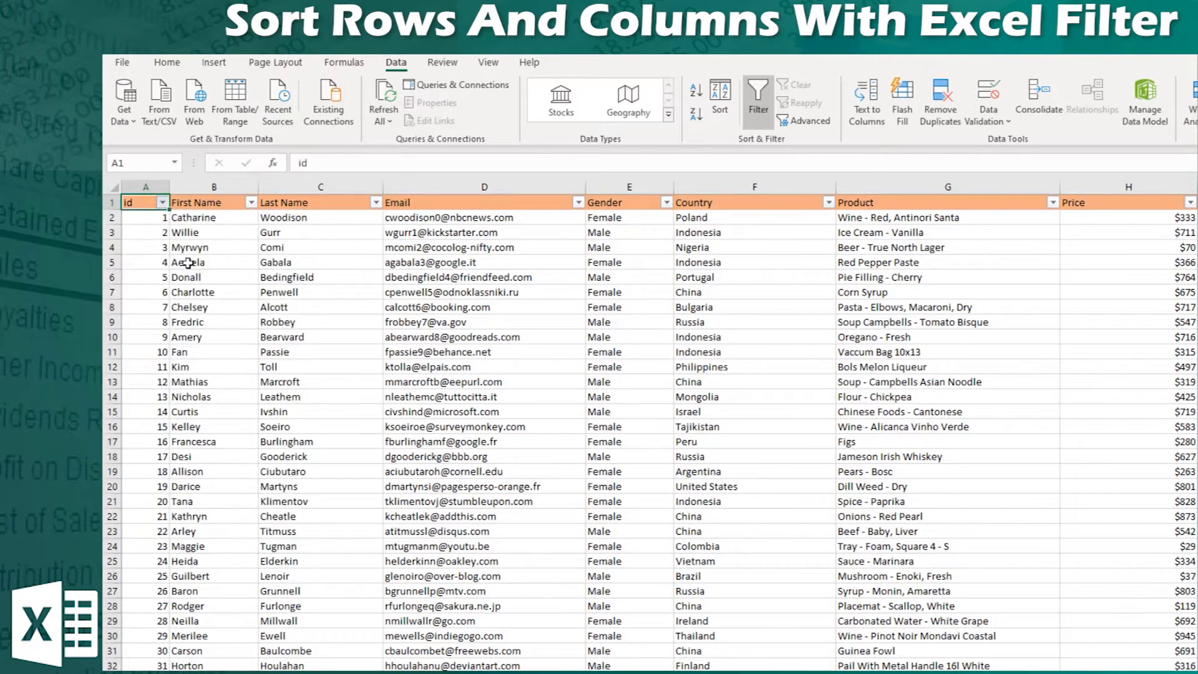
- Sort the table by id from largest to smallest and undo that sort
left_click(163, 204)
left_click(177, 241)
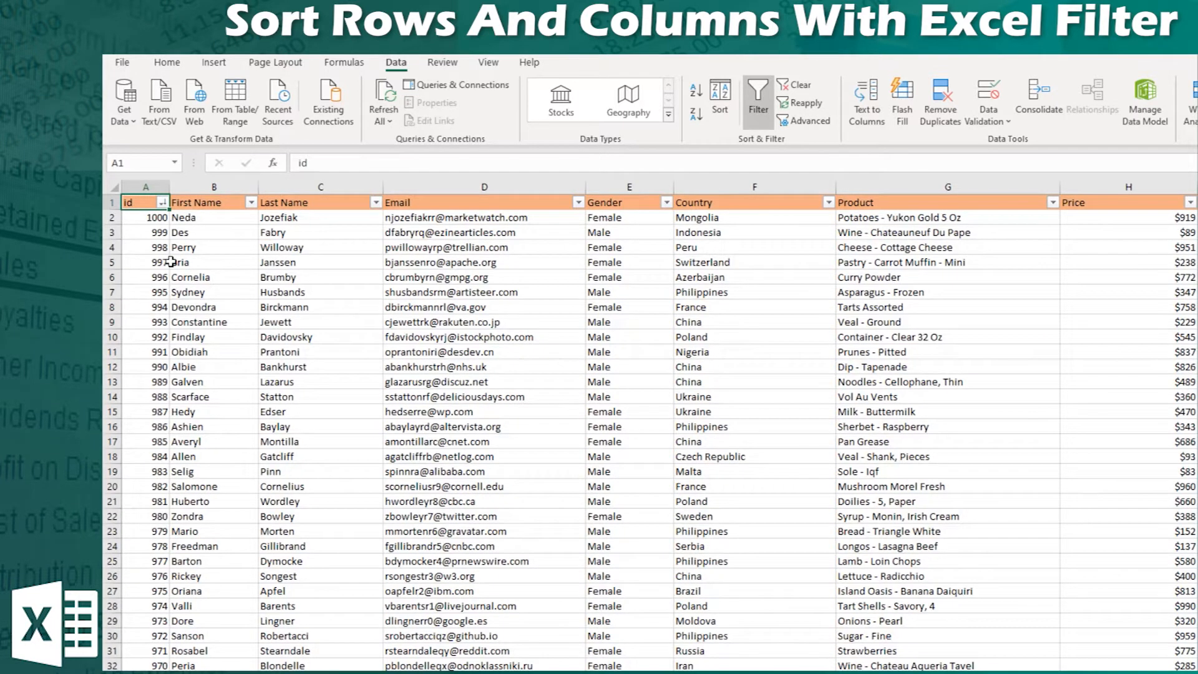
left_click(162, 203)
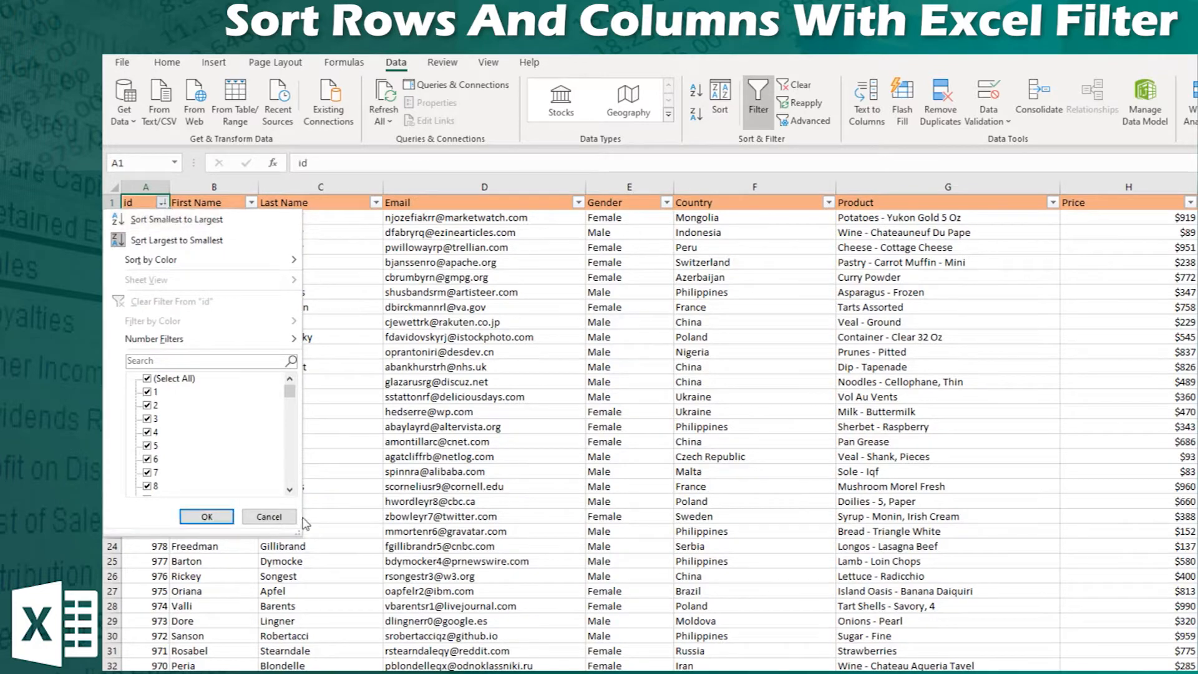
left_click(269, 517)
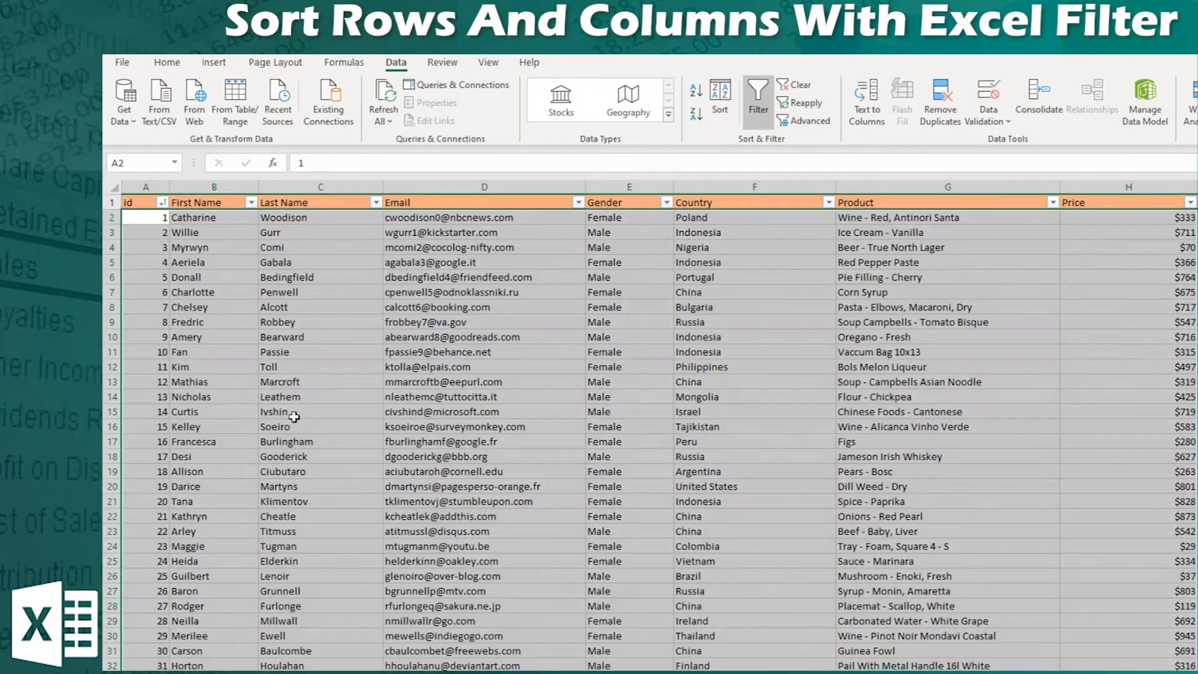
left_click(646, 387)
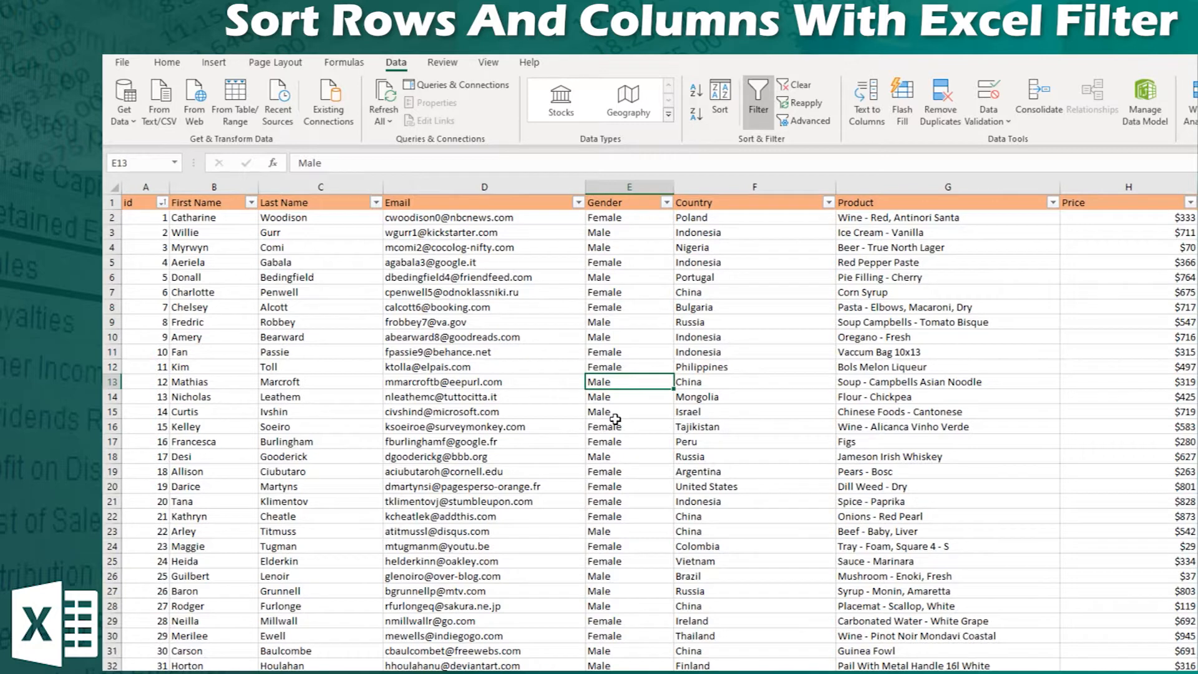
- Start a custom number filter on the Price column with the first condition set to equals 25
left_click(1167, 217)
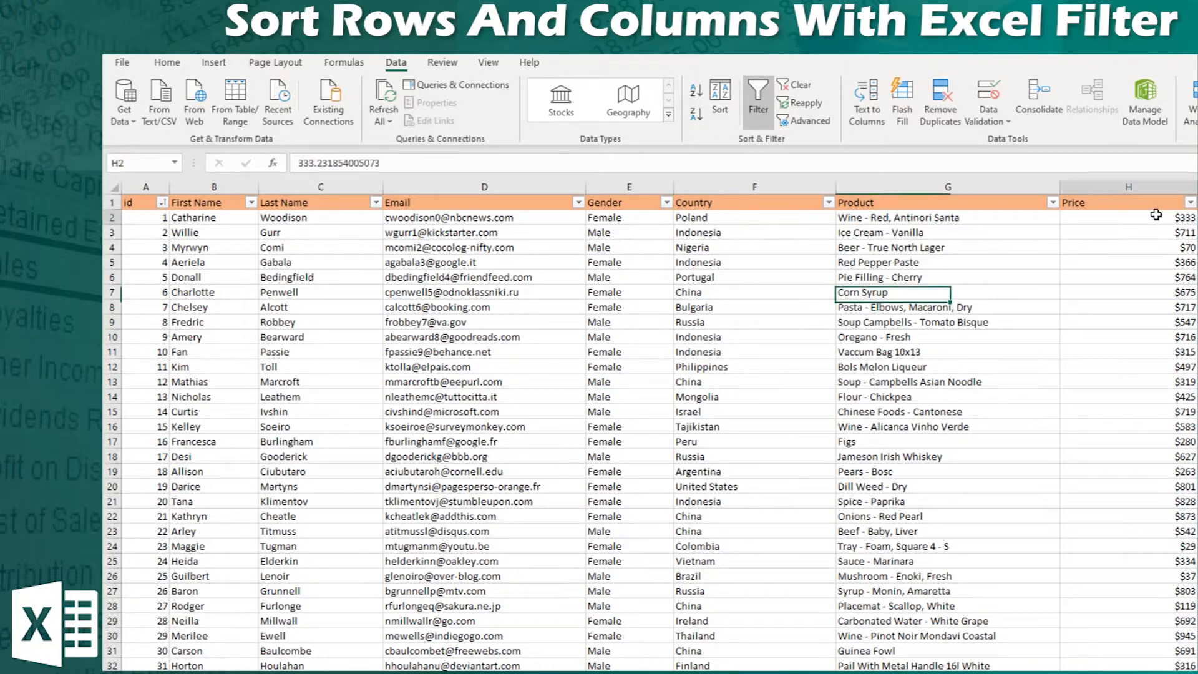
left_click(1191, 202)
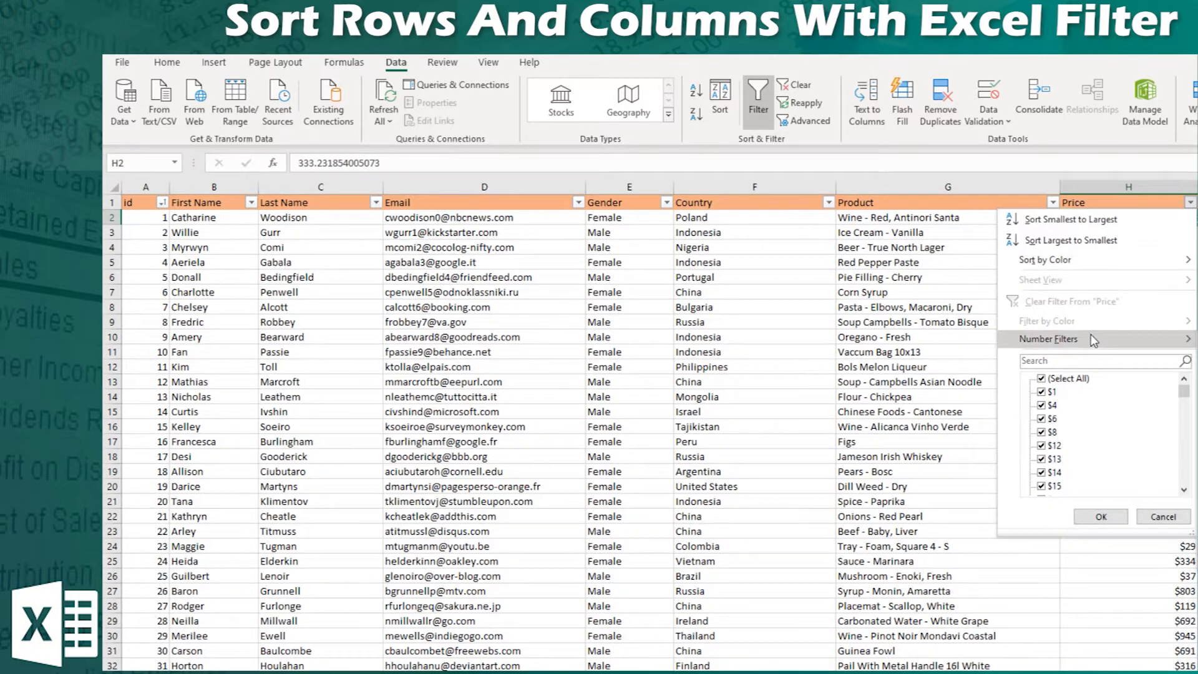
mouse_move(1093, 340)
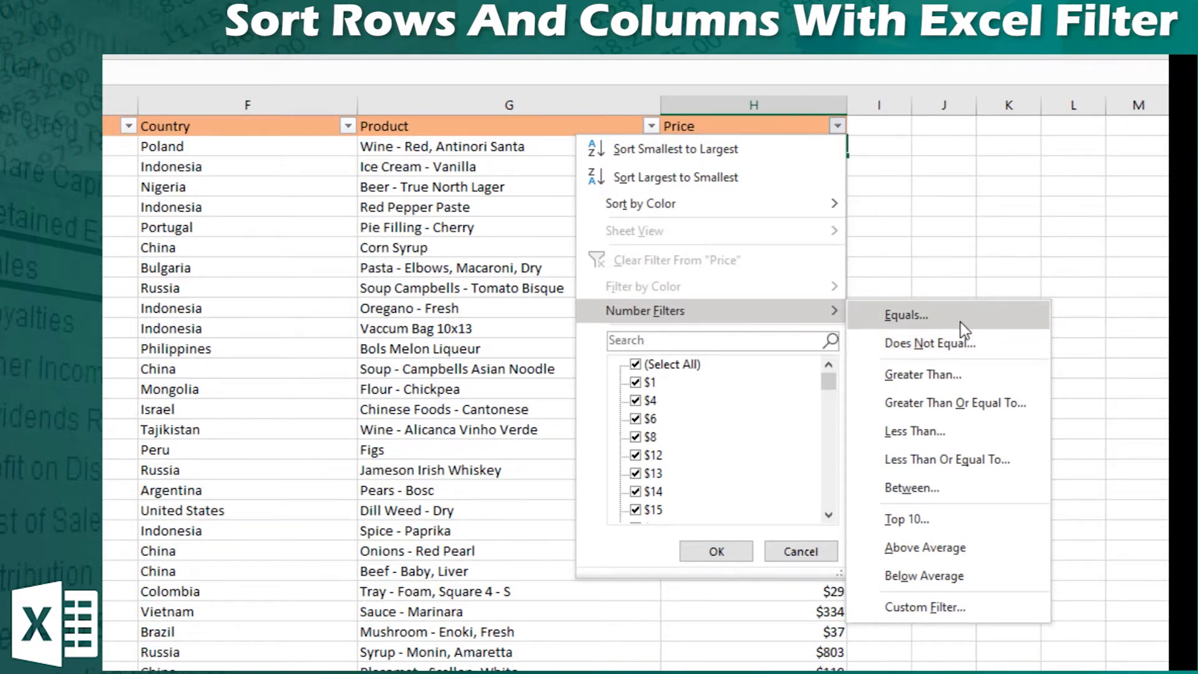
left_click(960, 319)
type("25")
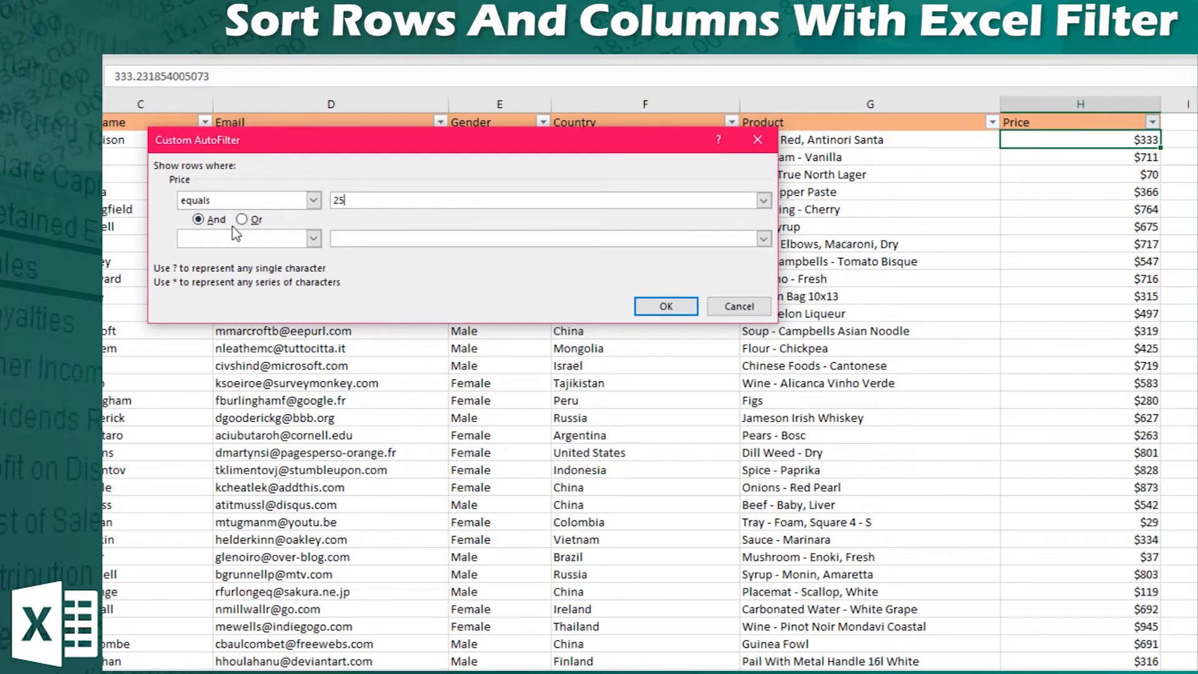
- Add an Or condition of is greater than 25, apply the Price filter and look through the filtered rows
left_click(256, 243)
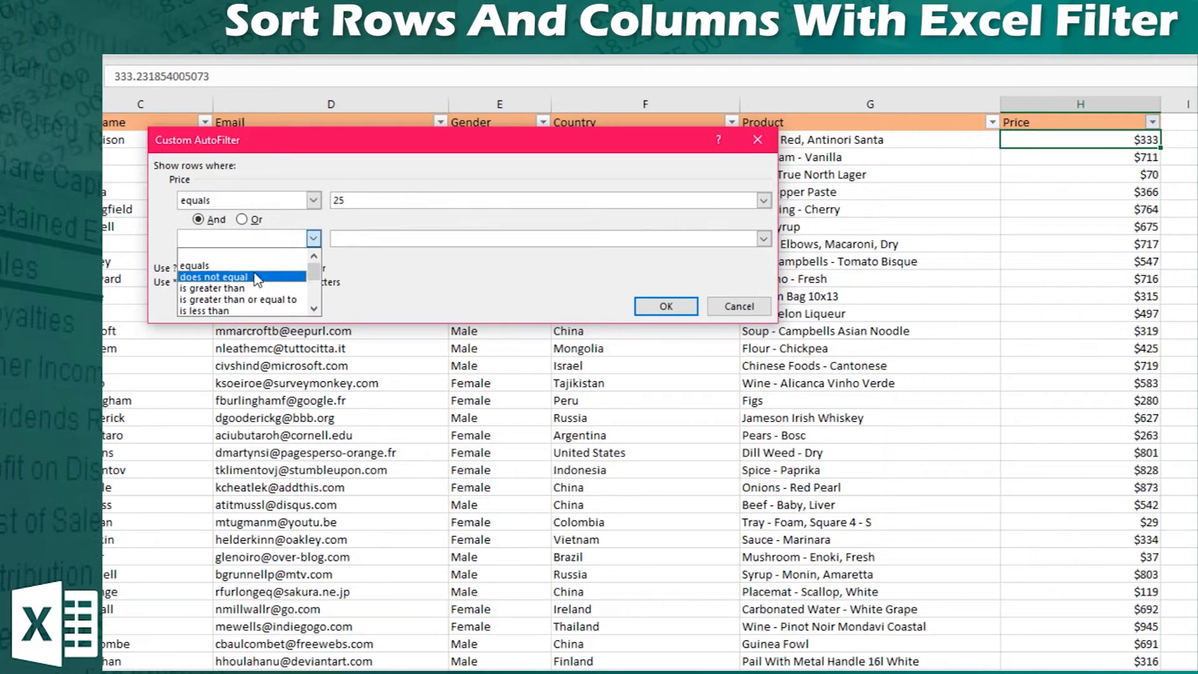
left_click(256, 267)
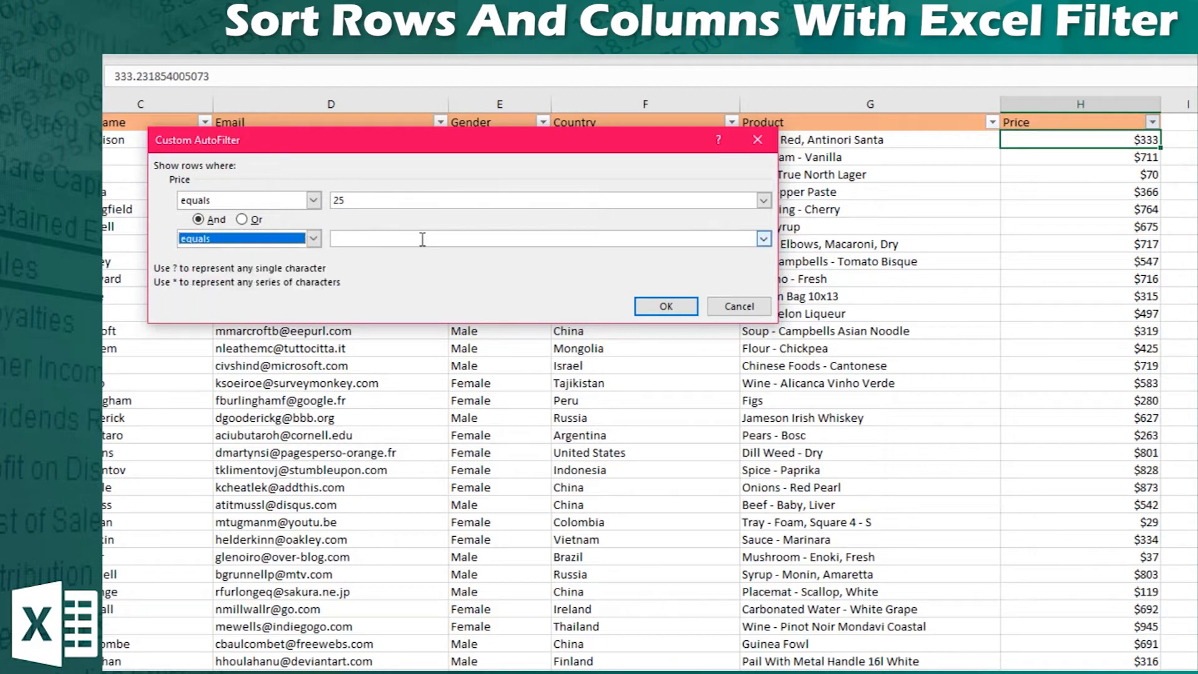
left_click(422, 240)
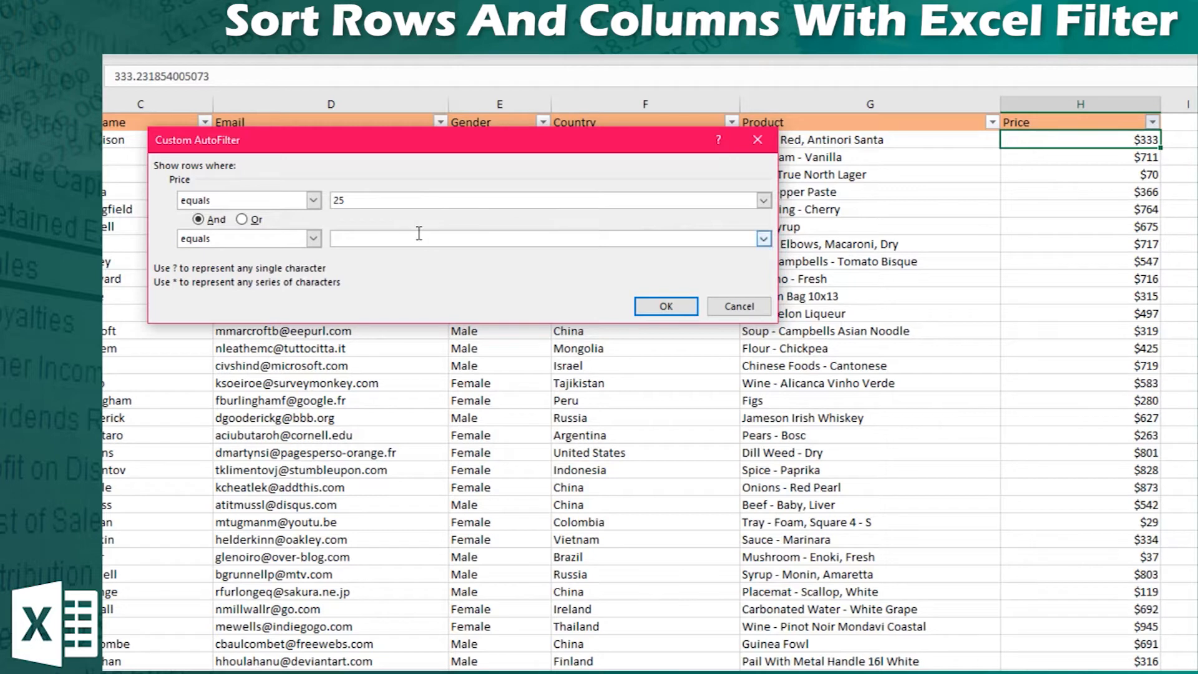
left_click(240, 220)
left_click(313, 238)
left_click(247, 288)
left_click(369, 238)
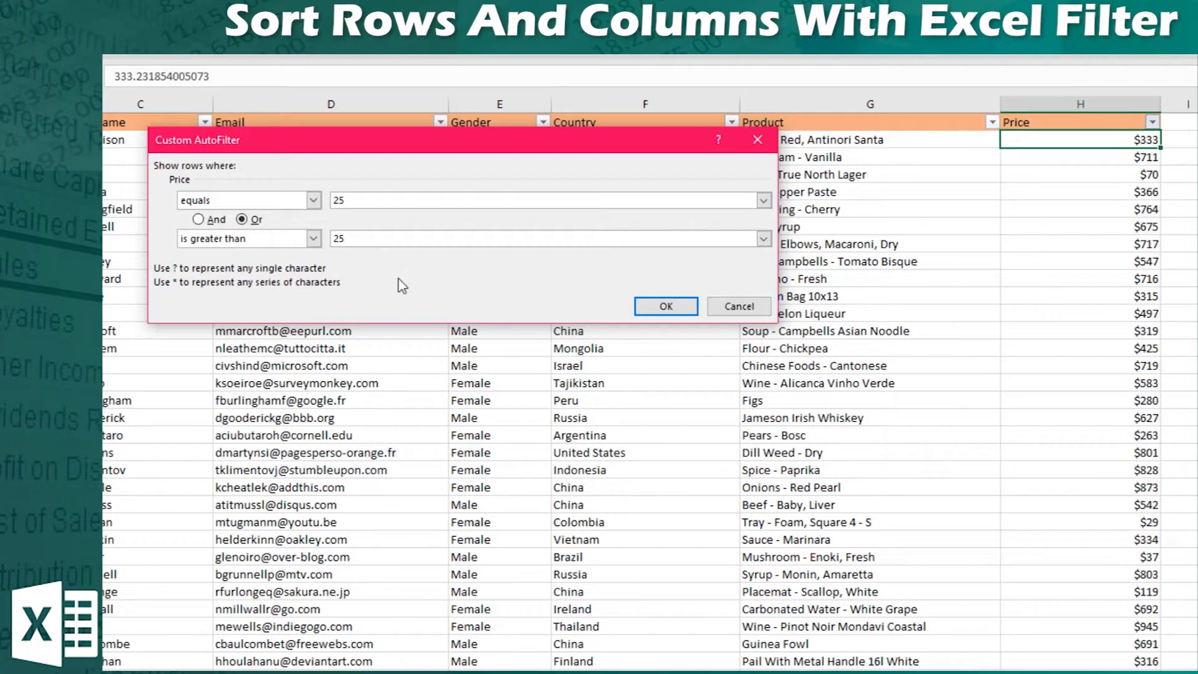
left_click(664, 309)
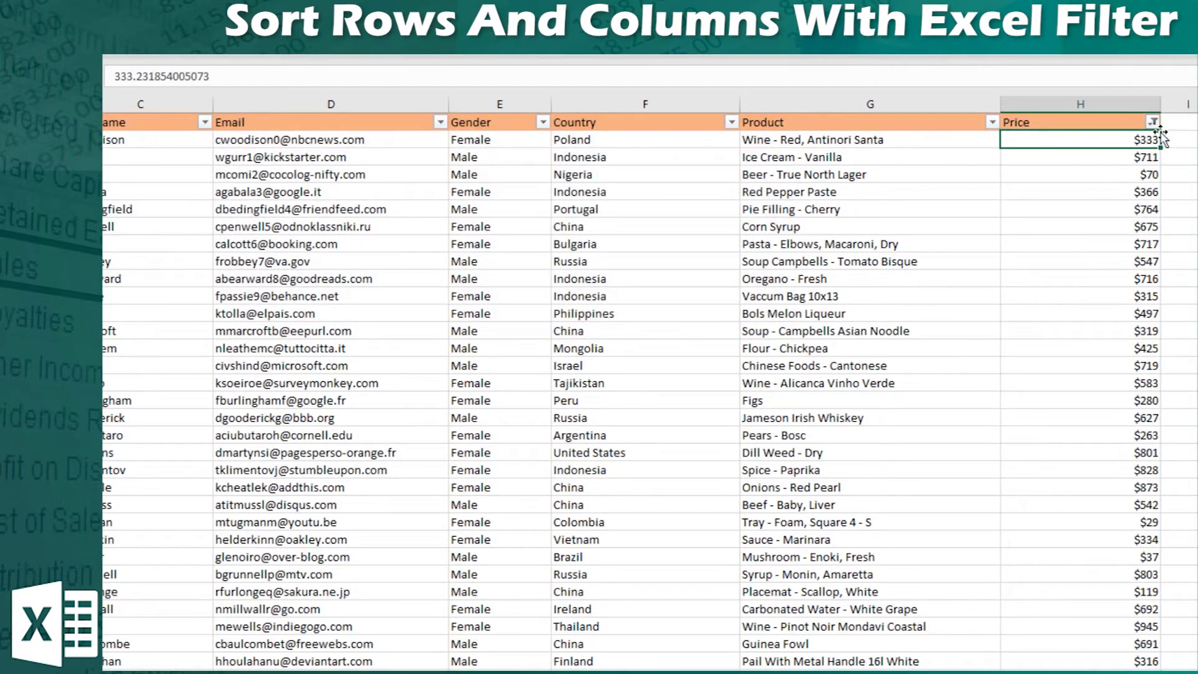
scroll(1071, 311, "down", 15)
scroll(1087, 381, "up", 15)
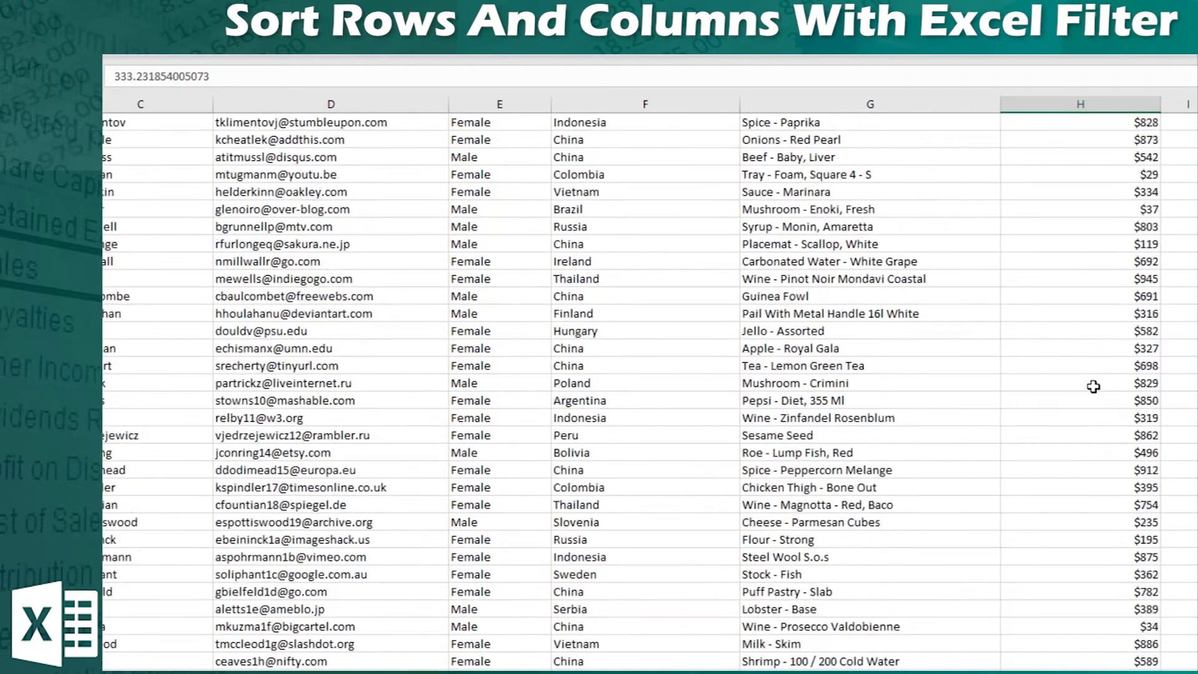
- Filter the Price column to rows where the price equals 333 or is greater than 333
left_click(1153, 123)
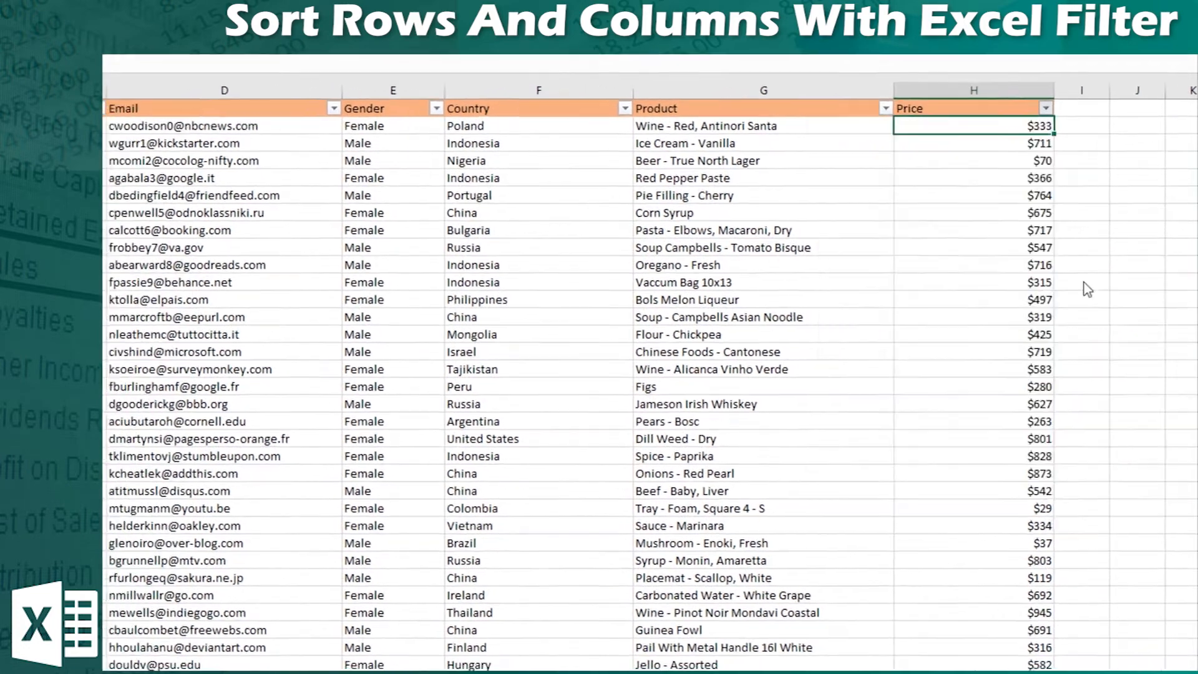
left_click(1015, 285)
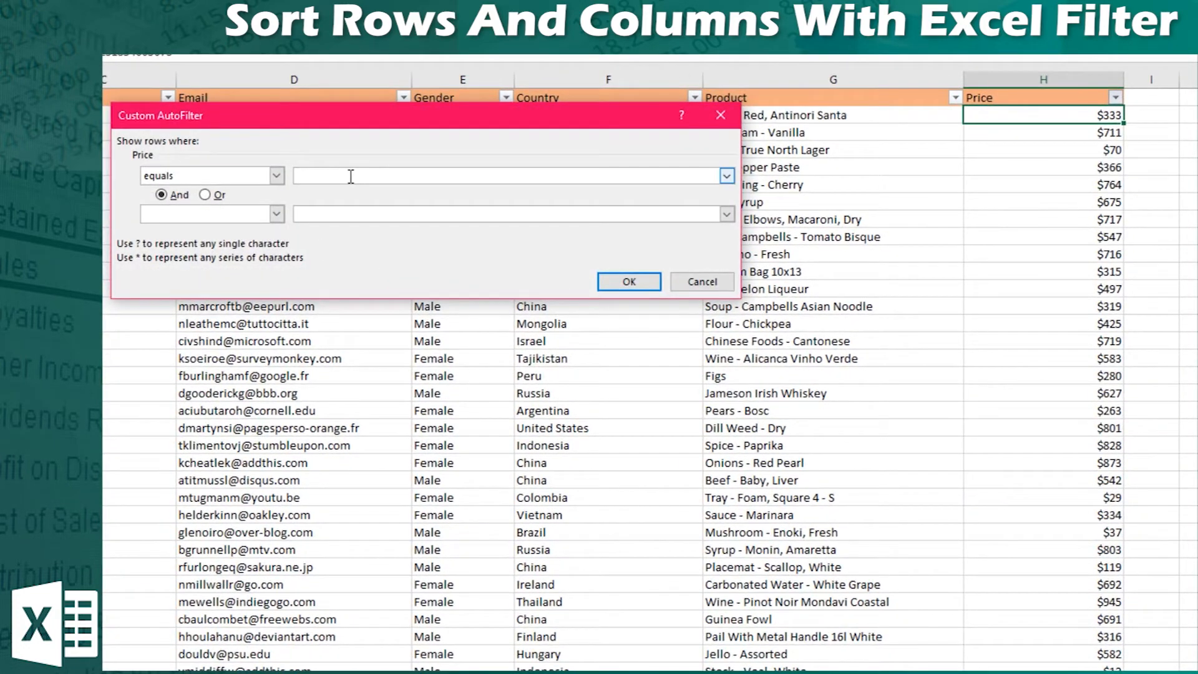
left_click(205, 195)
left_click(276, 214)
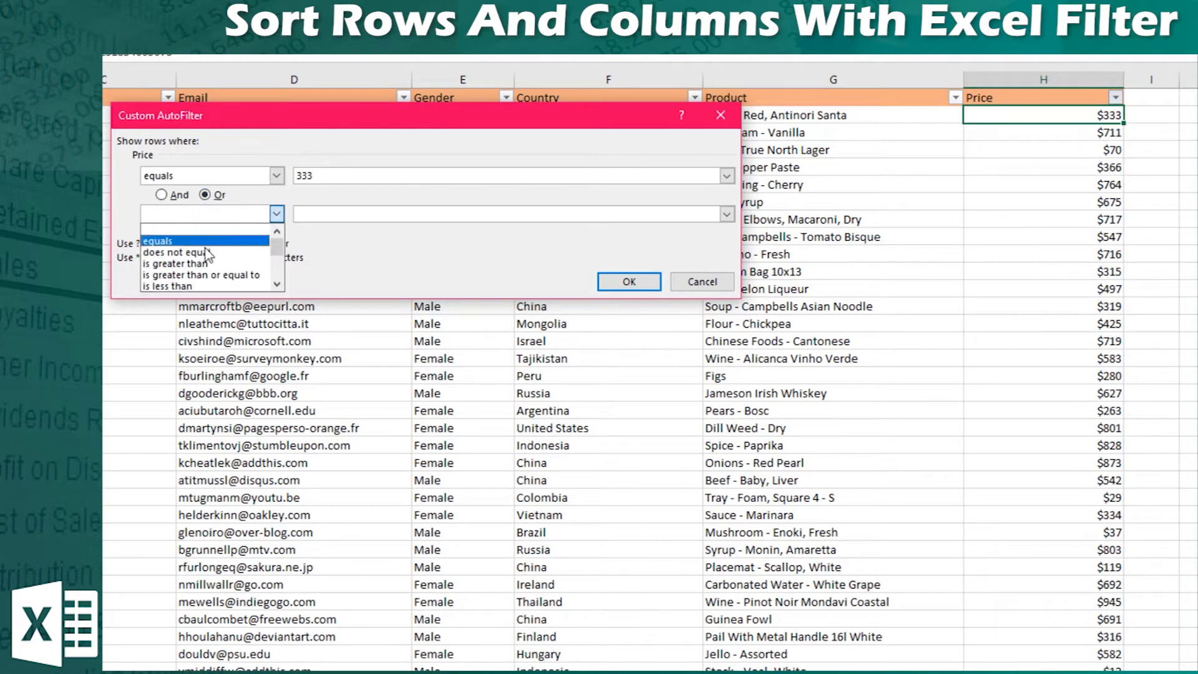
left_click(210, 265)
left_click(332, 214)
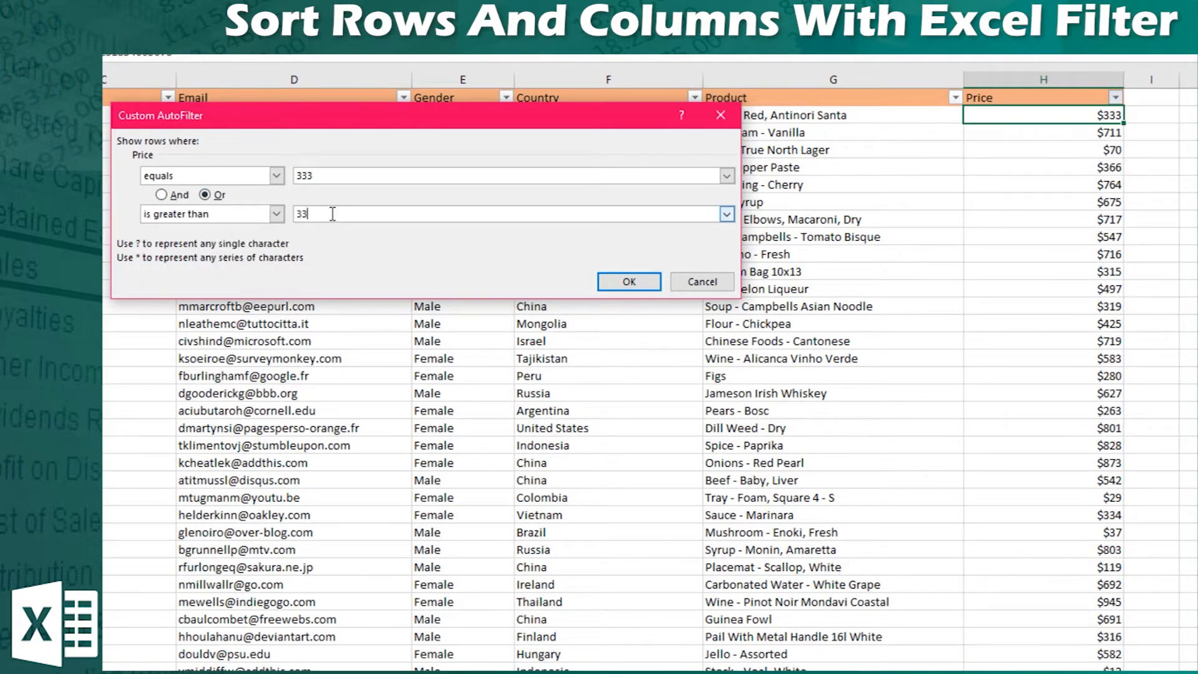
type("333")
left_click(627, 282)
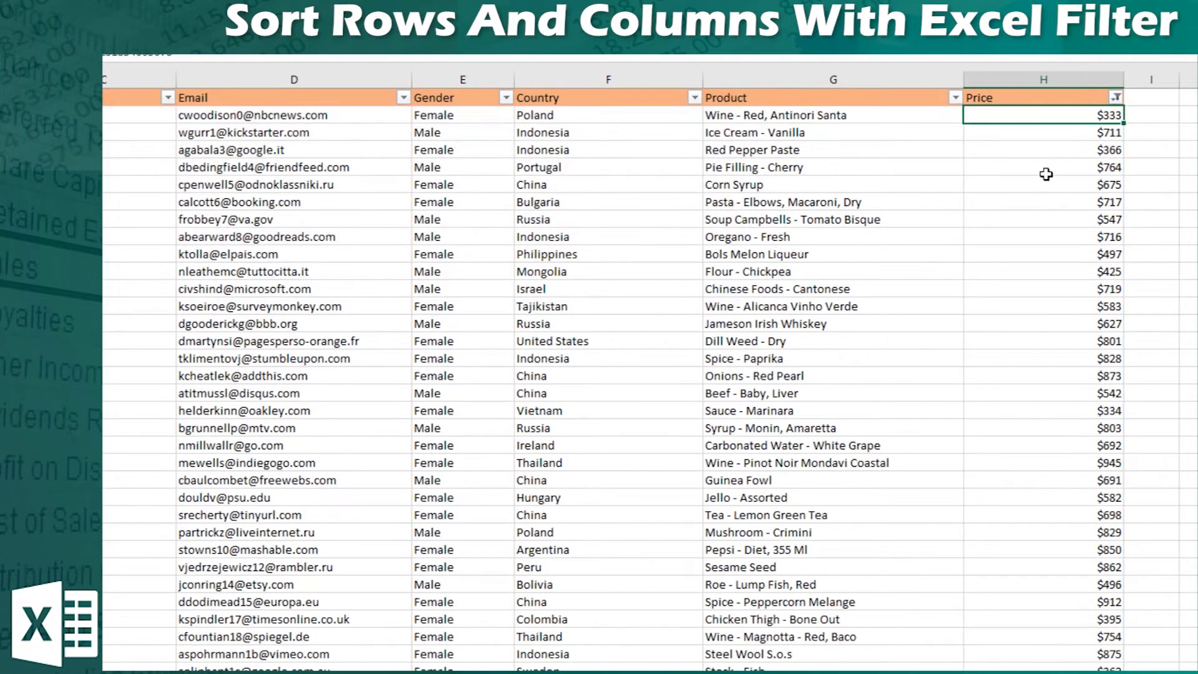
- Look through the filtered rows and undo the Price filter
scroll(1070, 550, "down", 4)
scroll(1073, 545, "up", 4)
key("ctrl+z")
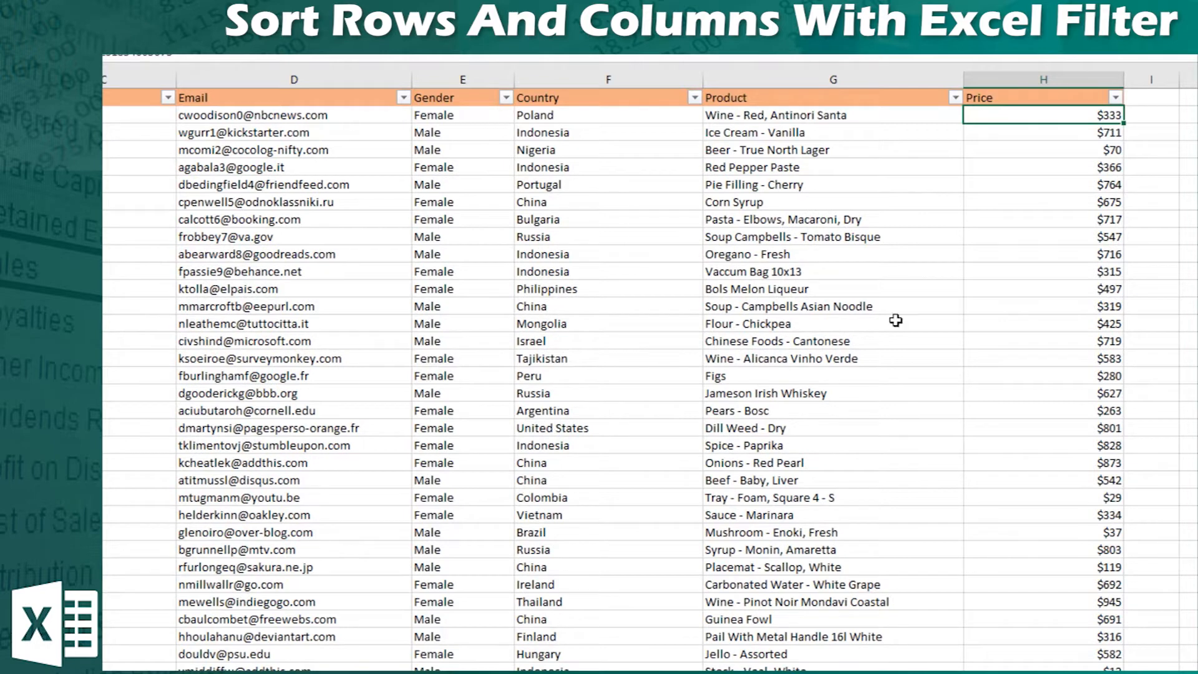
left_click(1115, 97)
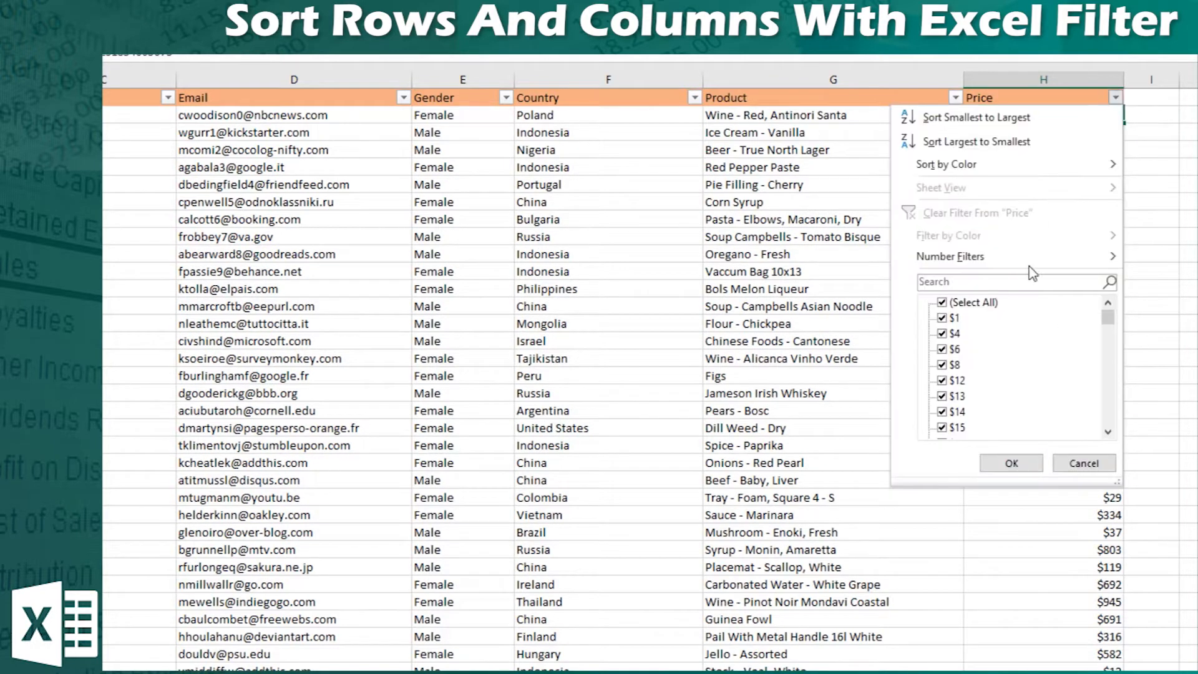
mouse_move(1036, 256)
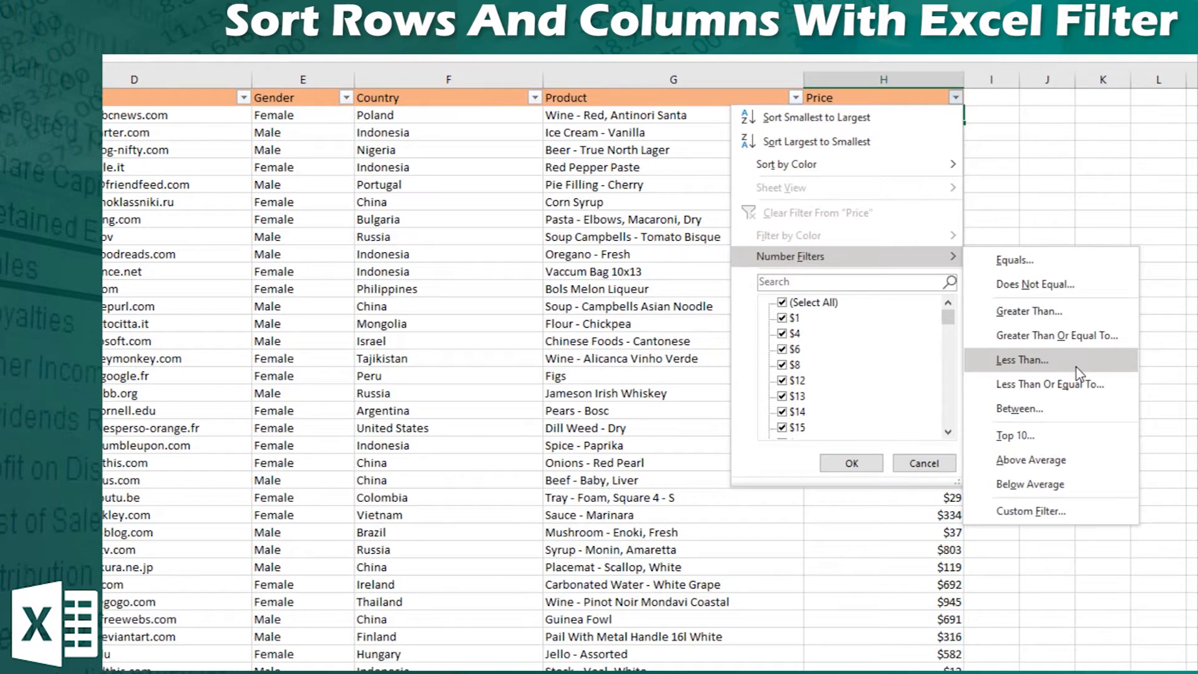
left_click(1057, 412)
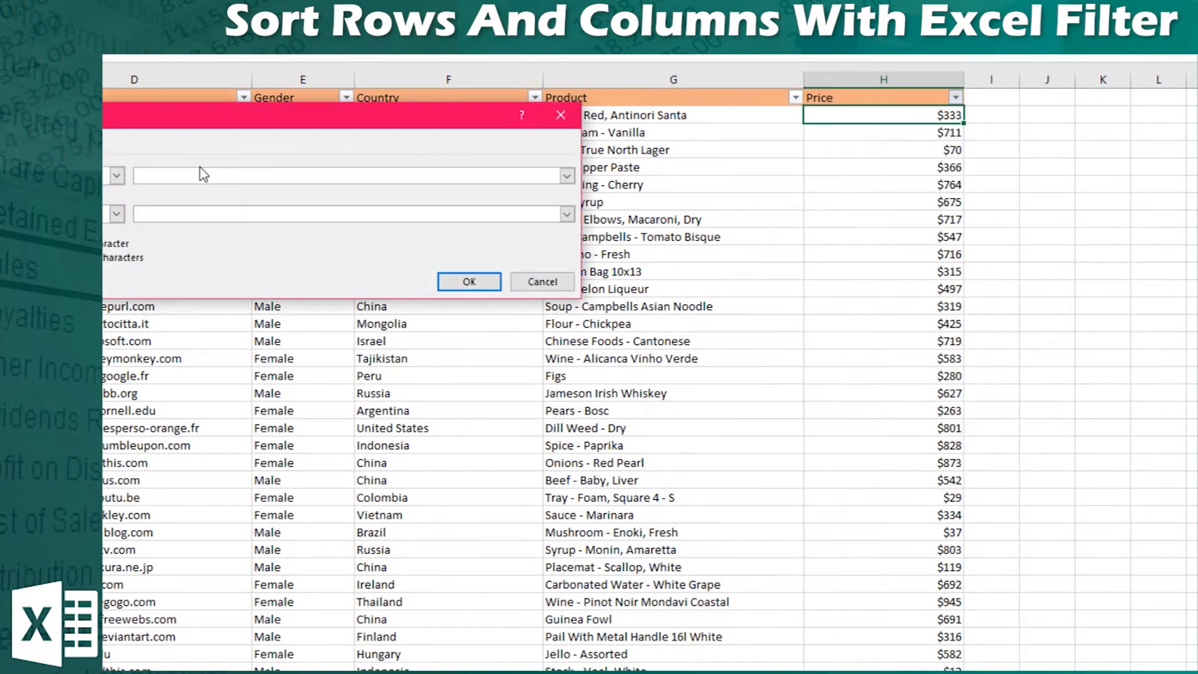
left_click(70, 182)
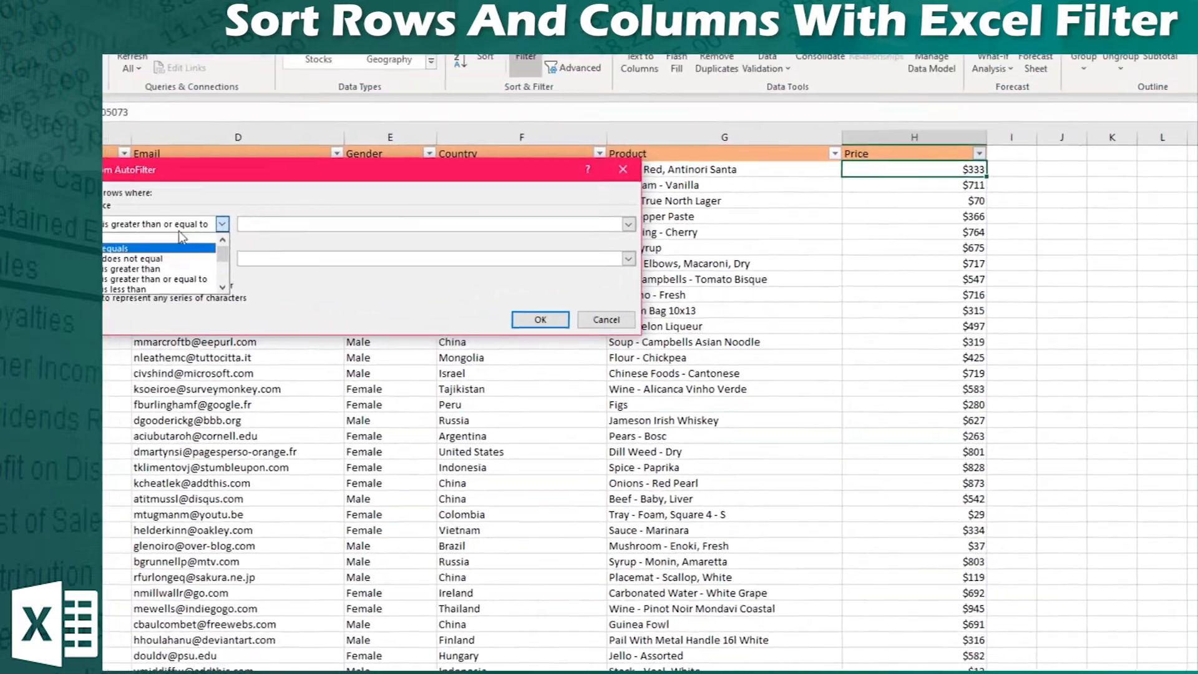
left_click(459, 297)
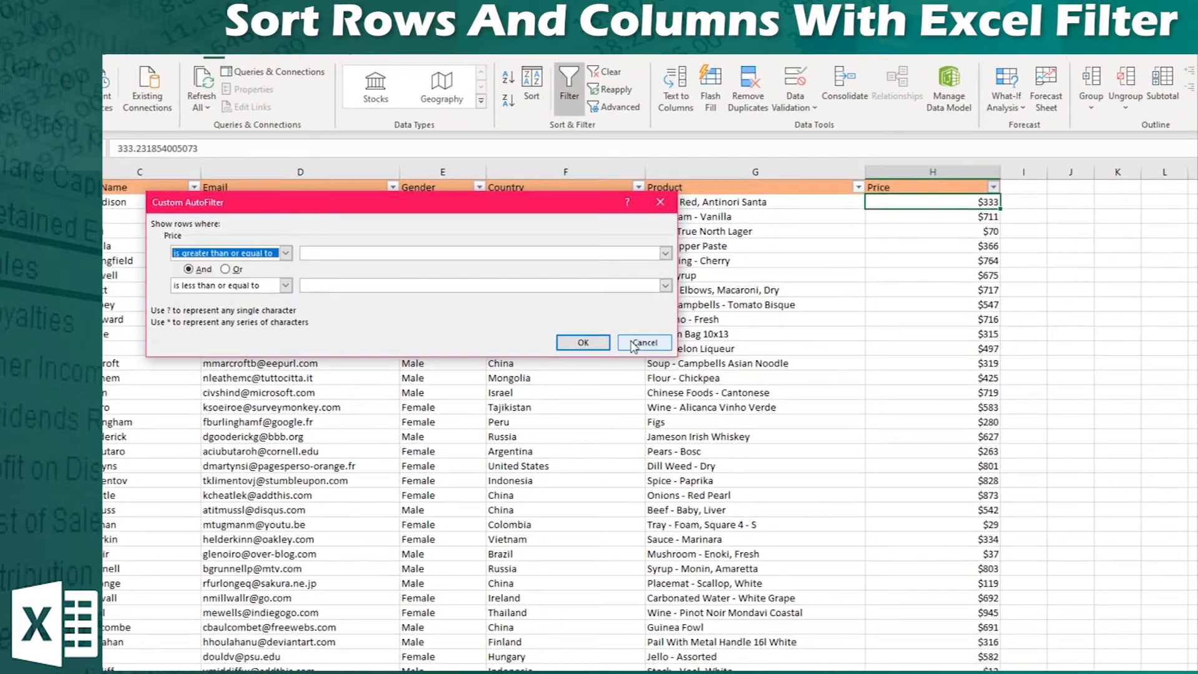
left_click(605, 320)
left_click(981, 187)
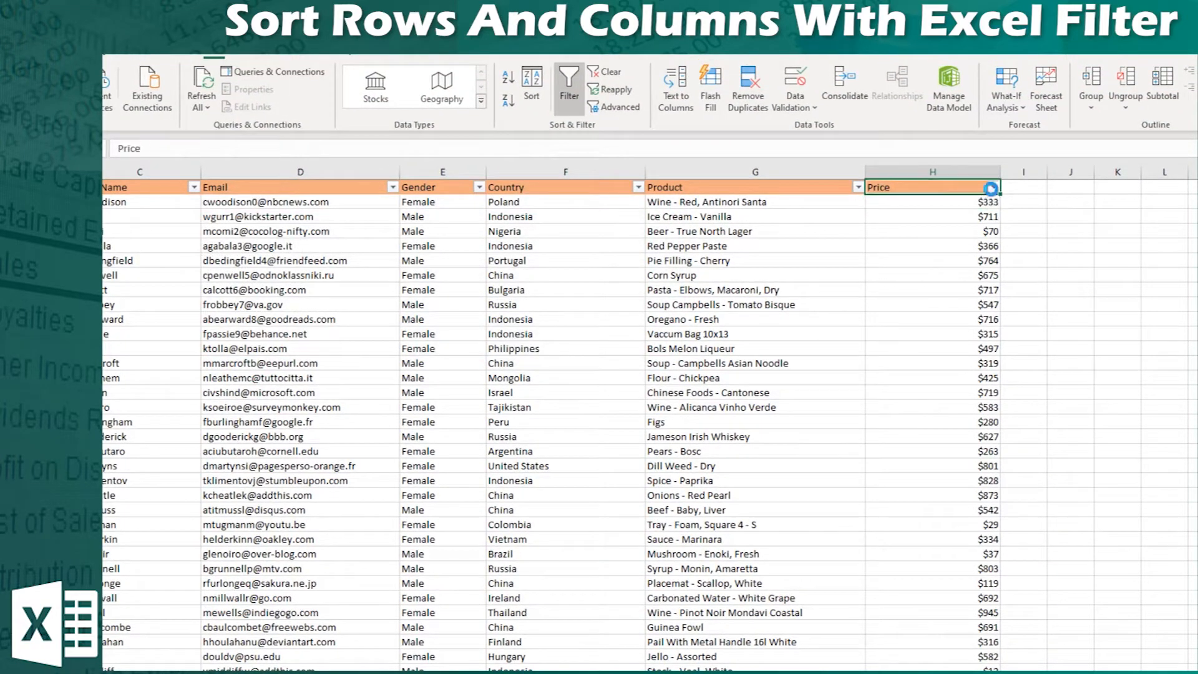
left_click(993, 187)
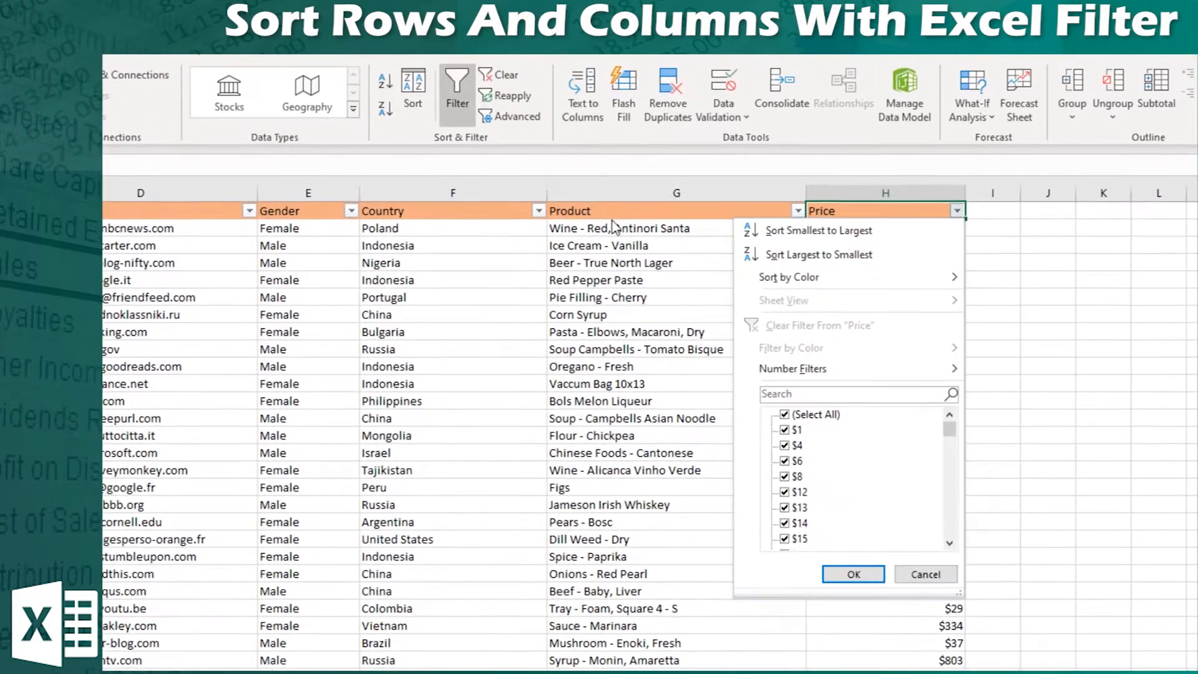
left_click(533, 123)
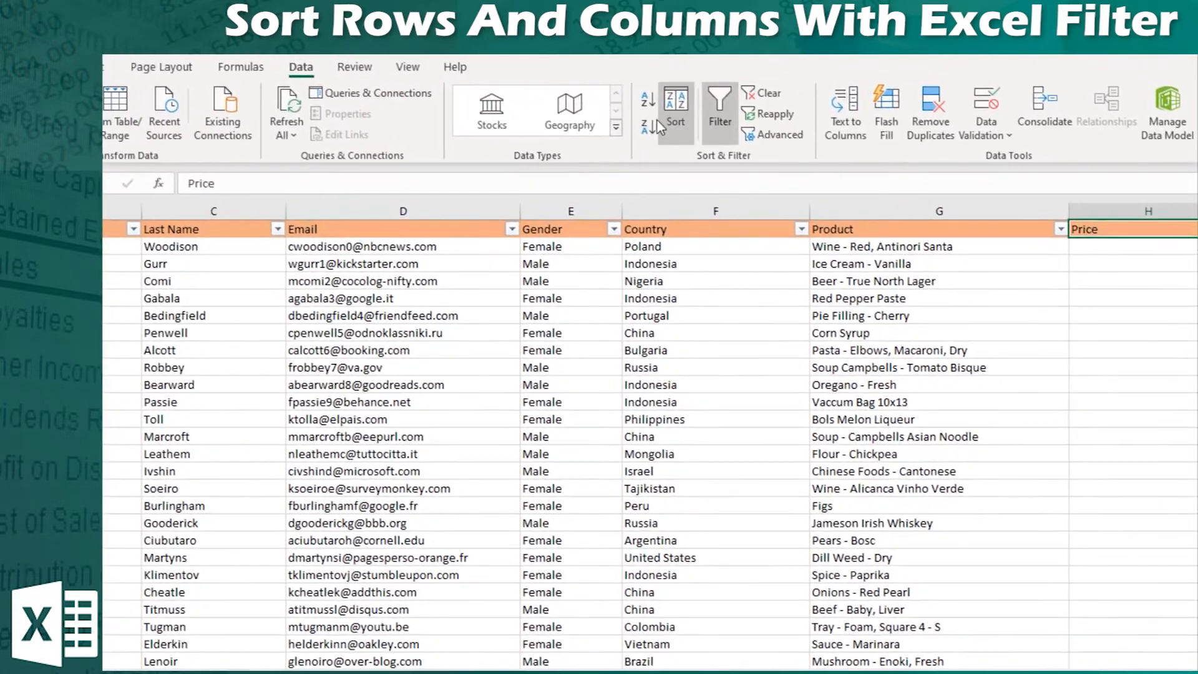
left_click(680, 138)
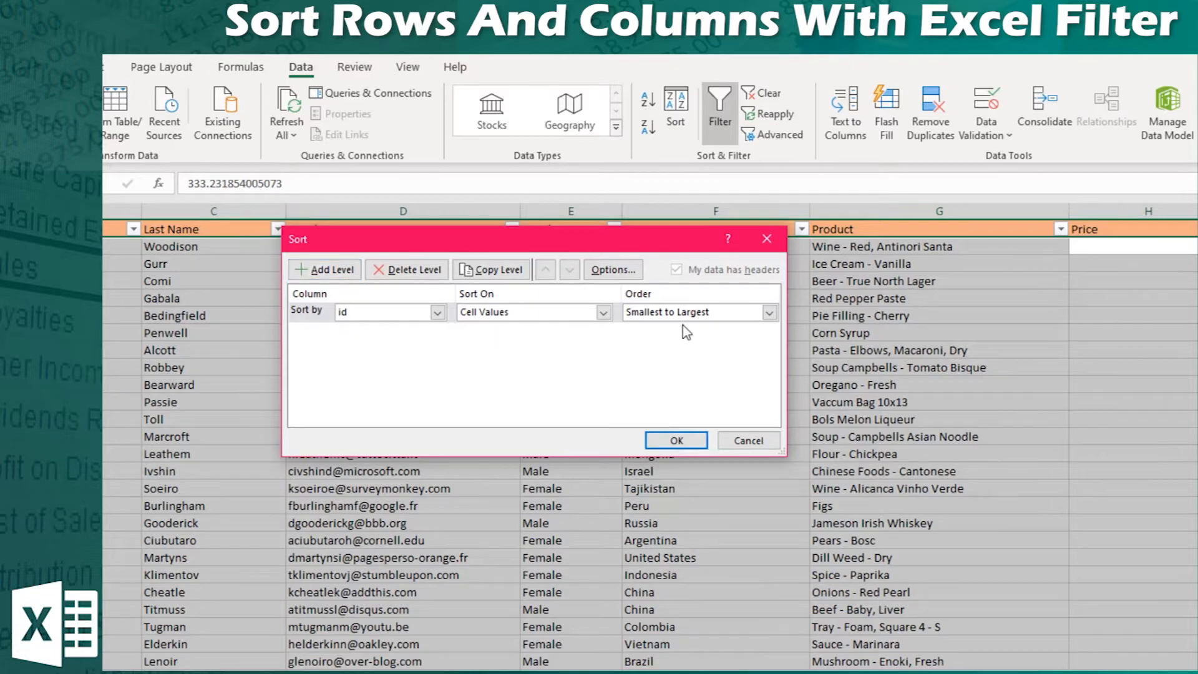
left_click(346, 313)
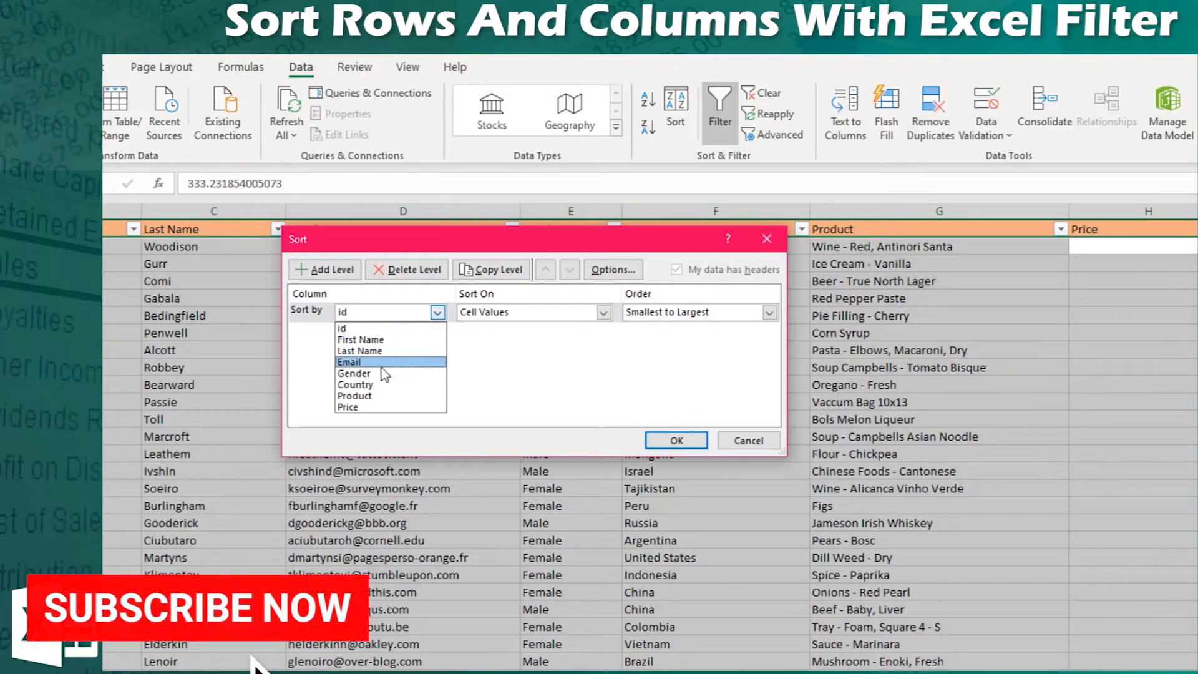
left_click(749, 440)
left_click(1098, 229)
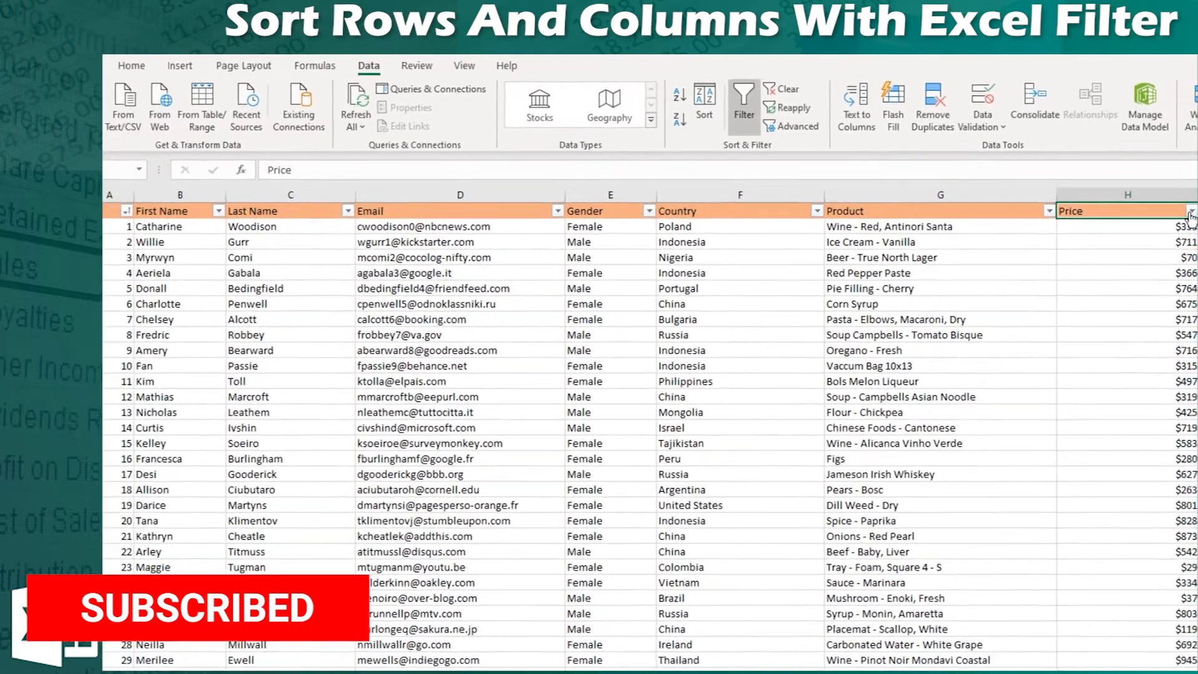
left_click(1181, 205)
- Open a custom sort from the id column's filter options and set it to sort by Gender
left_click(160, 204)
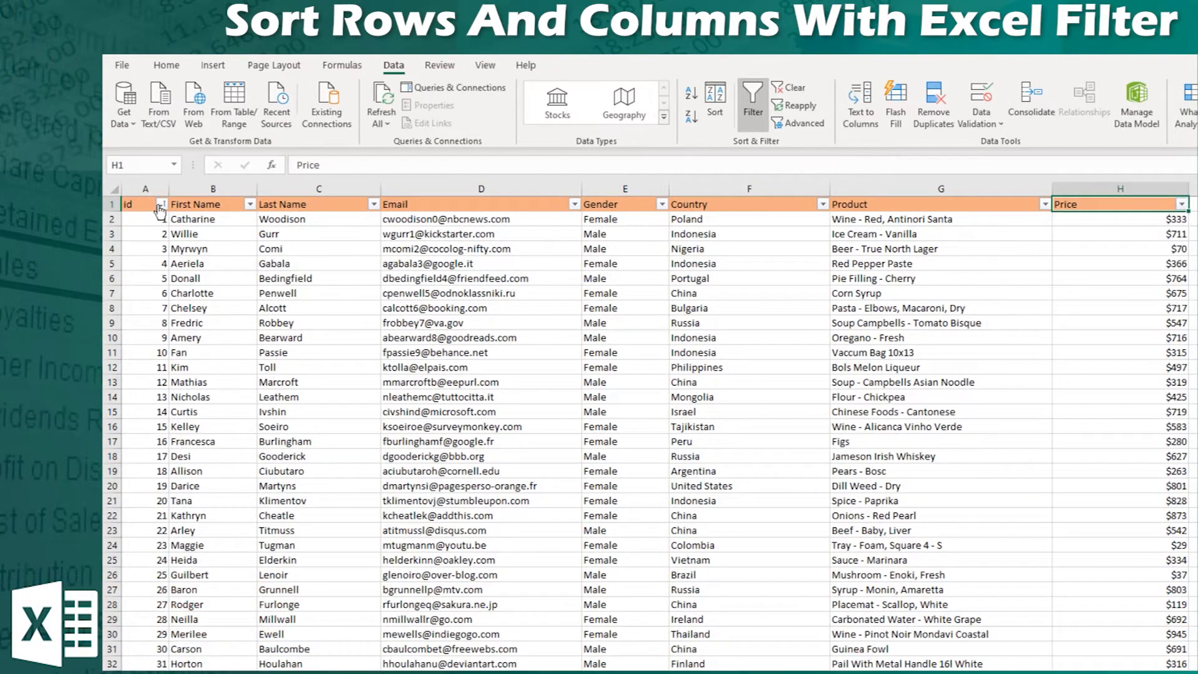
left_click(160, 204)
mouse_move(225, 337)
mouse_move(226, 260)
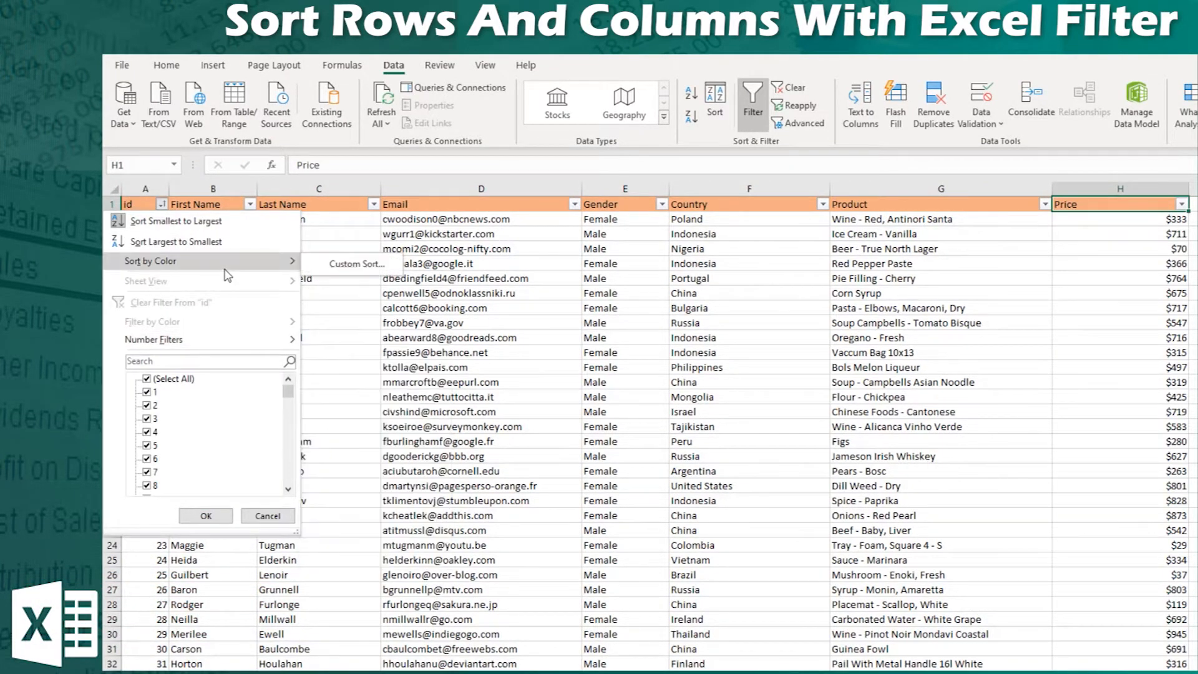
left_click(345, 267)
left_click_drag(601, 219, 813, 239)
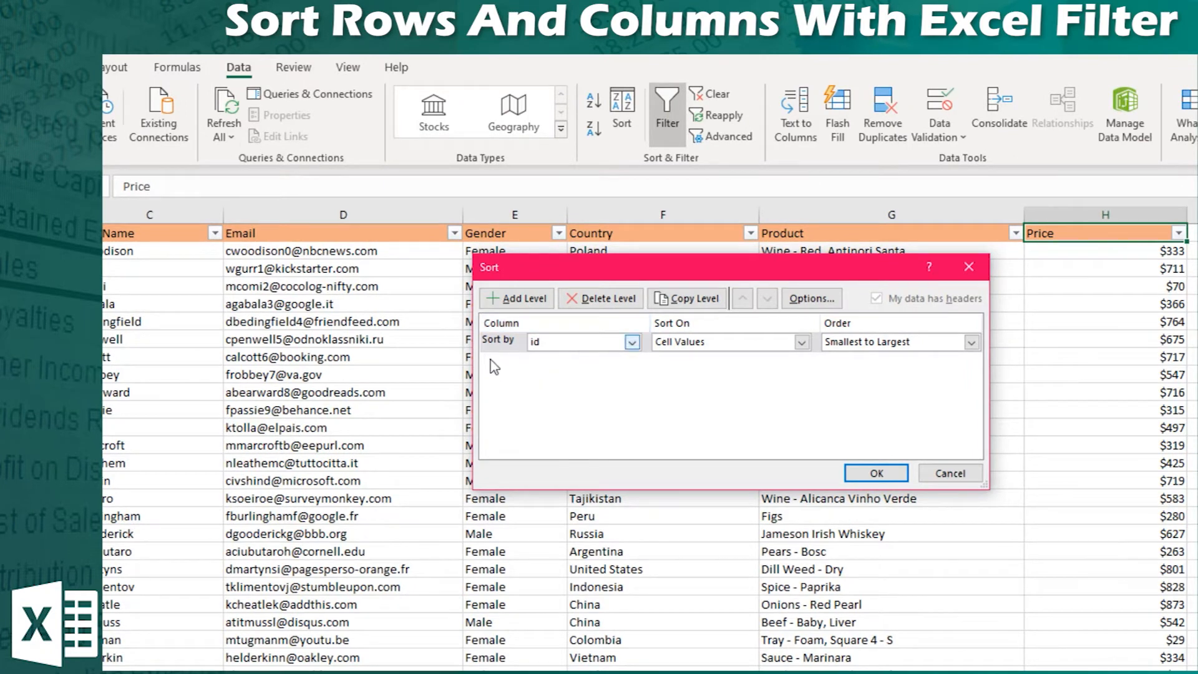
left_click(581, 347)
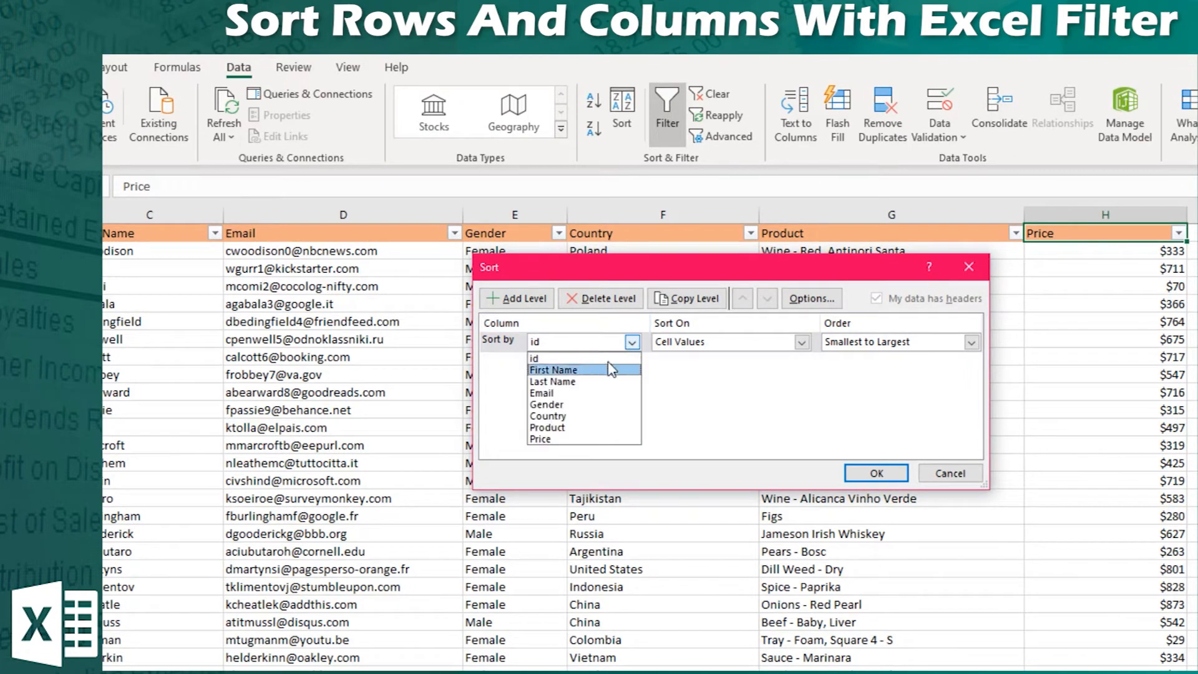
left_click(752, 374)
left_click(603, 348)
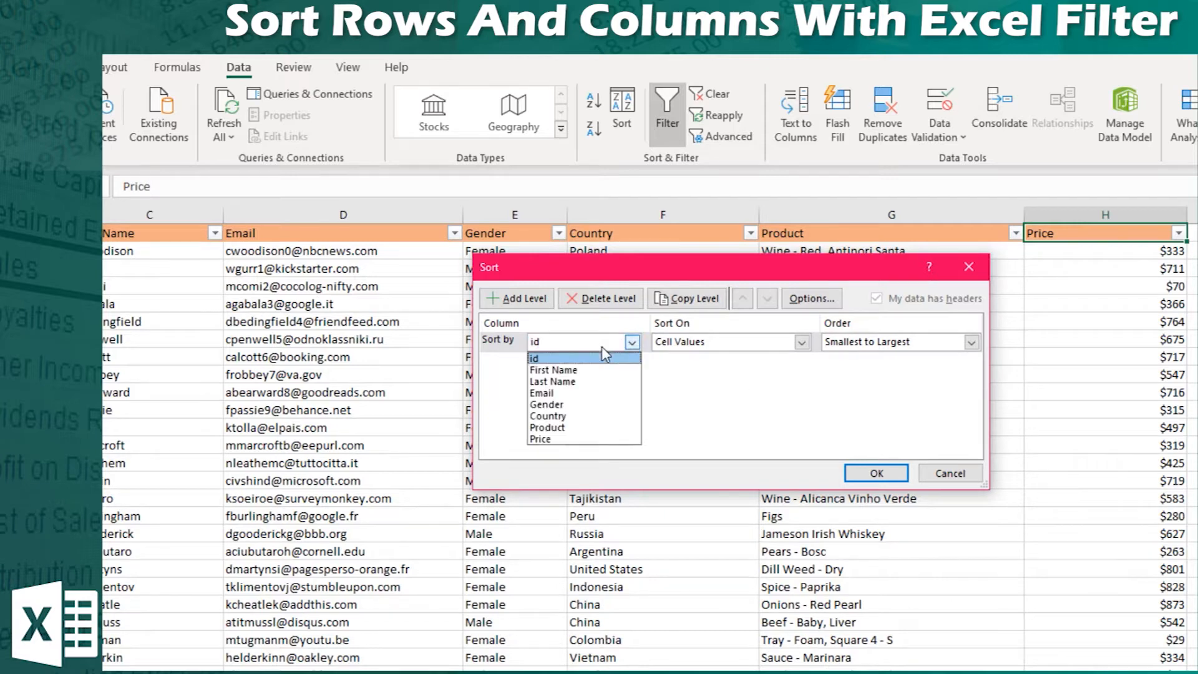
left_click(590, 411)
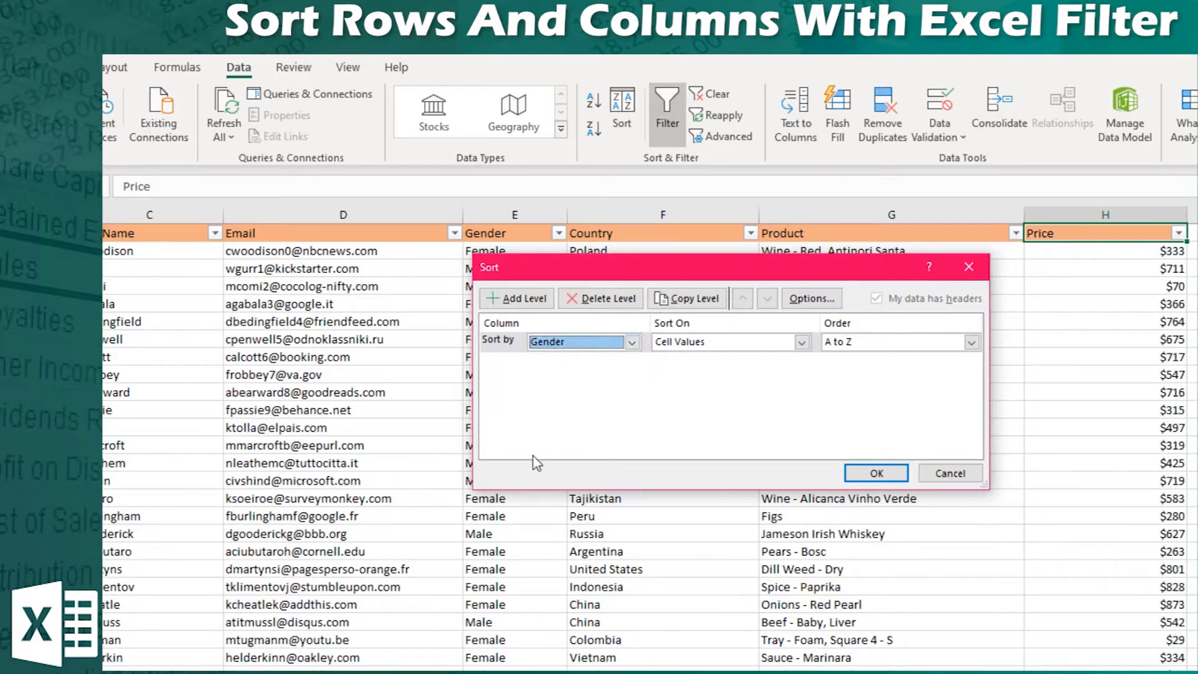
- Create a custom list with the entries Male and Female and use it as the order of the Gender sort level
left_click(863, 349)
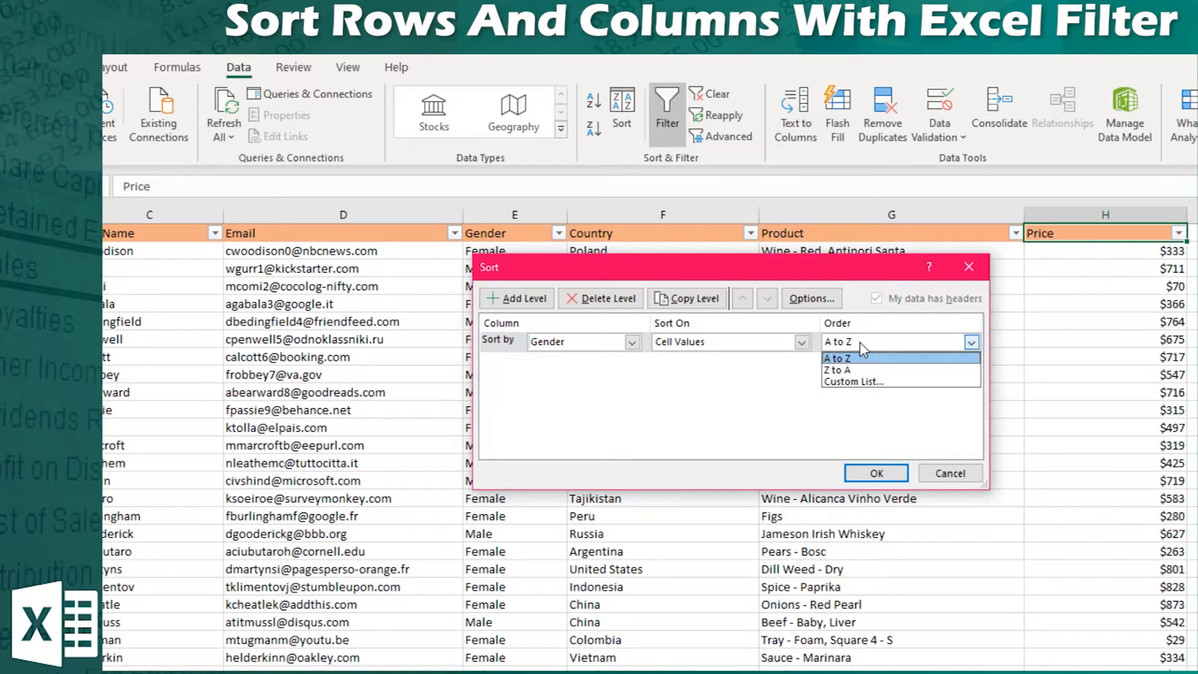
left_click(872, 383)
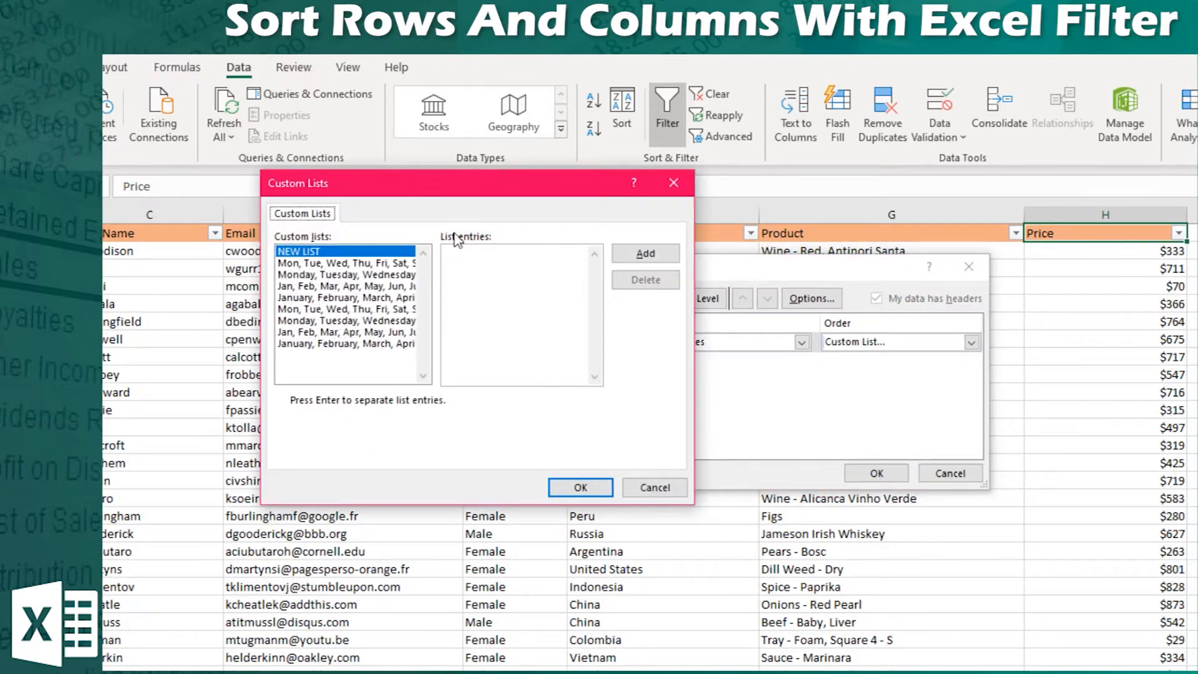
left_click_drag(451, 115, 961, 199)
left_click(983, 296)
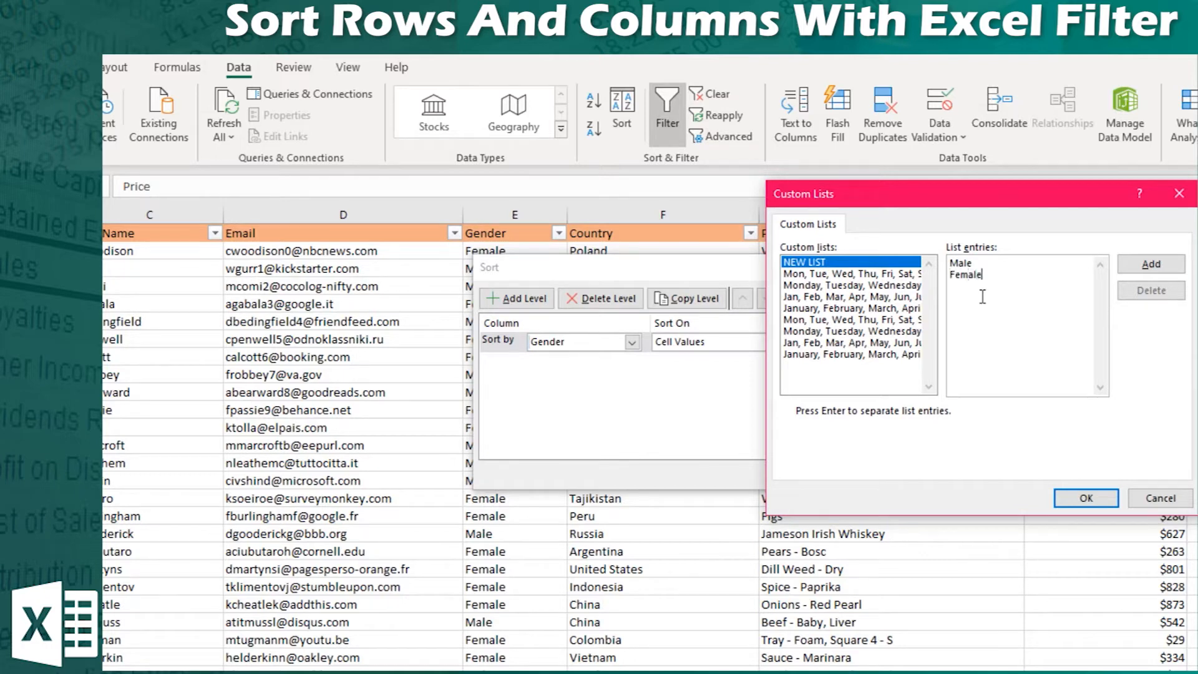
left_click(1151, 264)
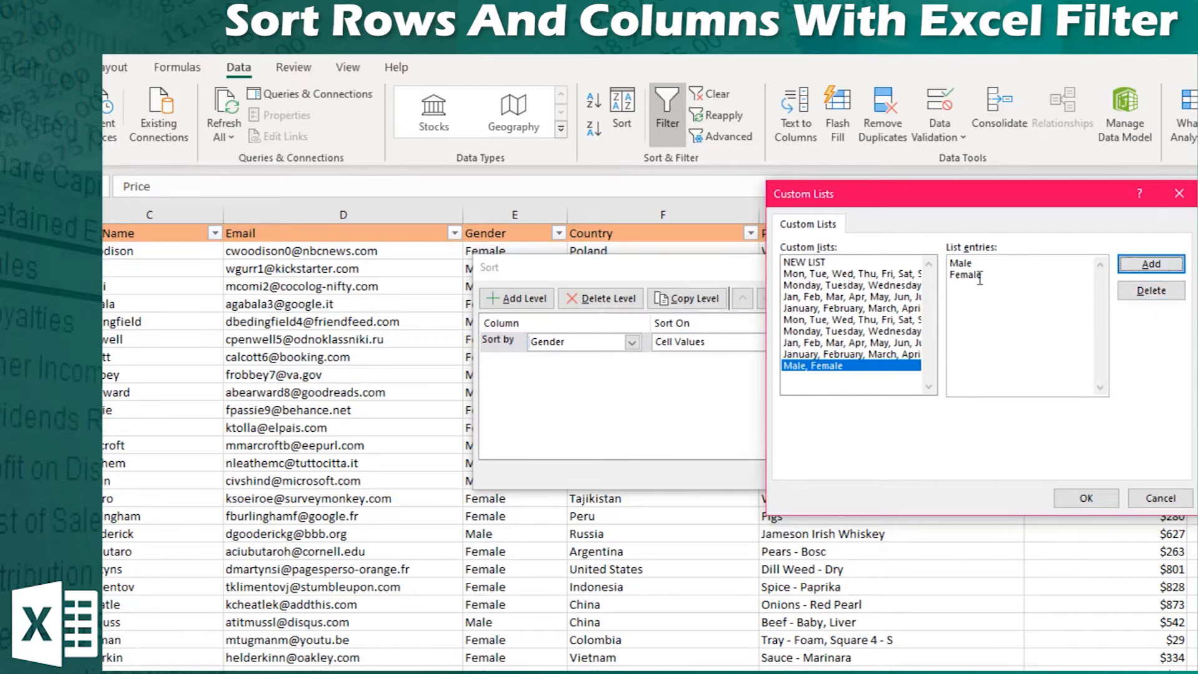
left_click(1086, 498)
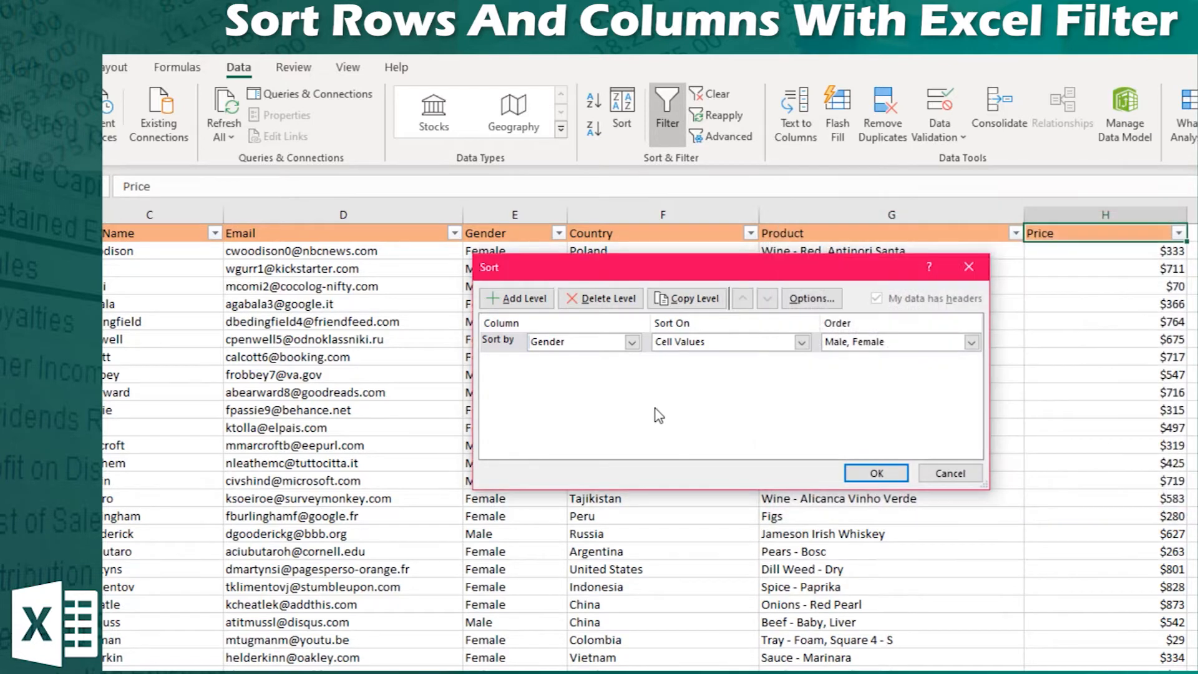
left_click(894, 344)
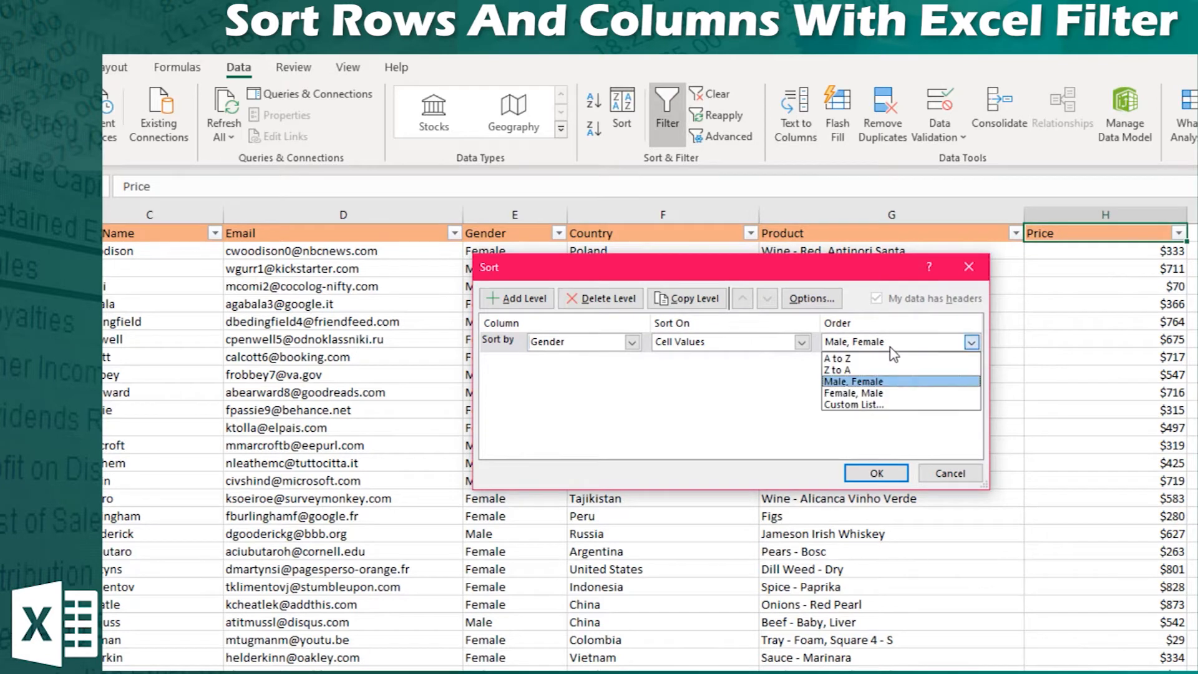
left_click(897, 381)
- Keep Gender as the first sort column and add a second level to the sort
left_click(632, 342)
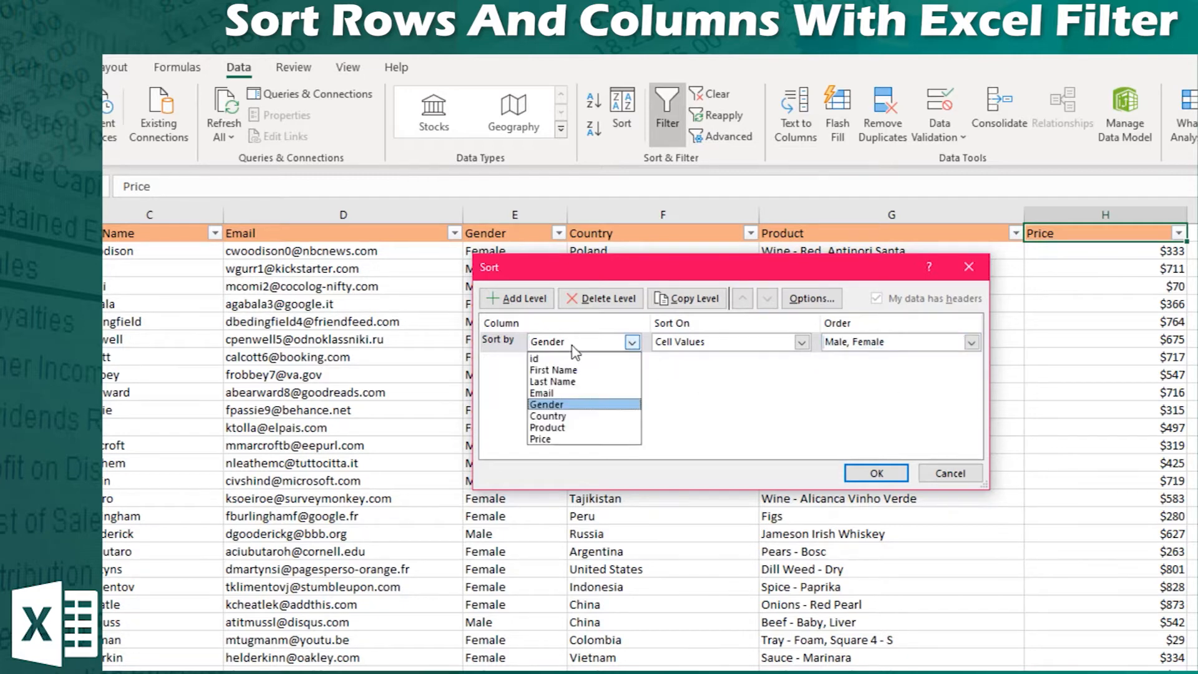
left_click(706, 403)
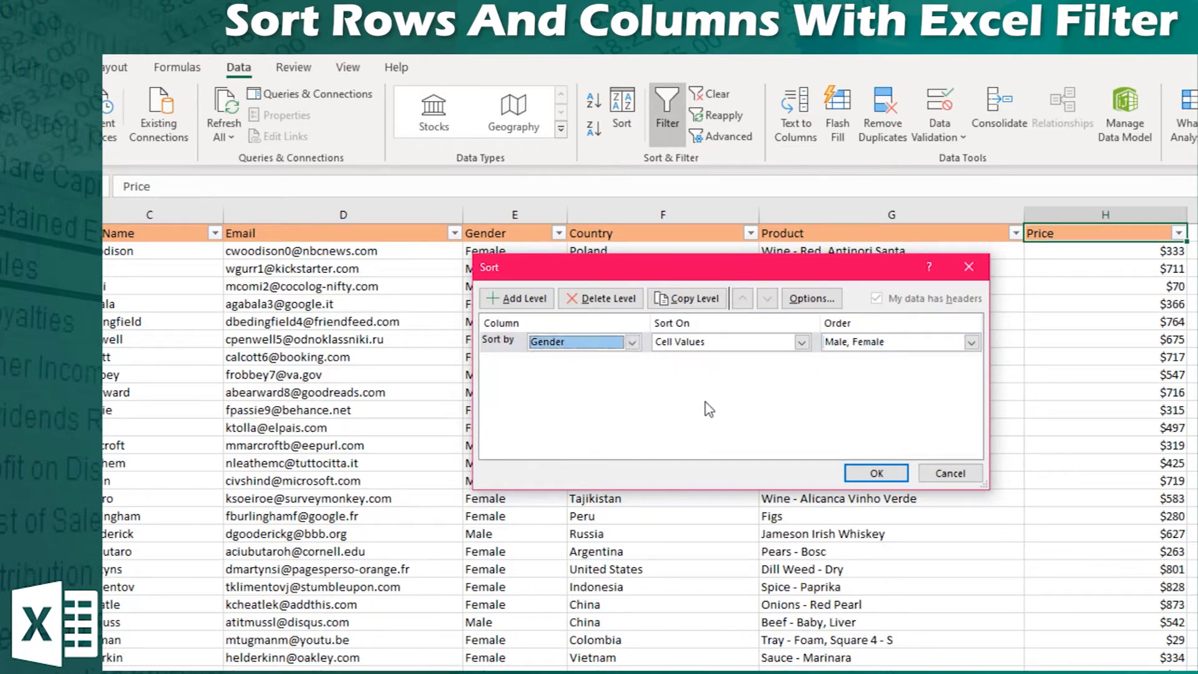
left_click(516, 298)
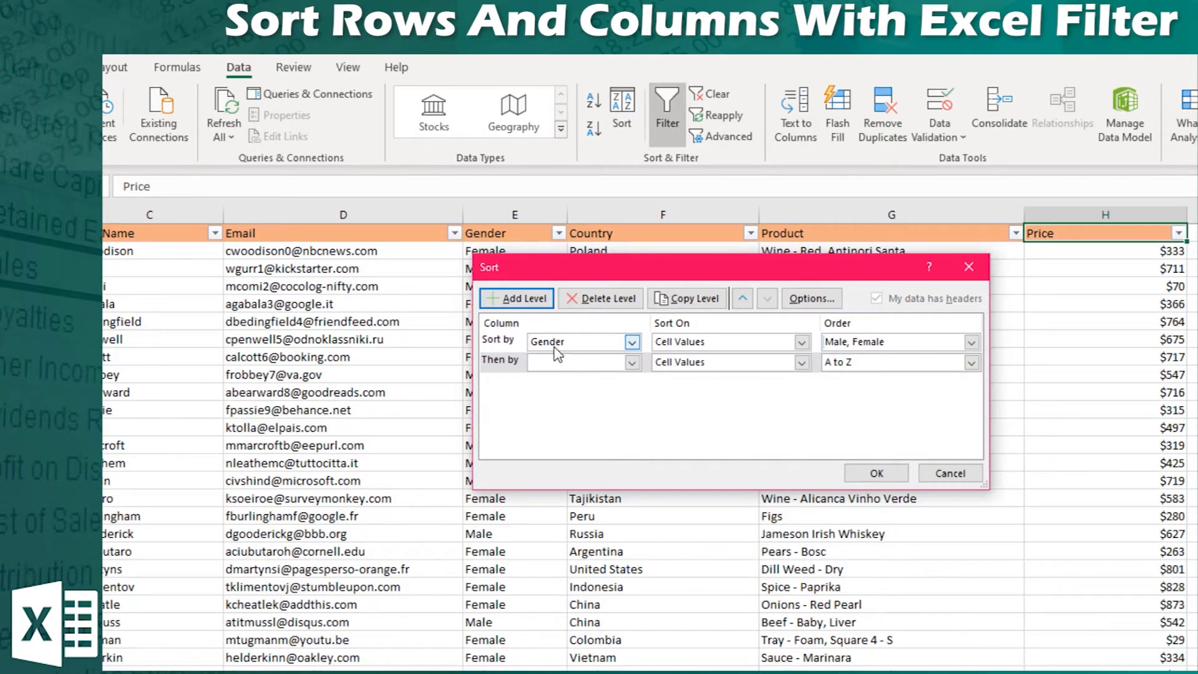
left_click(513, 343)
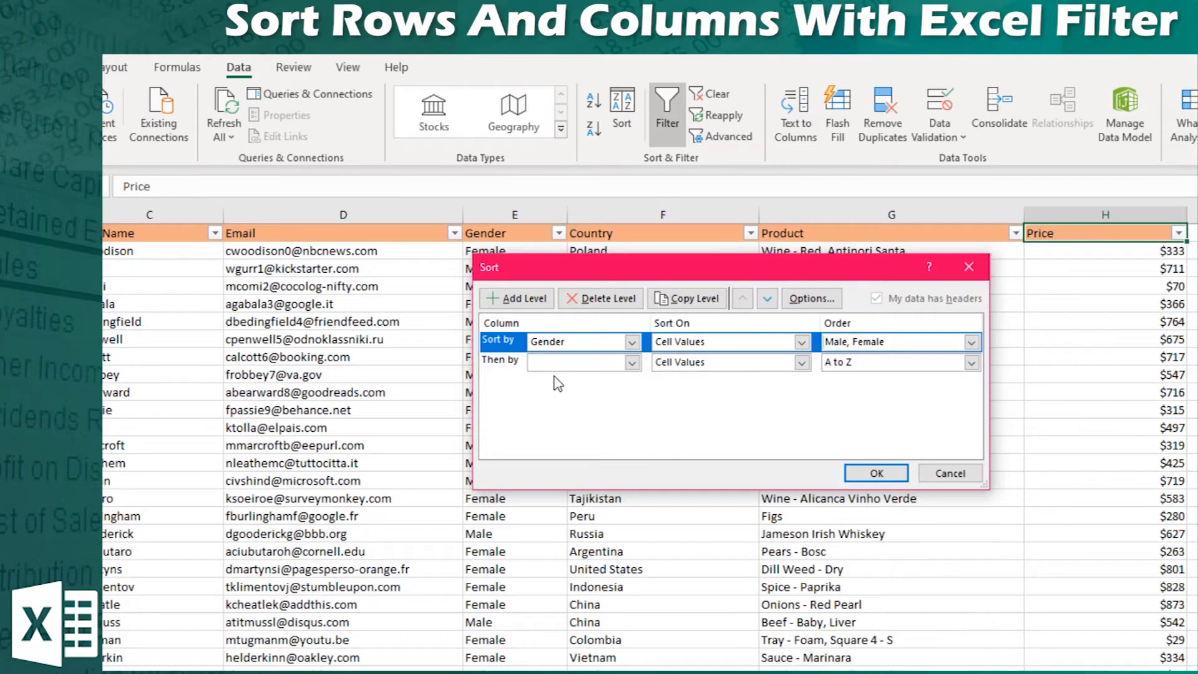
left_click(575, 343)
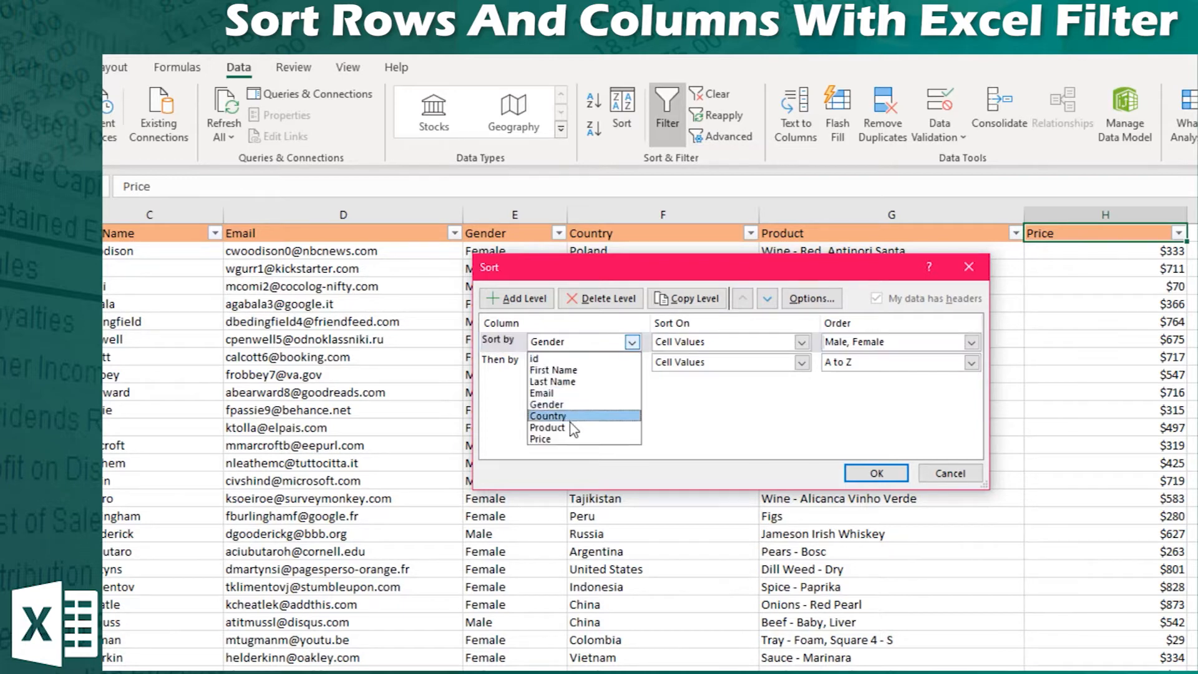
left_click(578, 445)
left_click(631, 343)
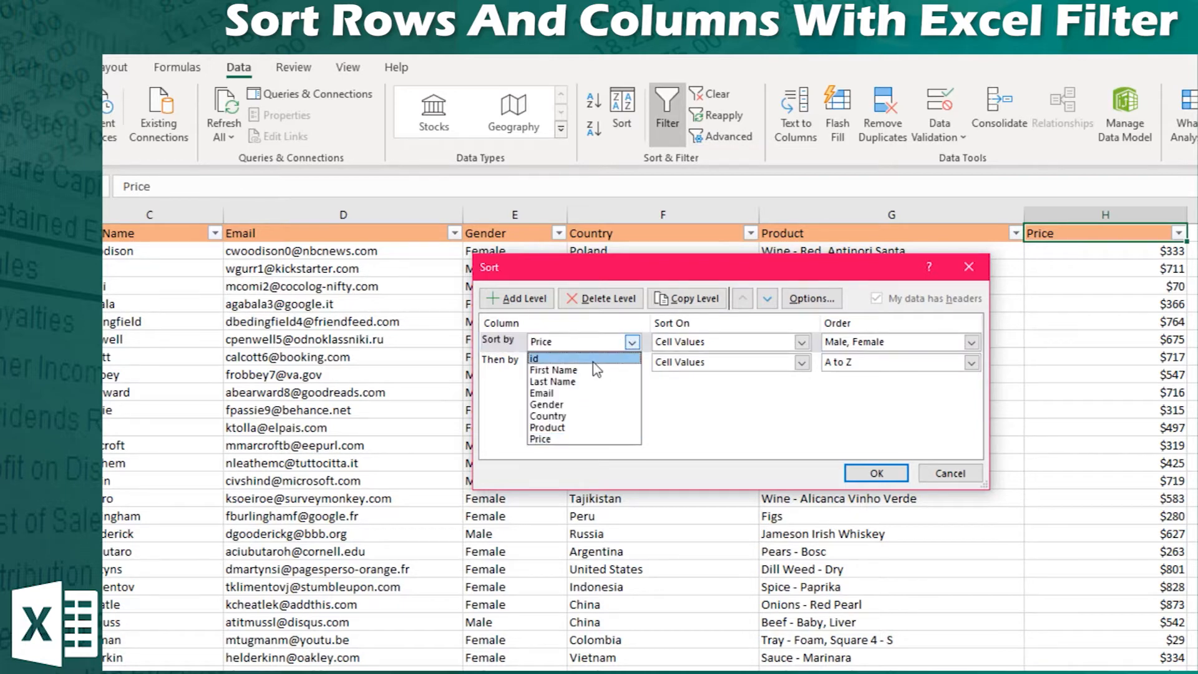
left_click(594, 407)
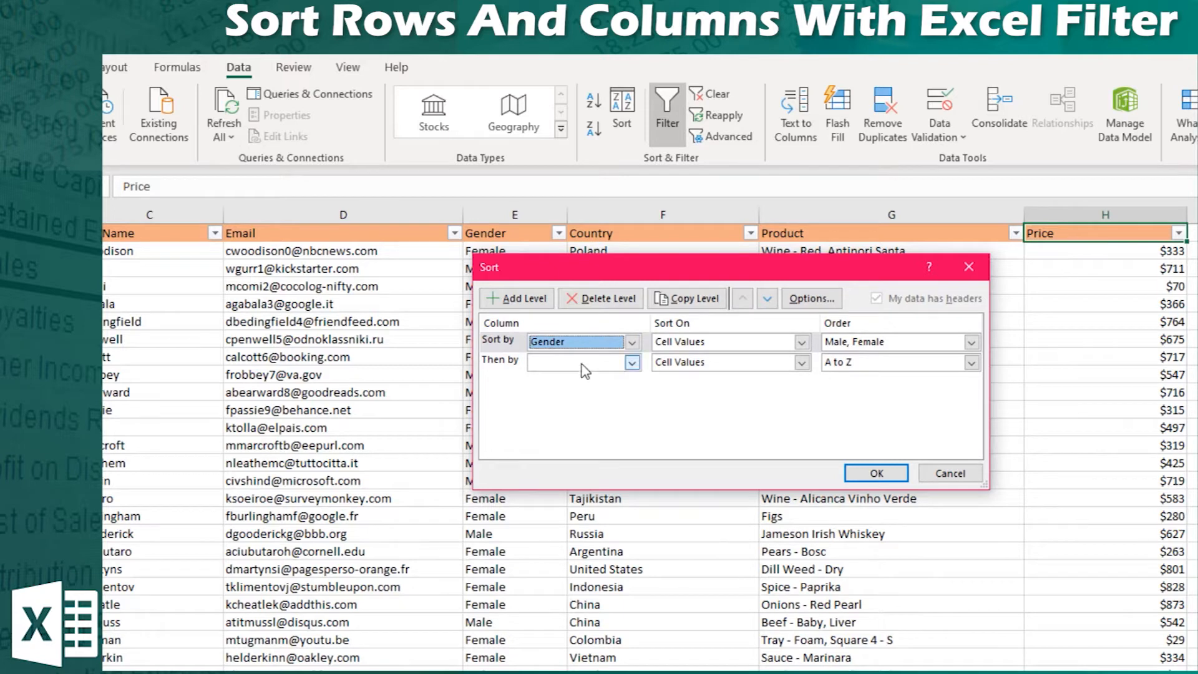
- Set the second level to sort by Price on Cell Values from Largest to Smallest, and apply the sort
left_click(584, 363)
left_click(578, 464)
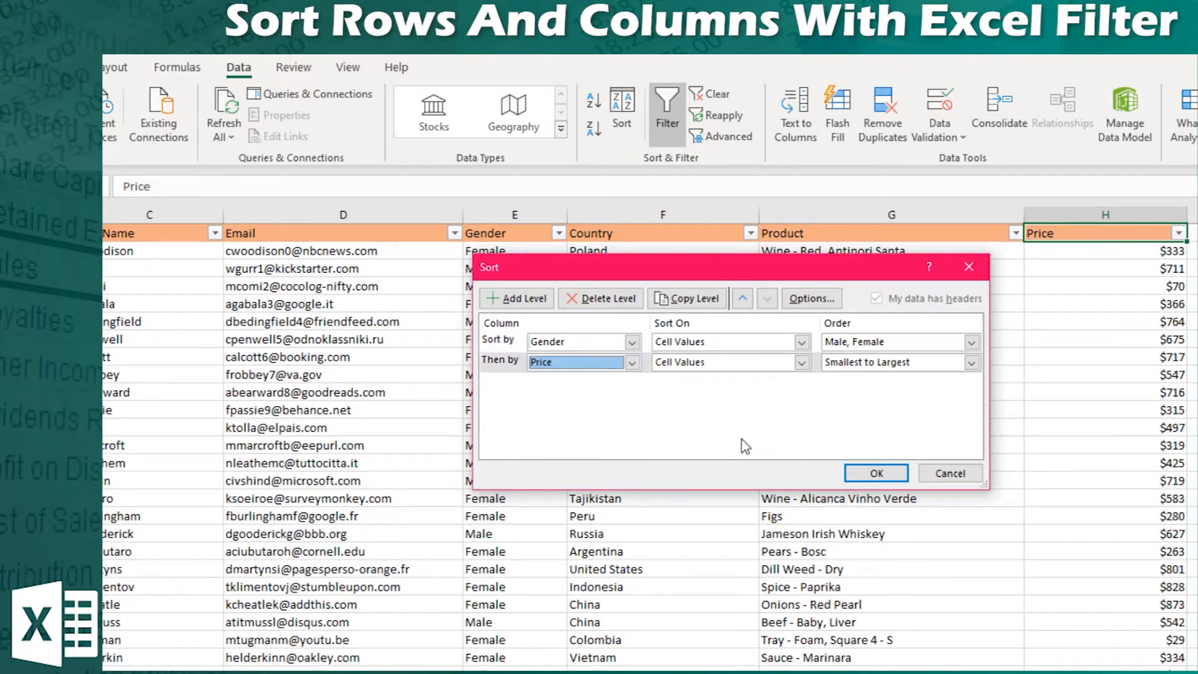
left_click(737, 362)
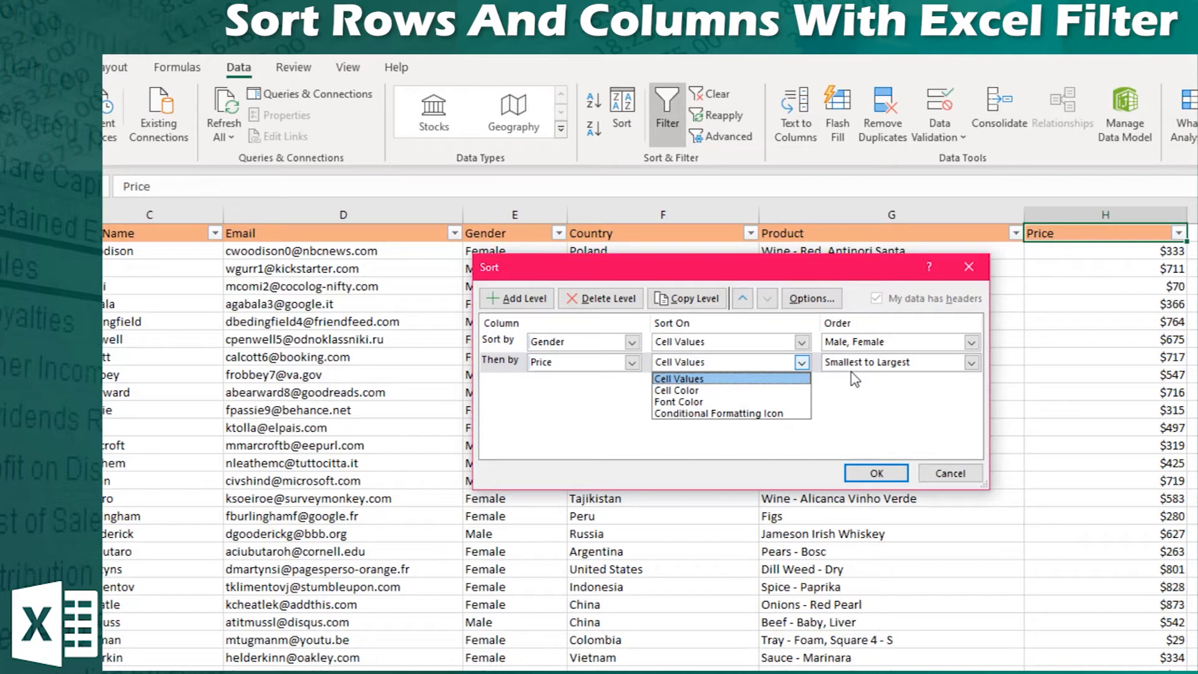
left_click(715, 379)
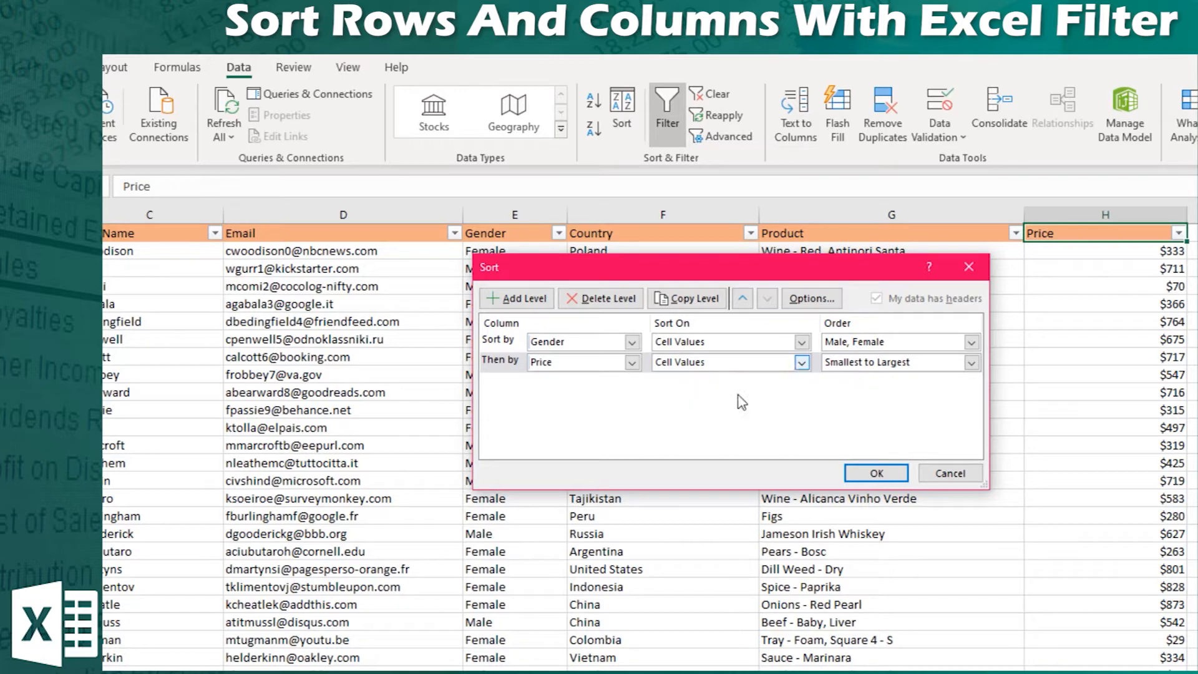
left_click(911, 365)
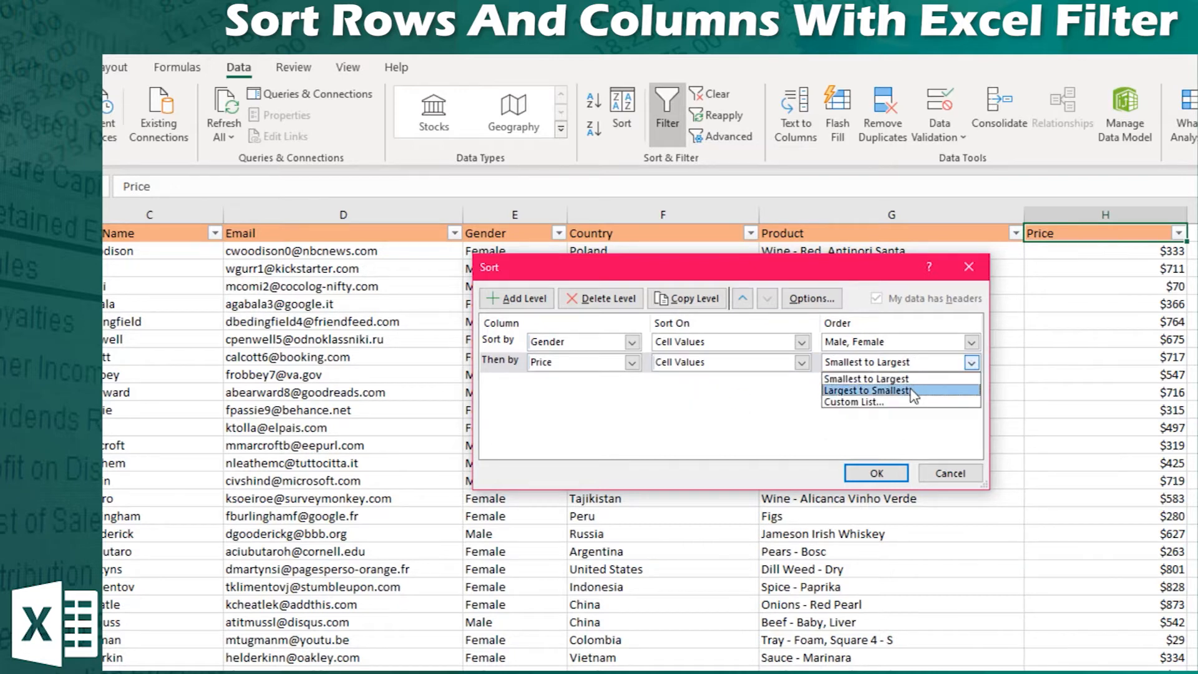
left_click(914, 391)
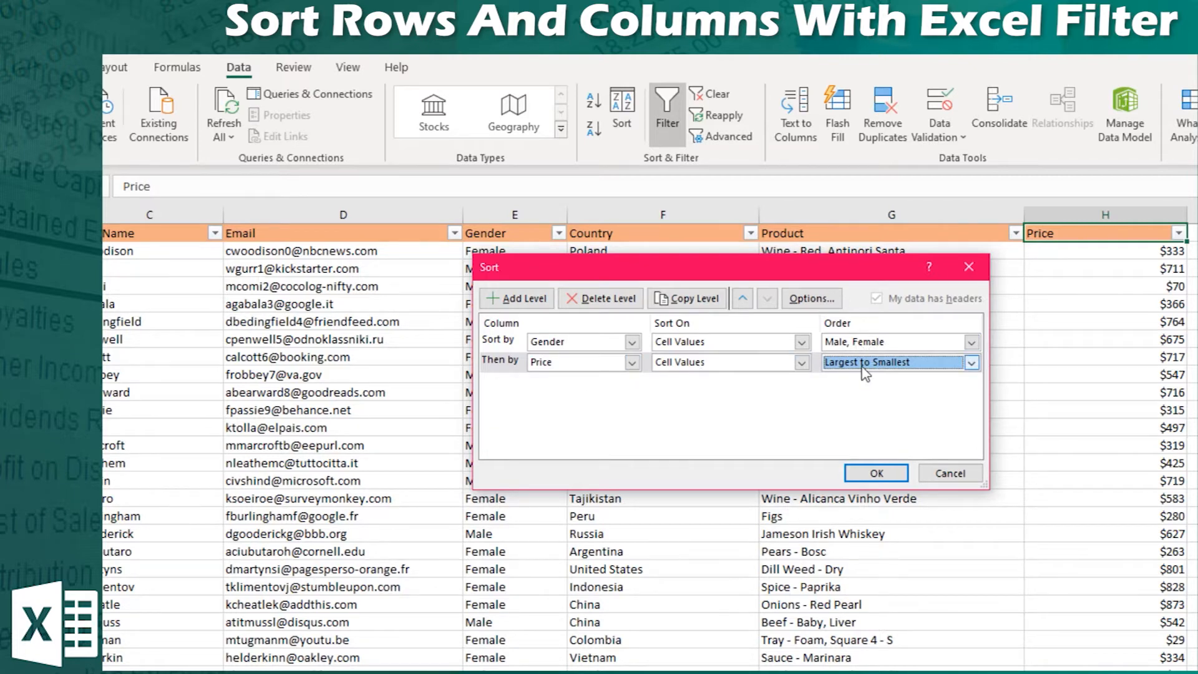
left_click(877, 473)
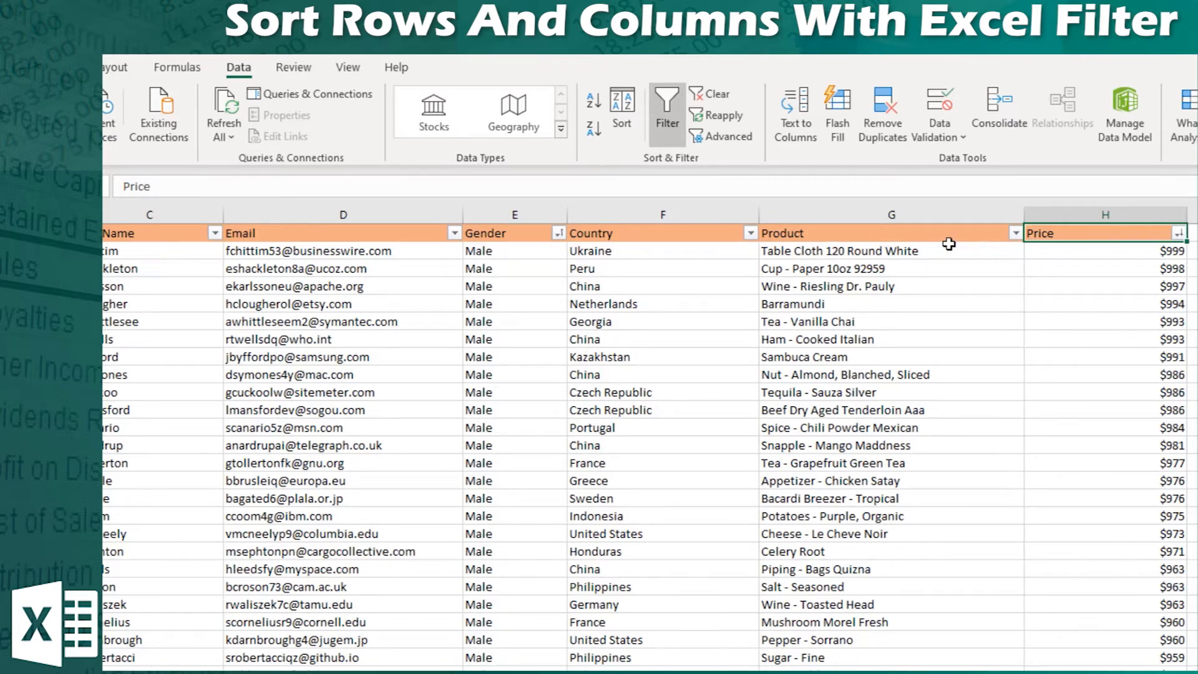
- Examine the sorted rows, checking the Gender and Price values where the Male rows end and the Female rows begin
scroll(515, 416, "down", 20)
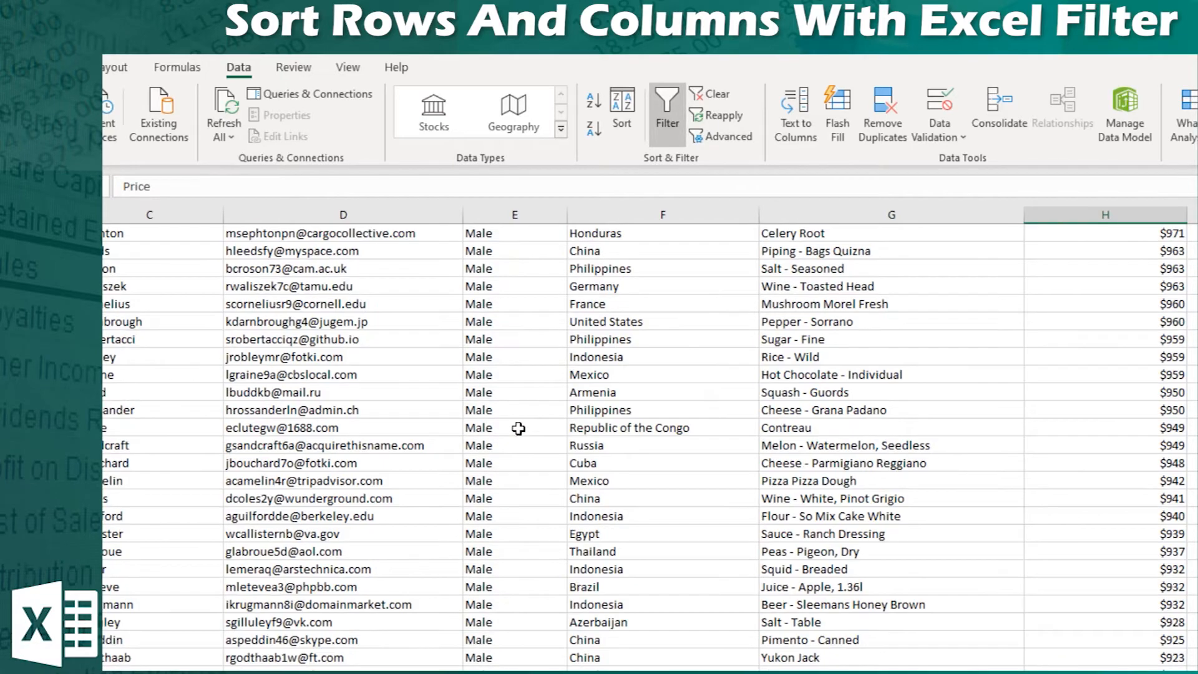
scroll(513, 411, "down", 20)
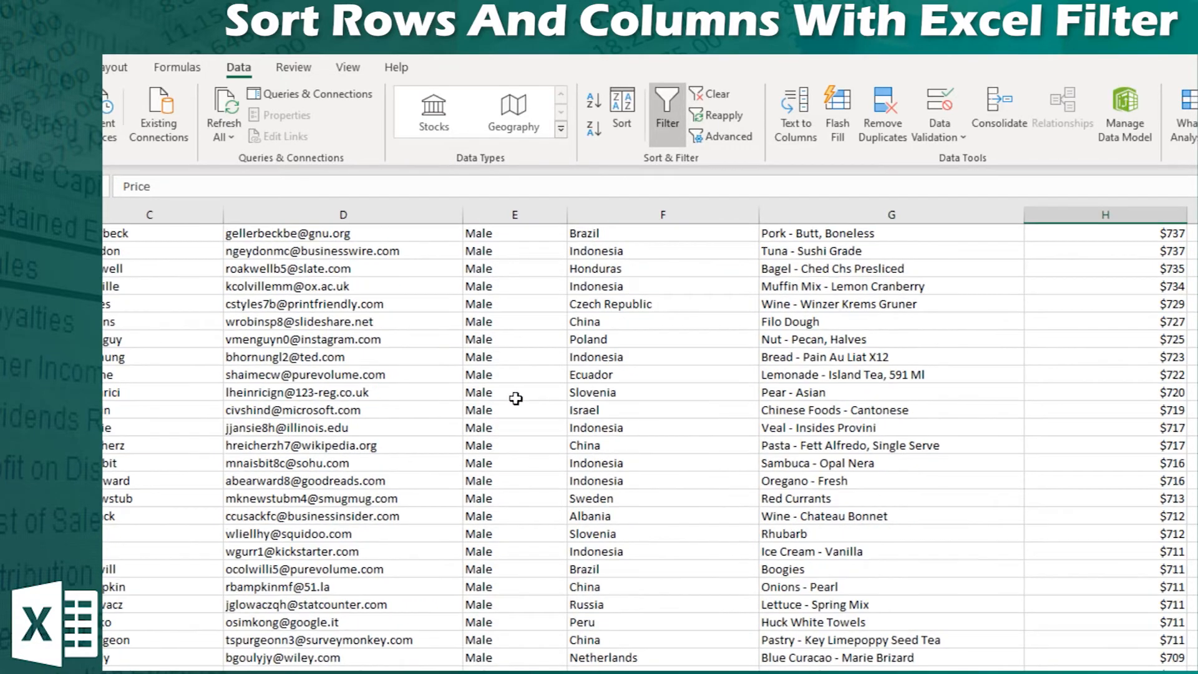
scroll(554, 586, "down", 20)
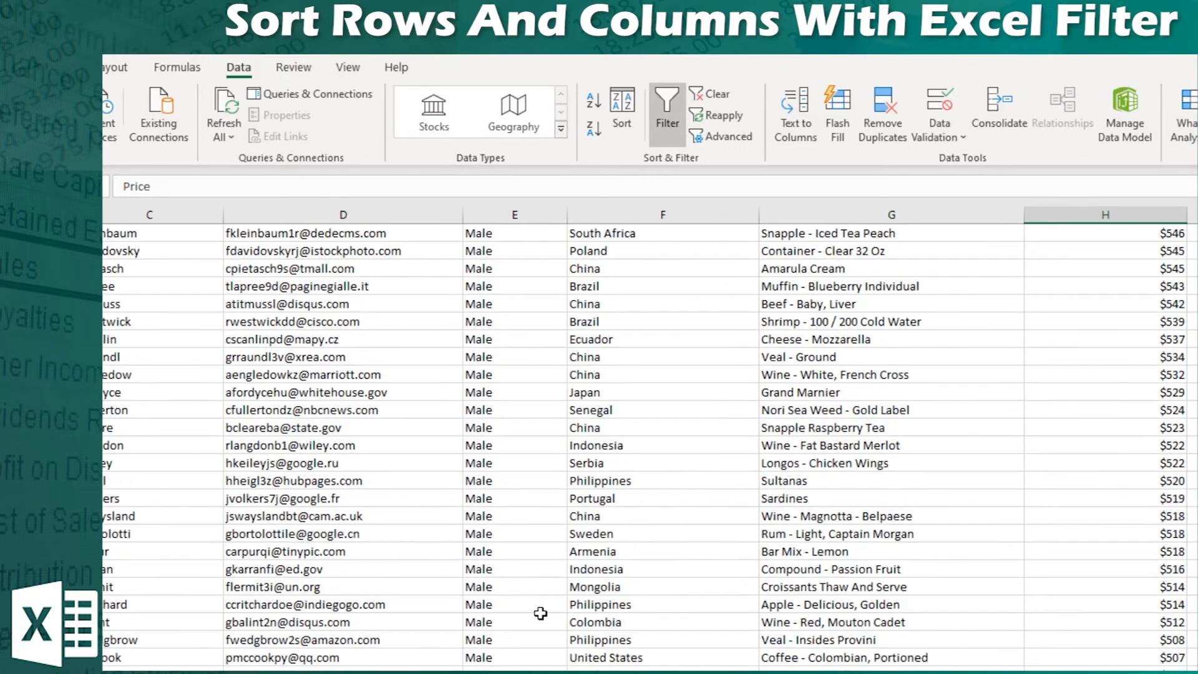
scroll(539, 606, "down", 20)
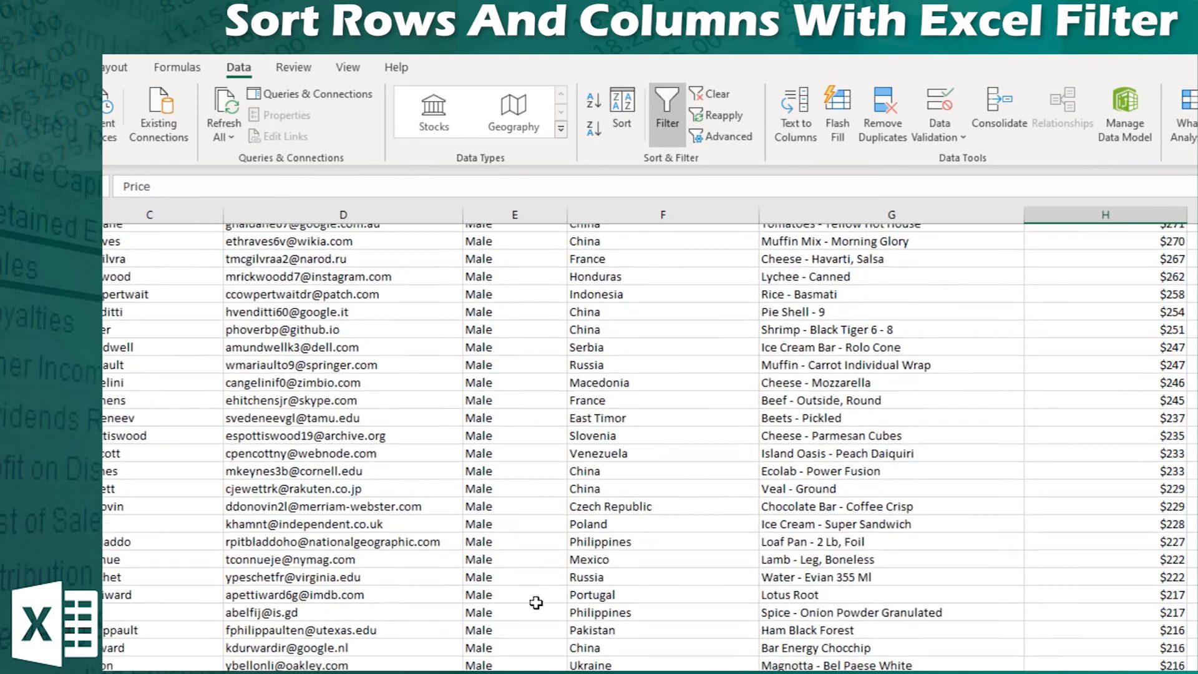
scroll(512, 525, "down", 3)
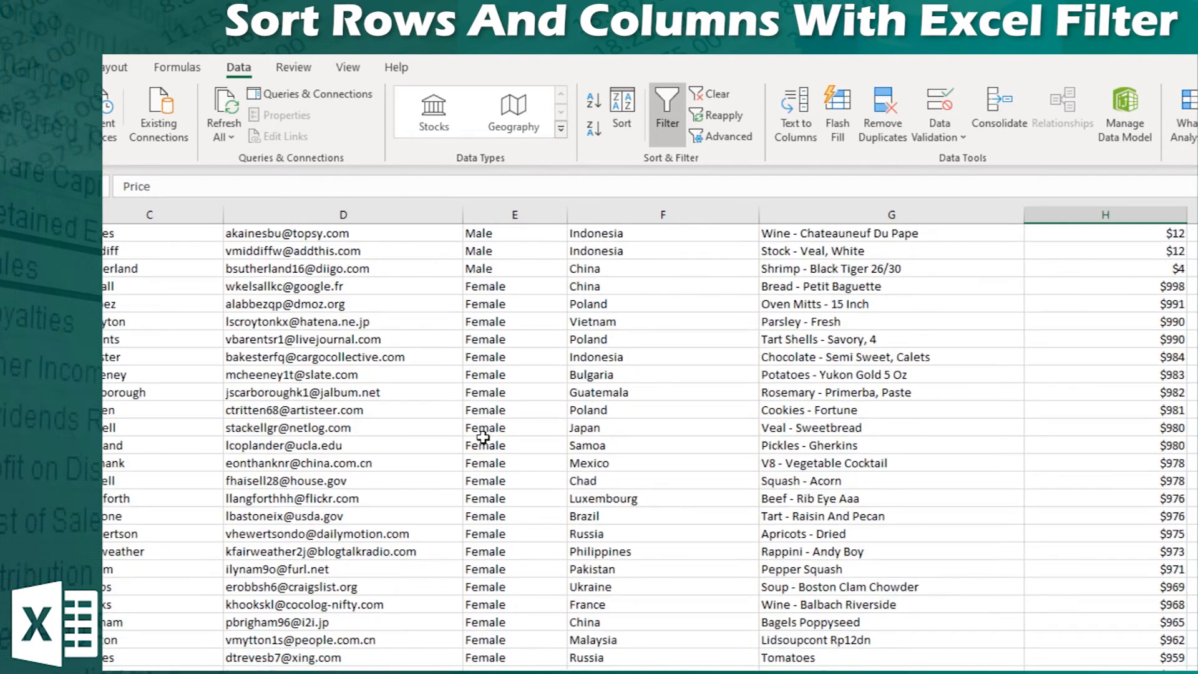
scroll(499, 462, "up", 4)
left_click(508, 496)
left_click(1131, 500)
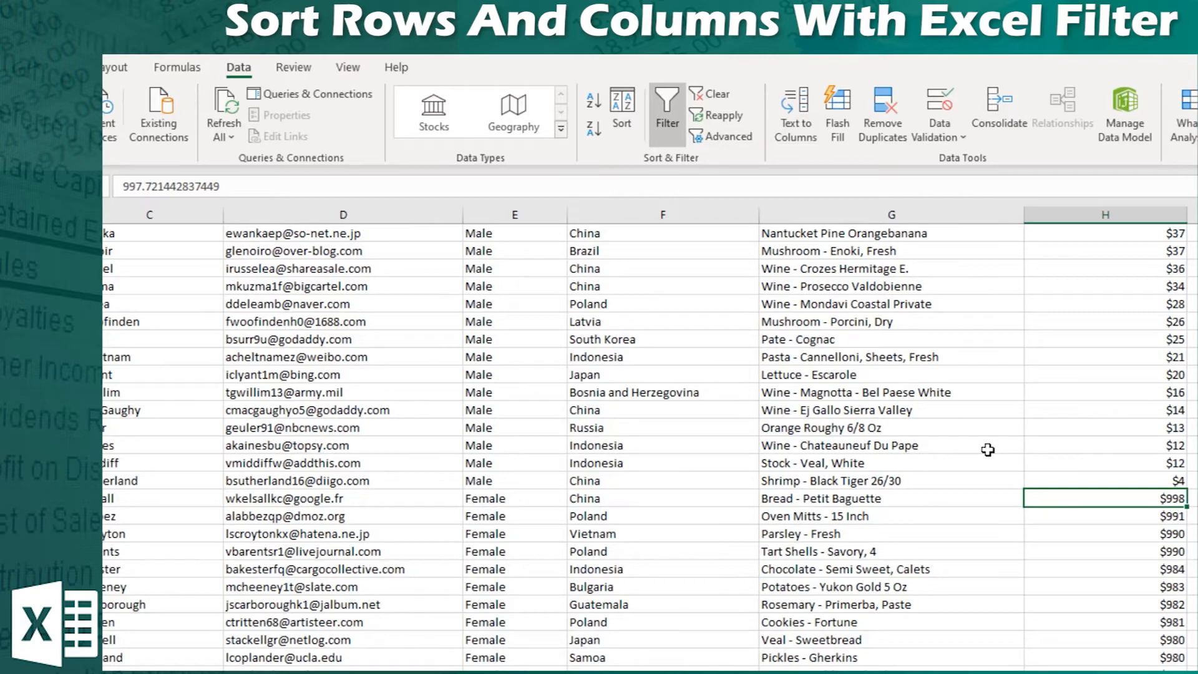
left_click(488, 497)
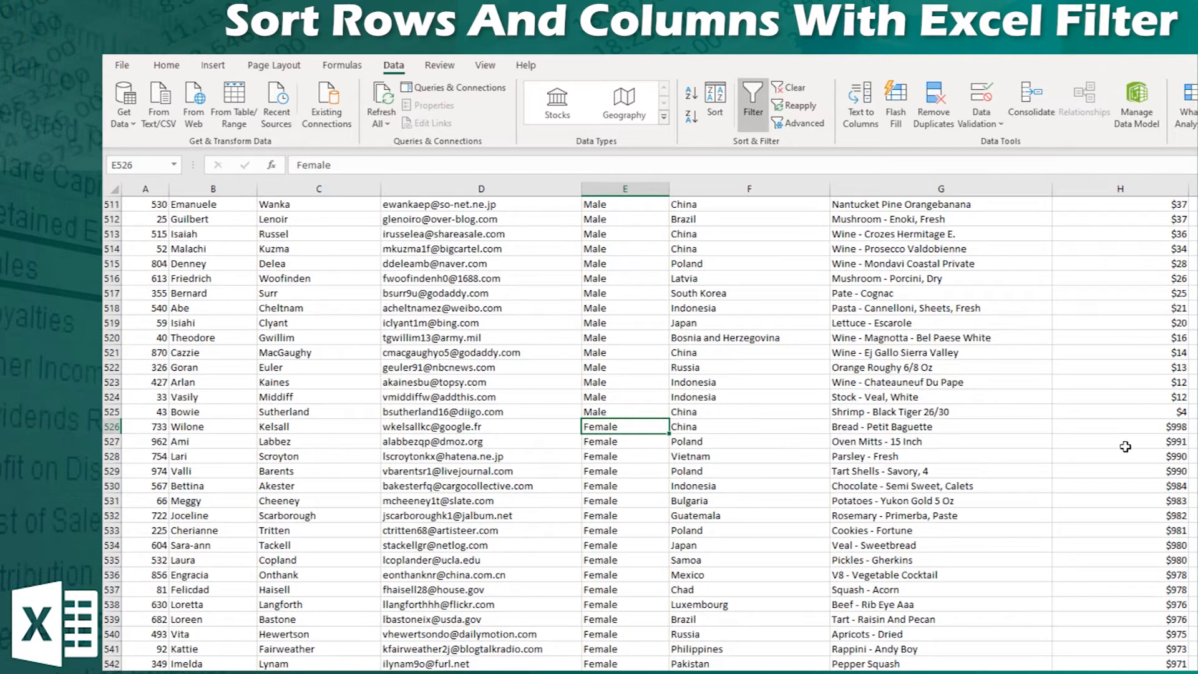
left_click(1164, 430)
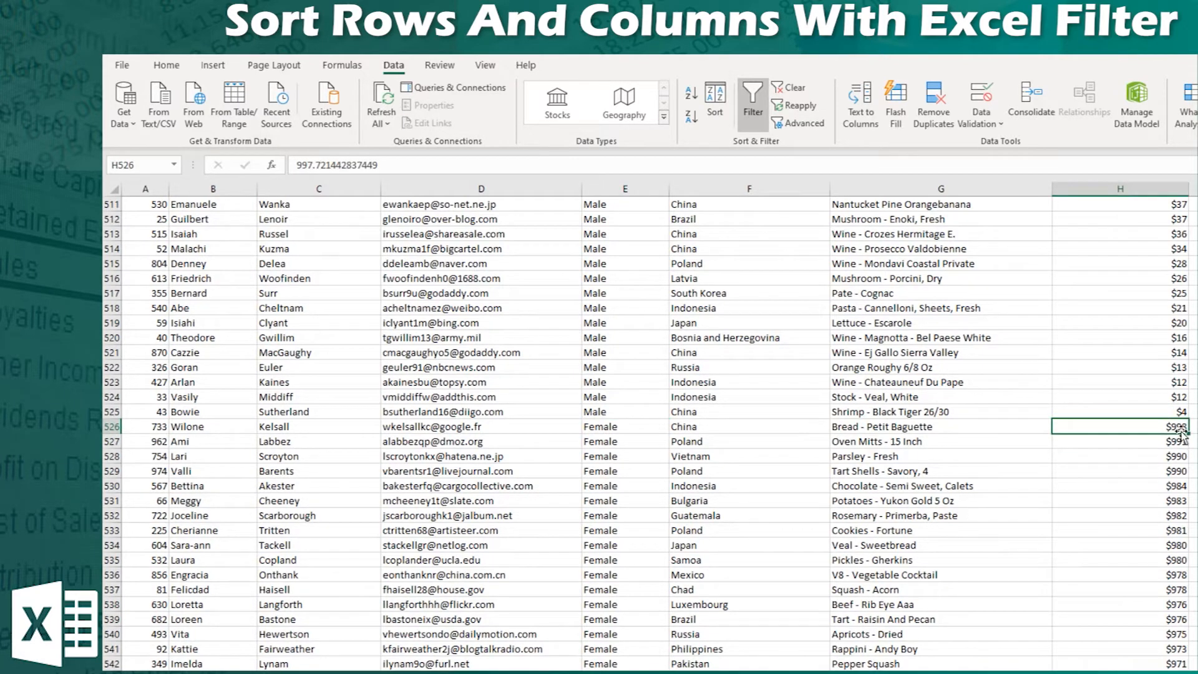
- Undo the custom sort by Gender and Price
scroll(746, 307, "up", 20)
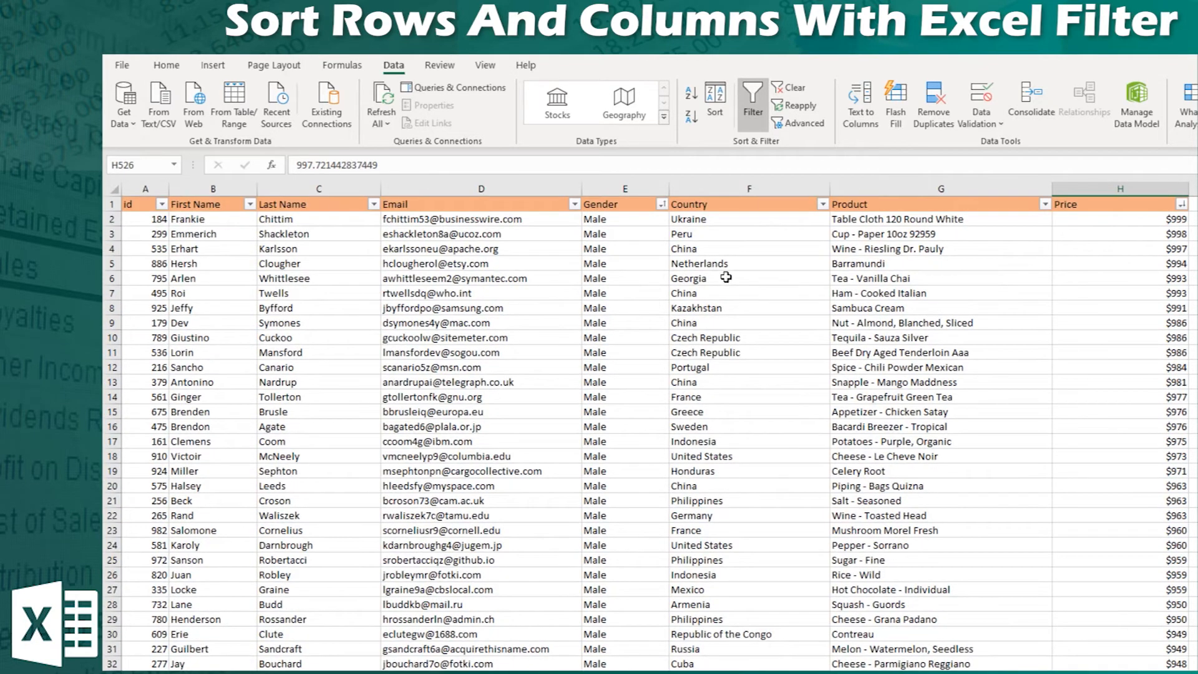
key("ctrl+z")
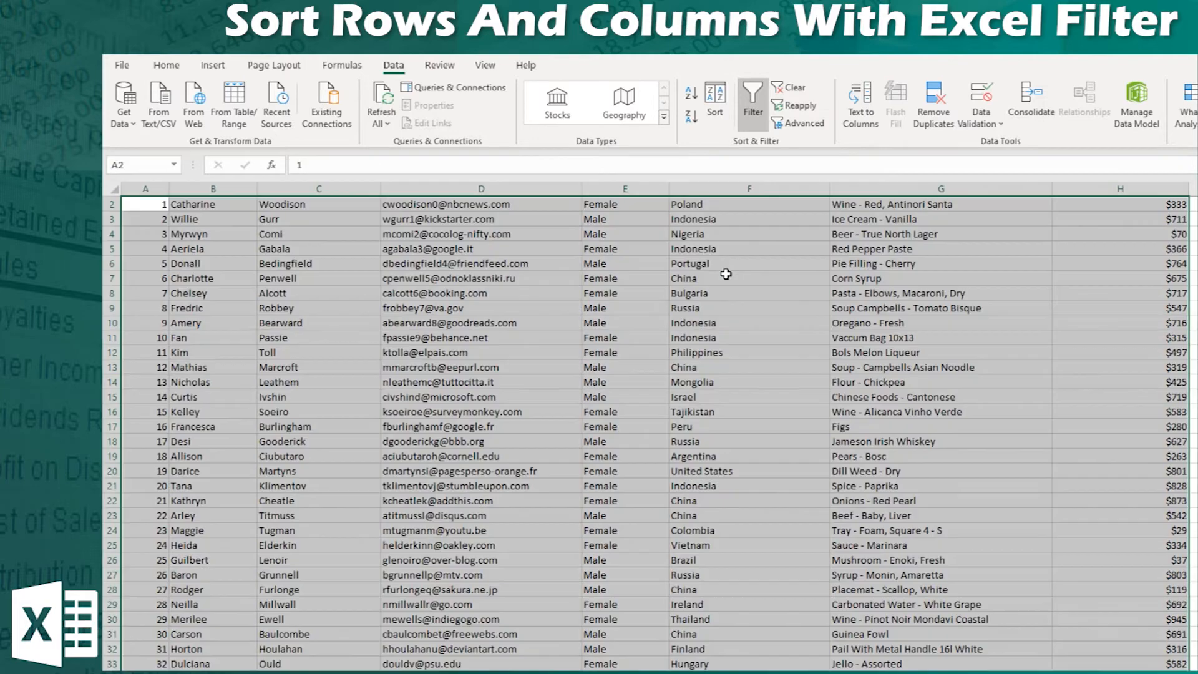
scroll(726, 274, "up", 1)
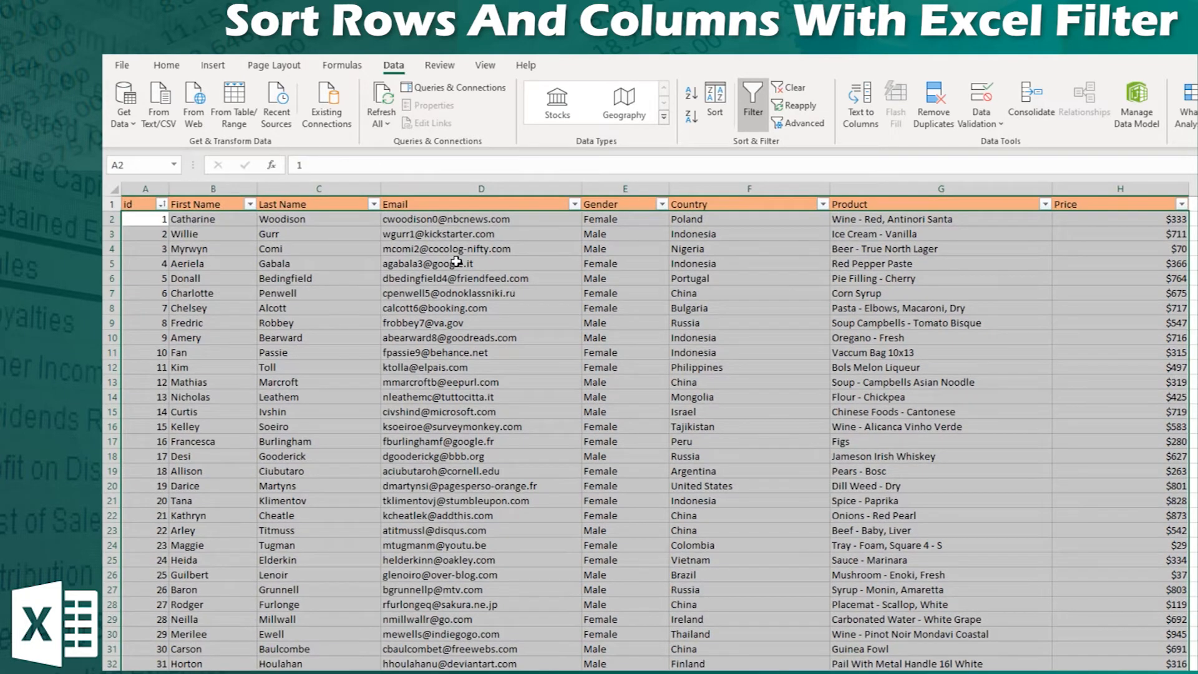
- Start a new custom sort of the table by Country, sorting on Cell Values
left_click(718, 112)
left_click(690, 299)
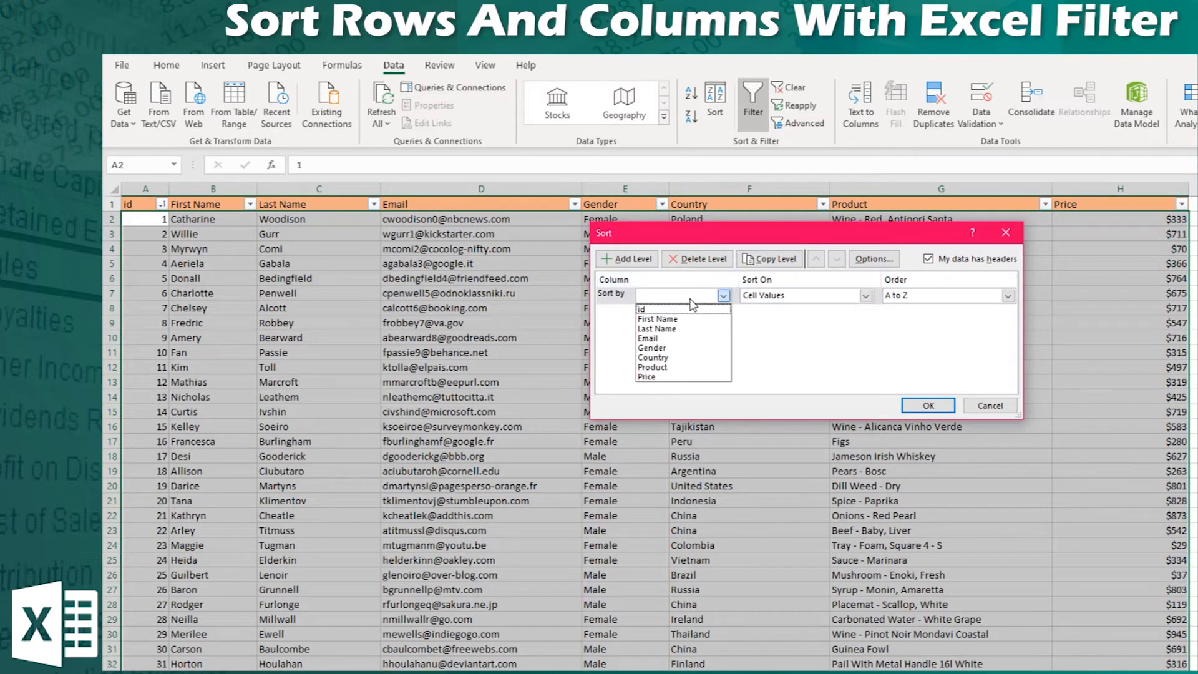
left_click(752, 321)
left_click(713, 297)
left_click(698, 357)
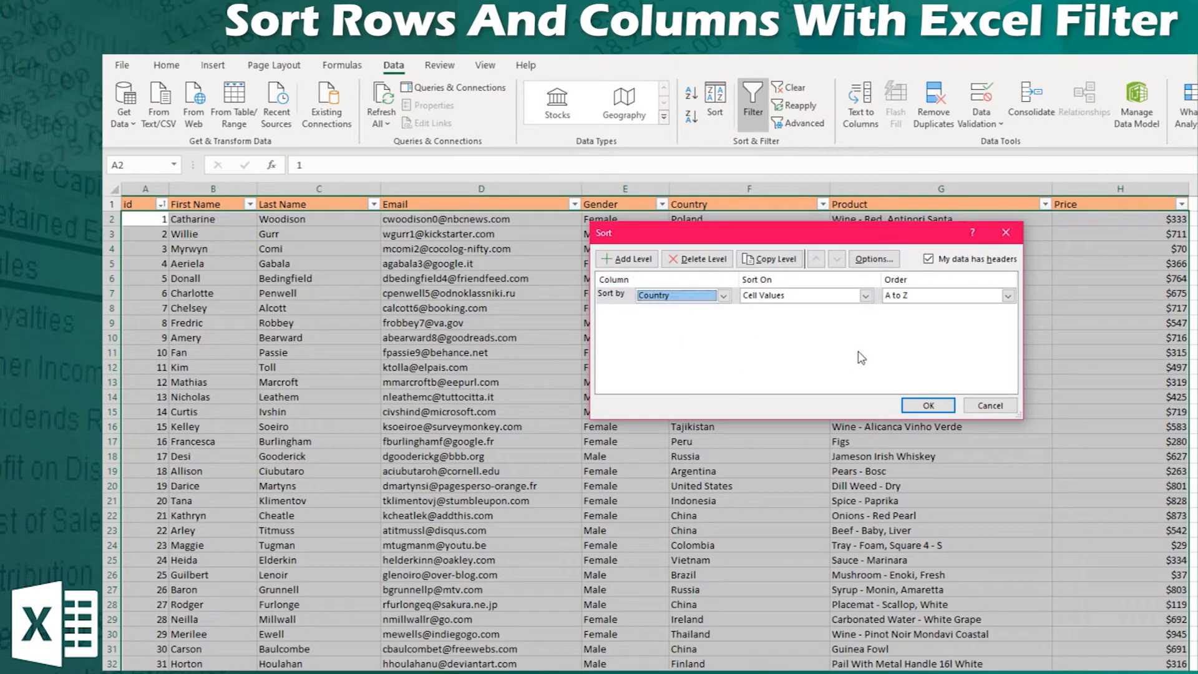
left_click(818, 297)
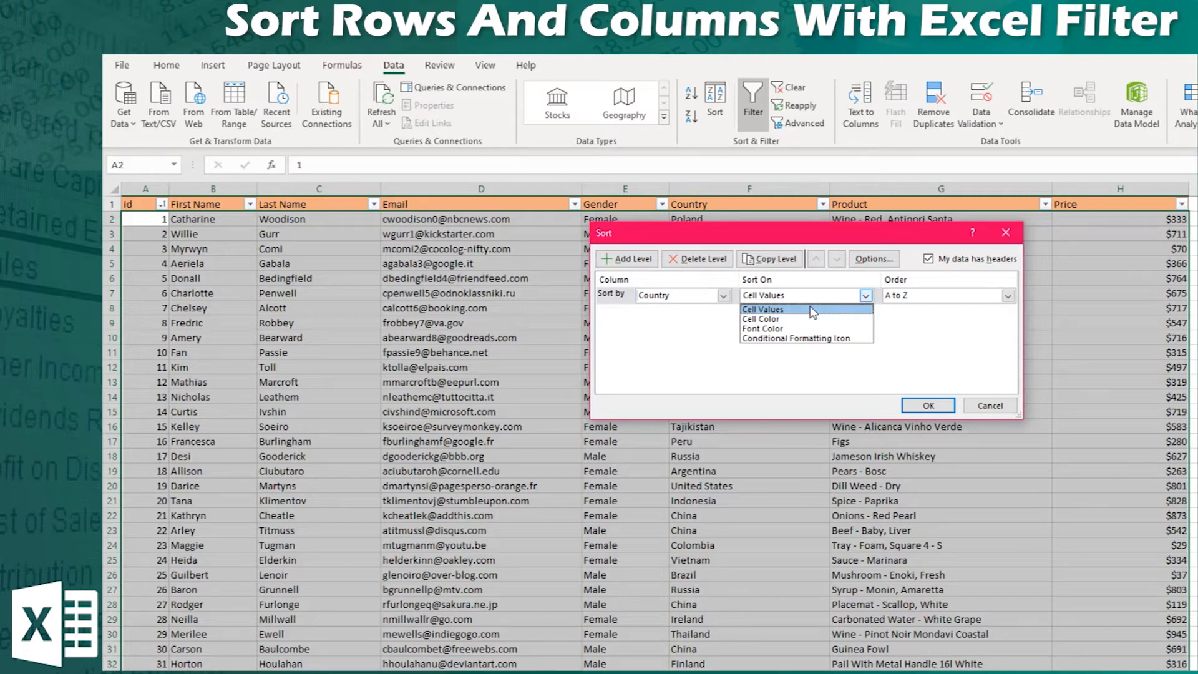
left_click(813, 312)
- Add a custom list with the entries China, Argentina and use it as the order of the Country sort level
left_click(1008, 296)
left_click(908, 329)
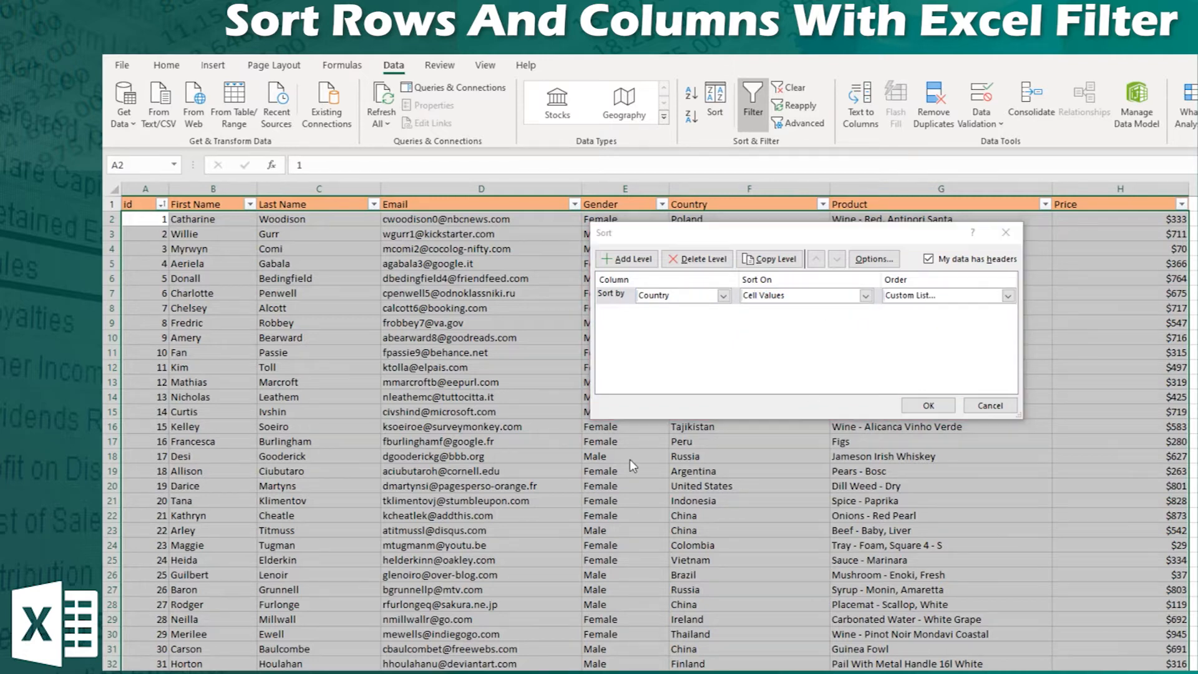
left_click(830, 252)
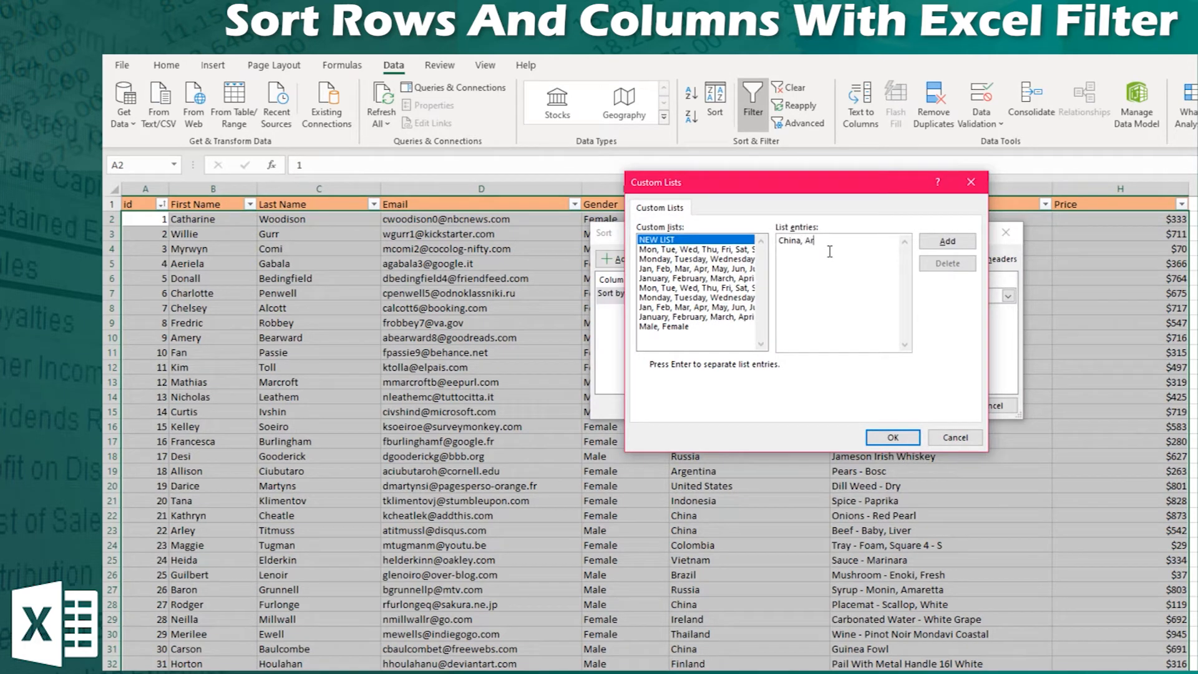
left_click(940, 247)
left_click(702, 337)
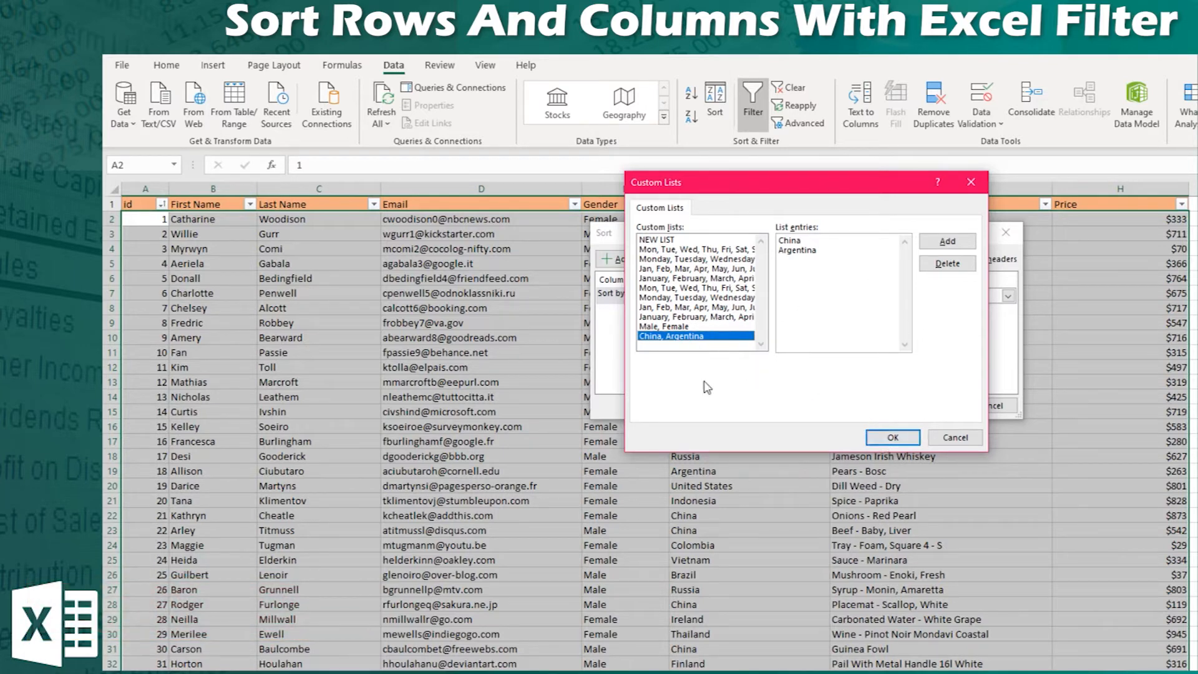
left_click(893, 437)
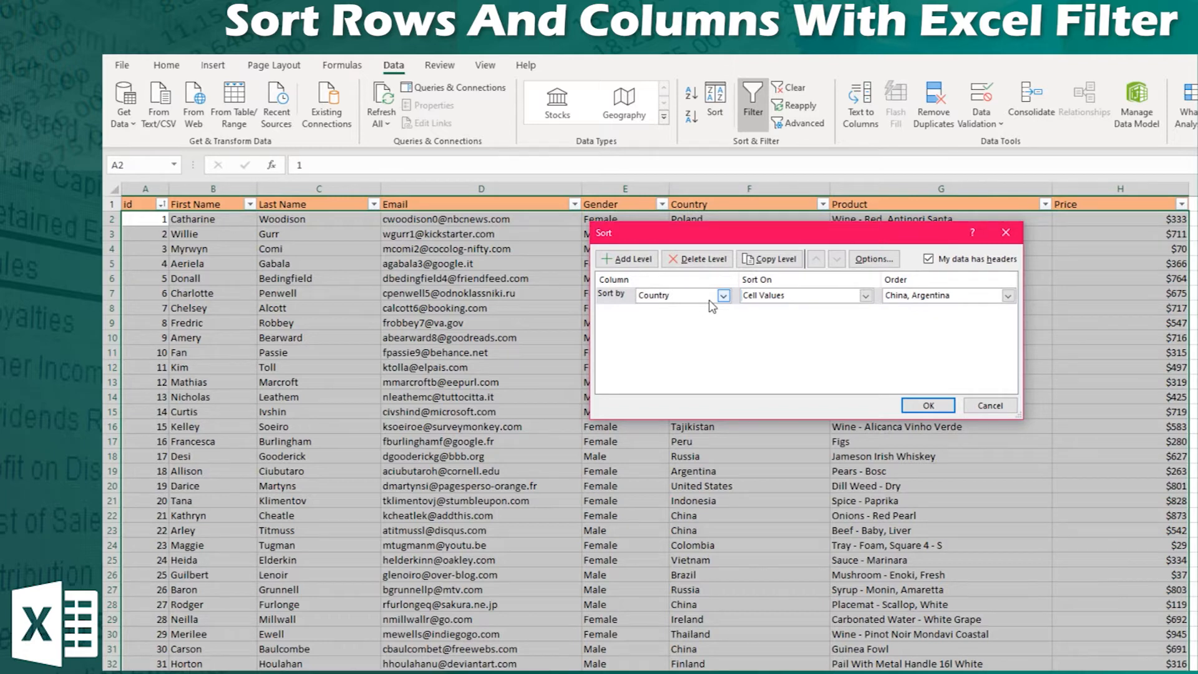
- Add a second level sorting by Price on Cell Values from Largest to Smallest, and apply the sort
left_click(627, 258)
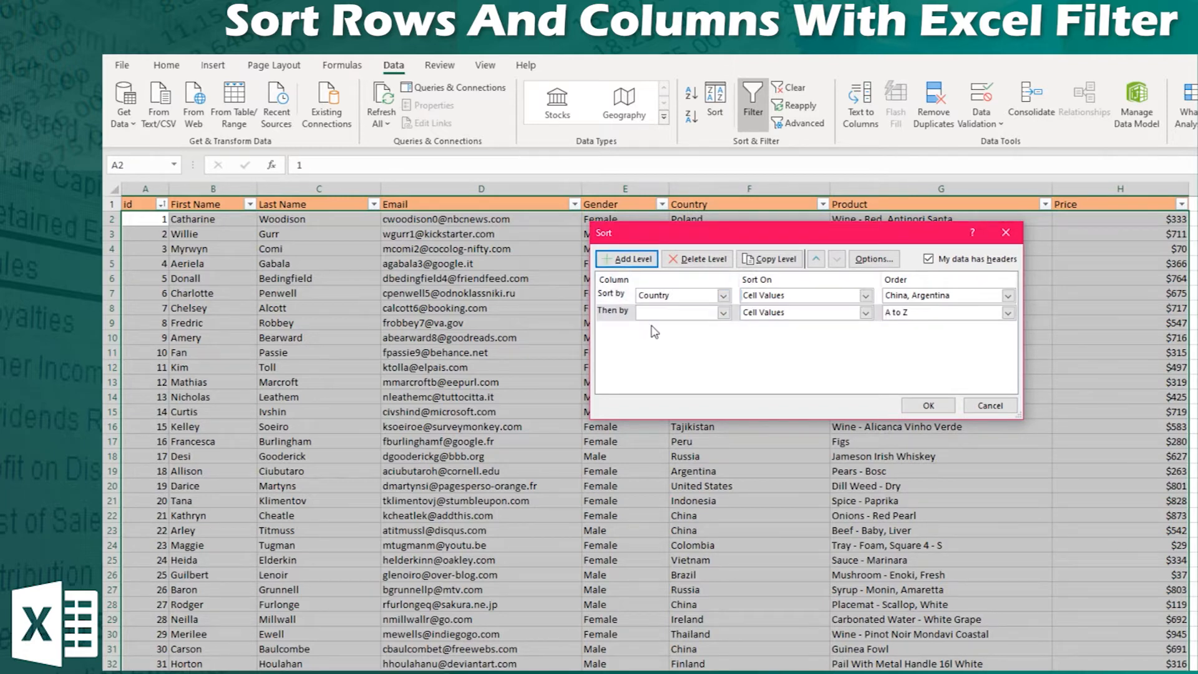
left_click(615, 294)
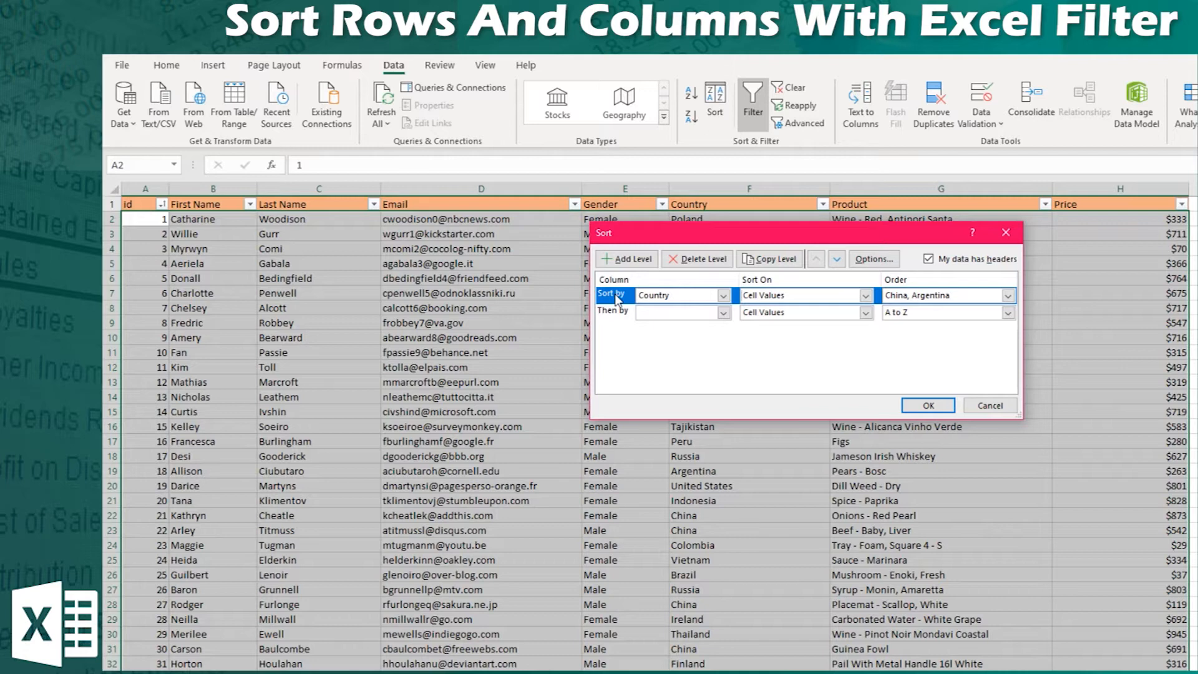
left_click(679, 313)
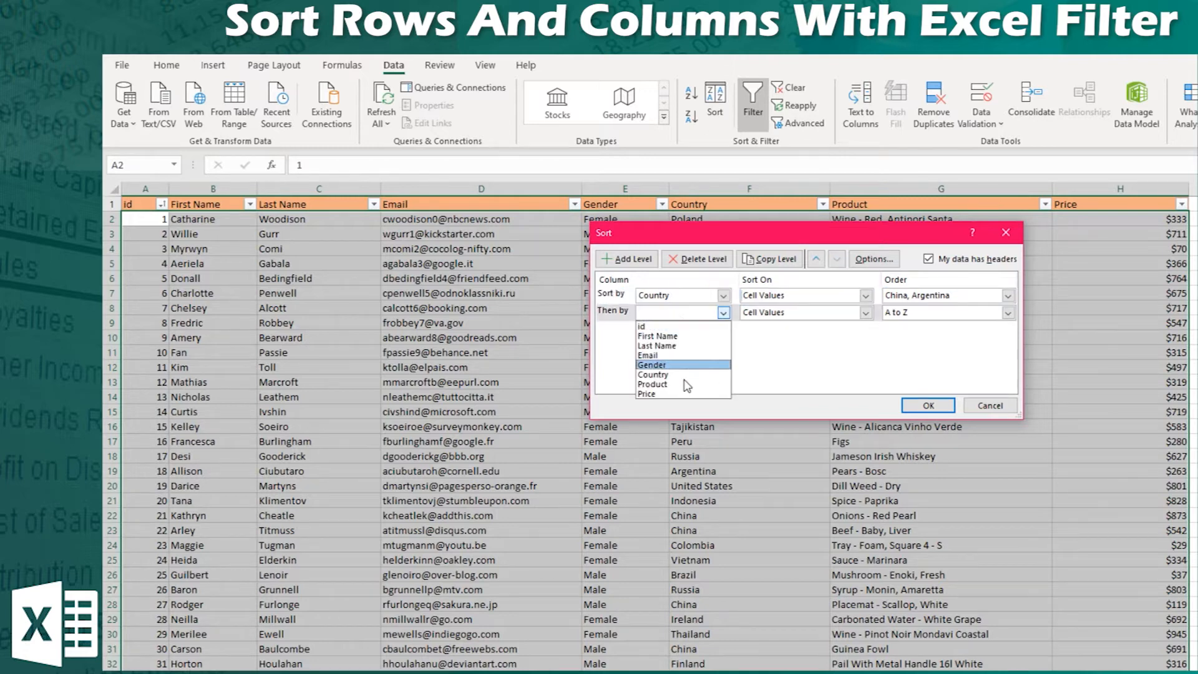
left_click(646, 394)
left_click(849, 313)
left_click(926, 313)
left_click(926, 312)
left_click(917, 335)
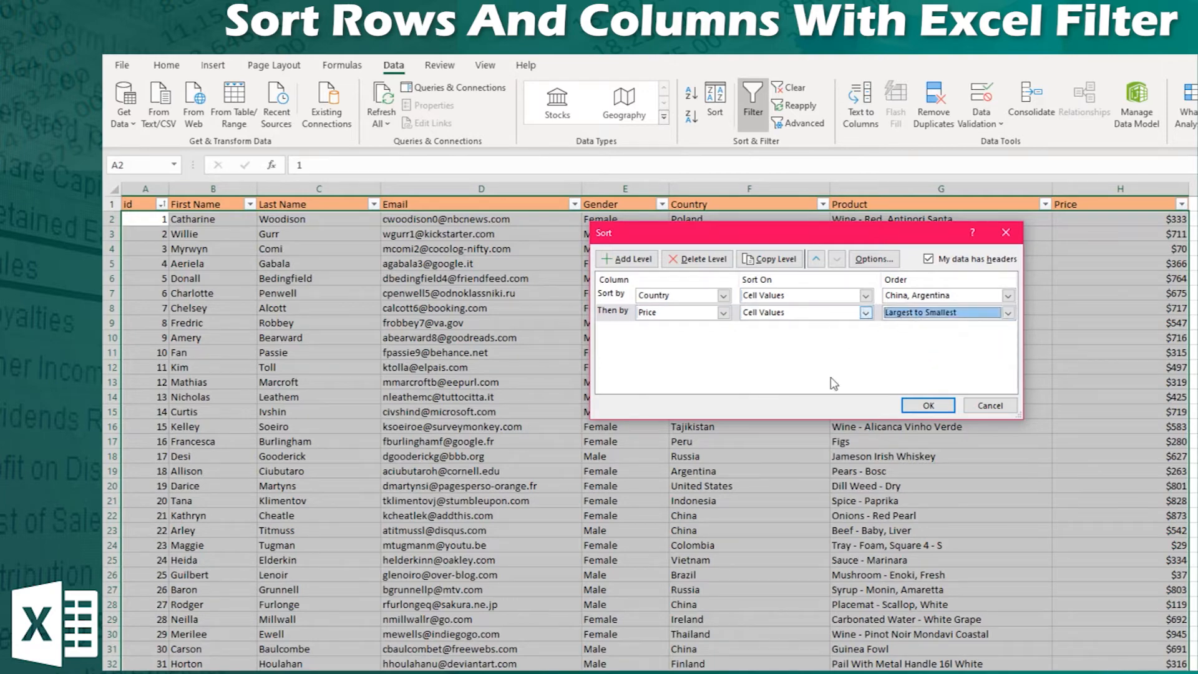
left_click(929, 406)
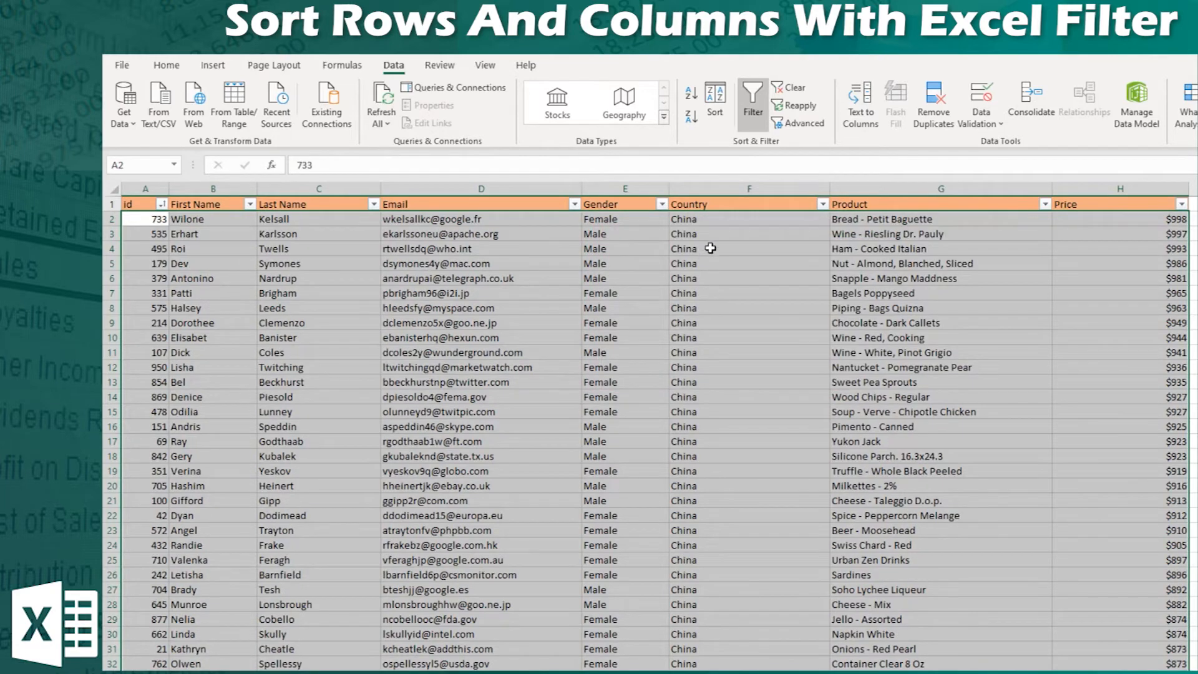
- Examine the Country and Price order where the China rows end, through the Argentina rows, to the first Afghanistan rows
left_click(713, 223)
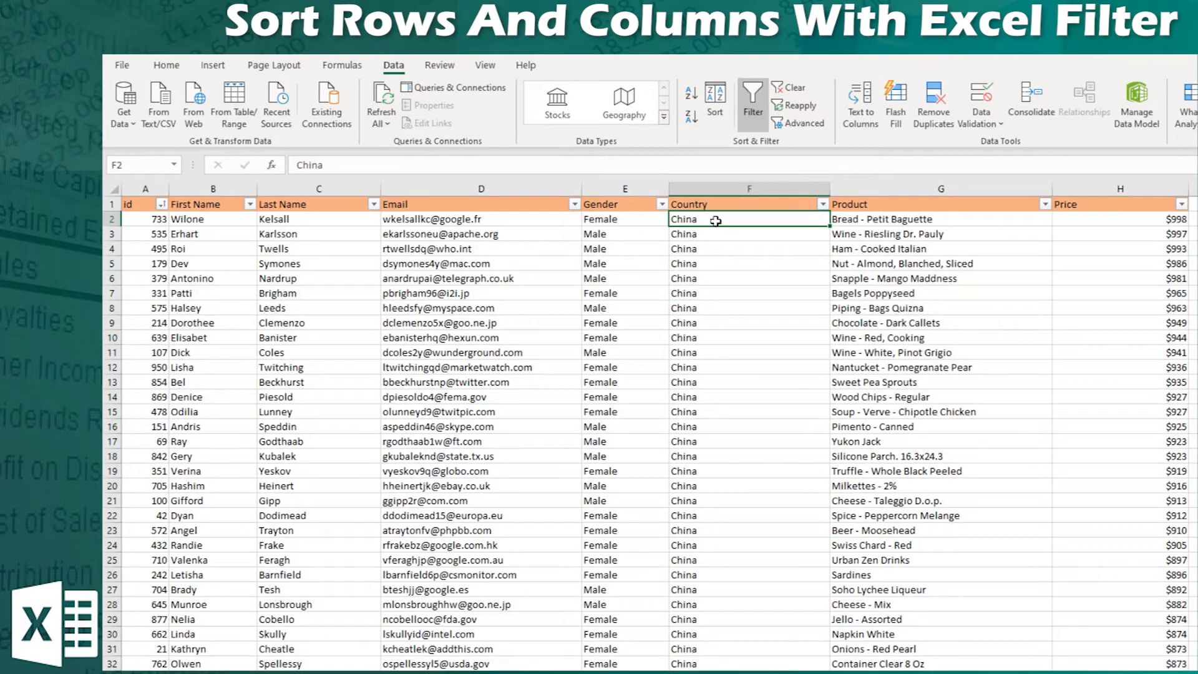
scroll(1161, 297, "down", 5)
scroll(1161, 297, "down", 20)
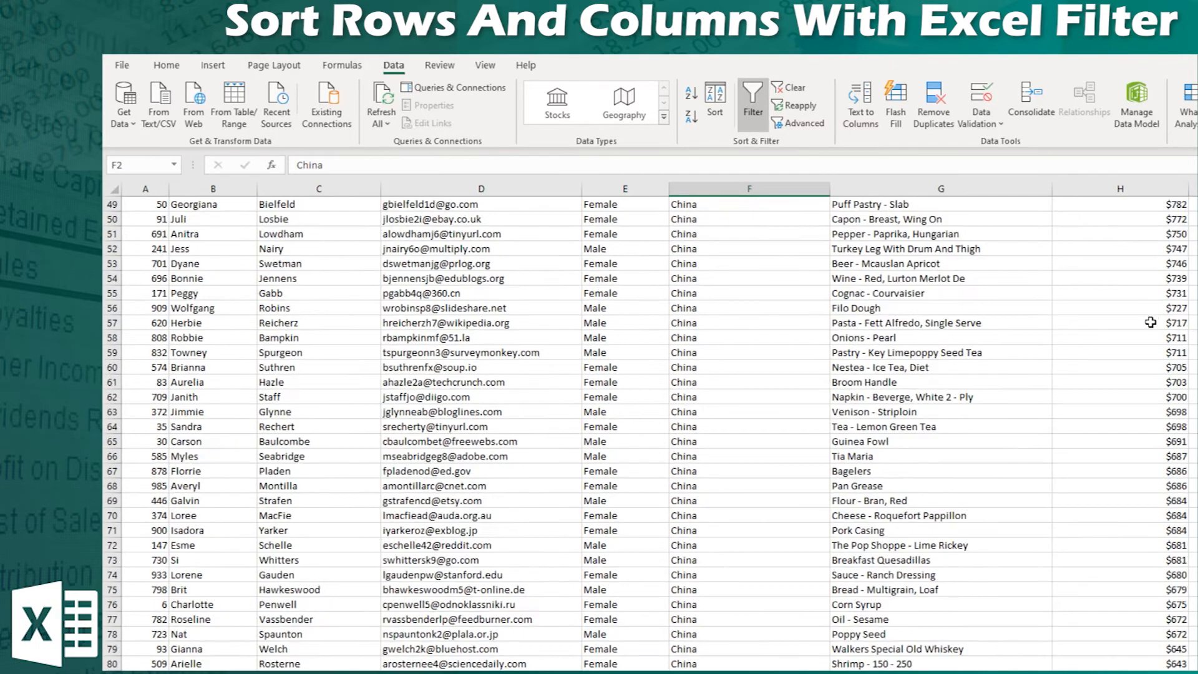
scroll(724, 473, "down", 17)
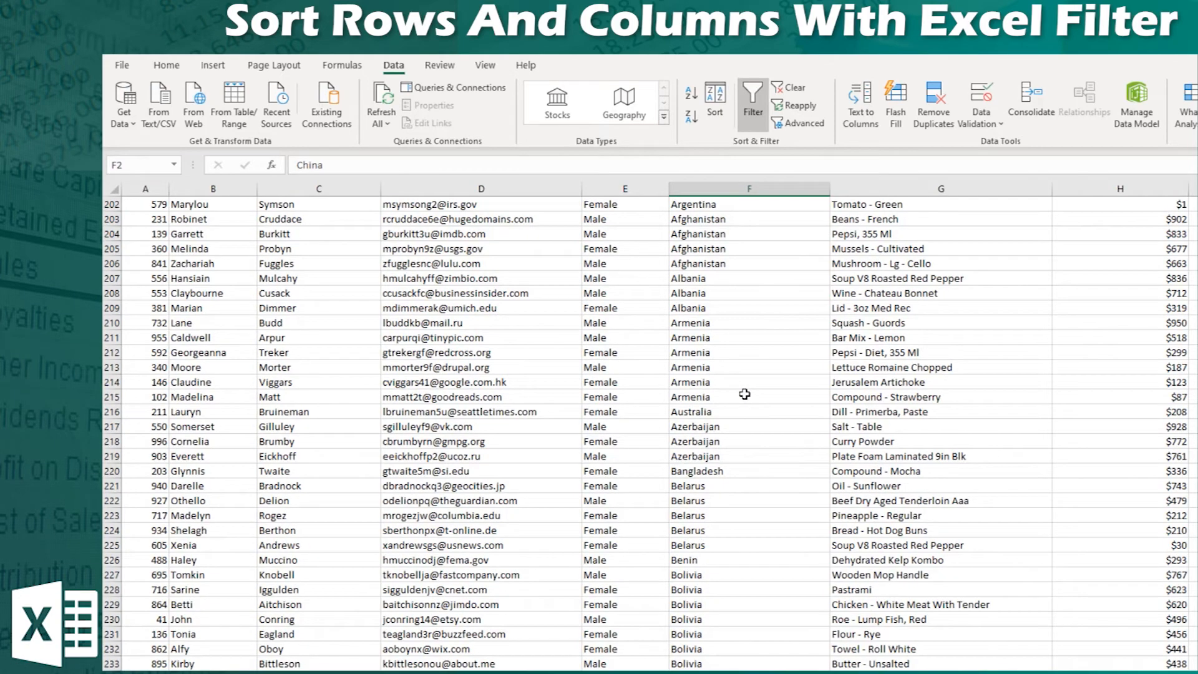
scroll(811, 389, "up", 19)
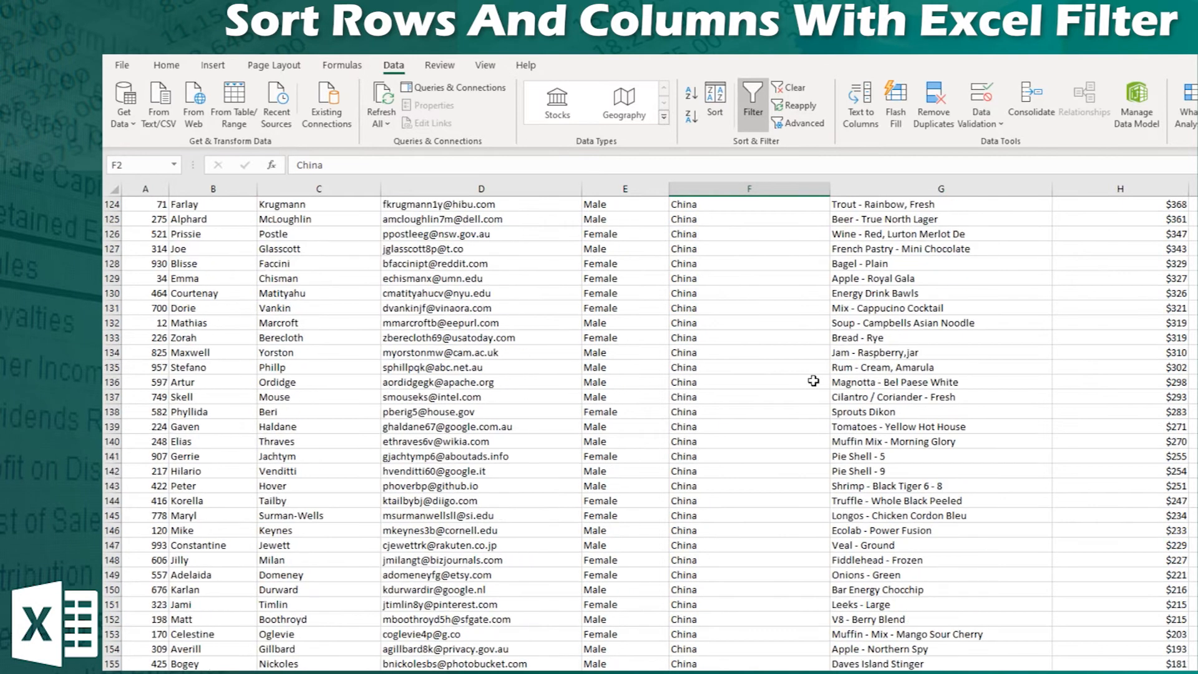
scroll(811, 388, "down", 16)
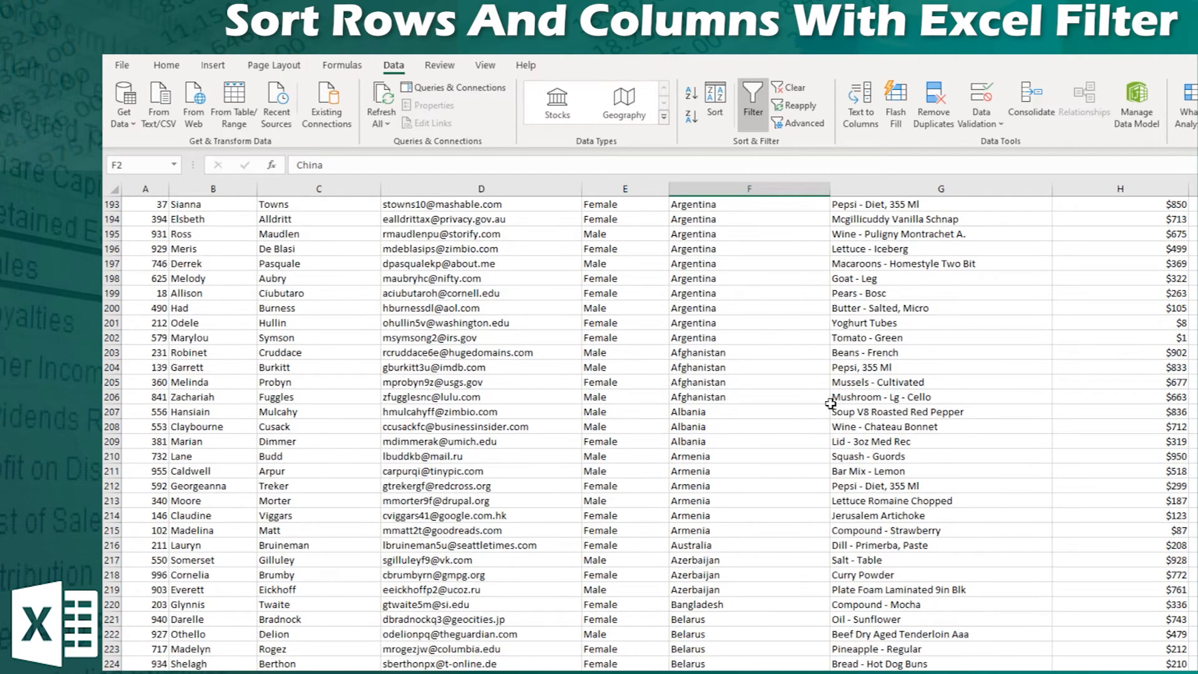
scroll(824, 404, "up", 6)
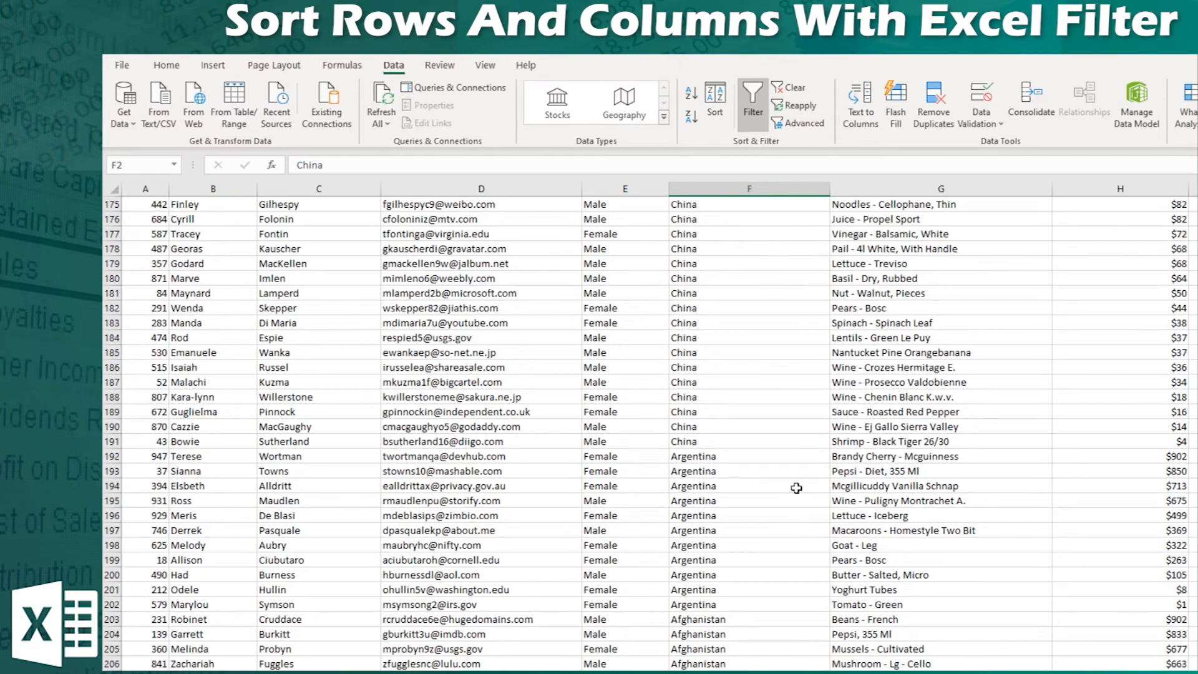
scroll(796, 488, "down", 1)
scroll(739, 399, "down", 2)
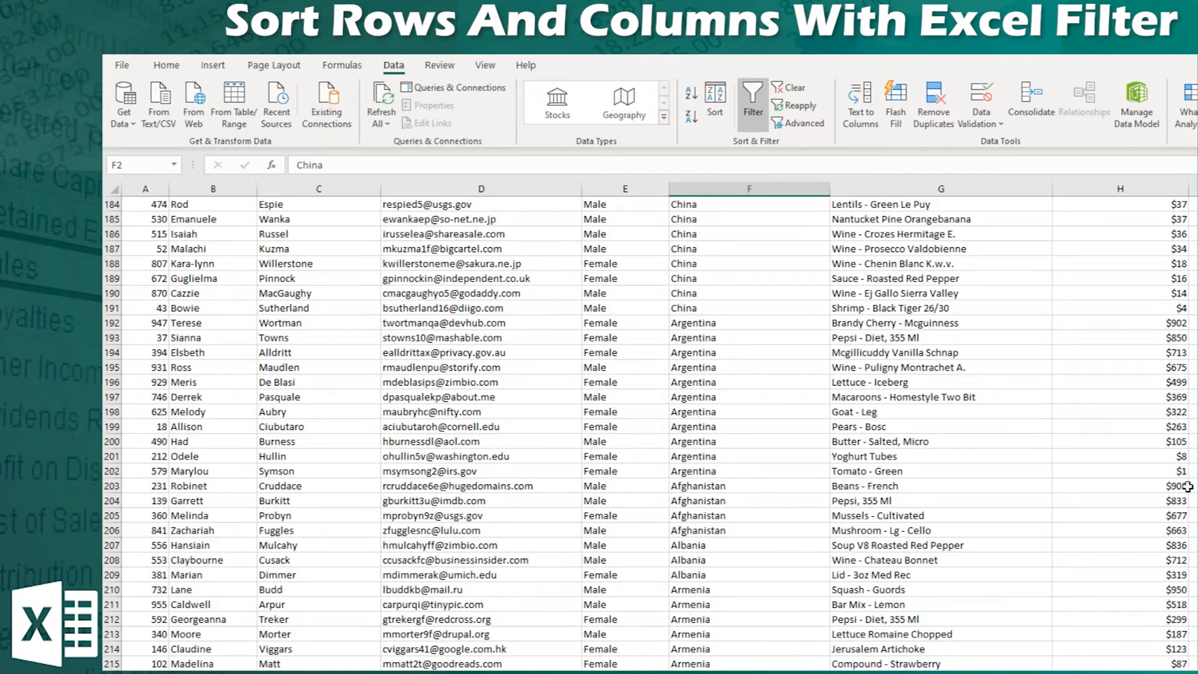
left_click(703, 472)
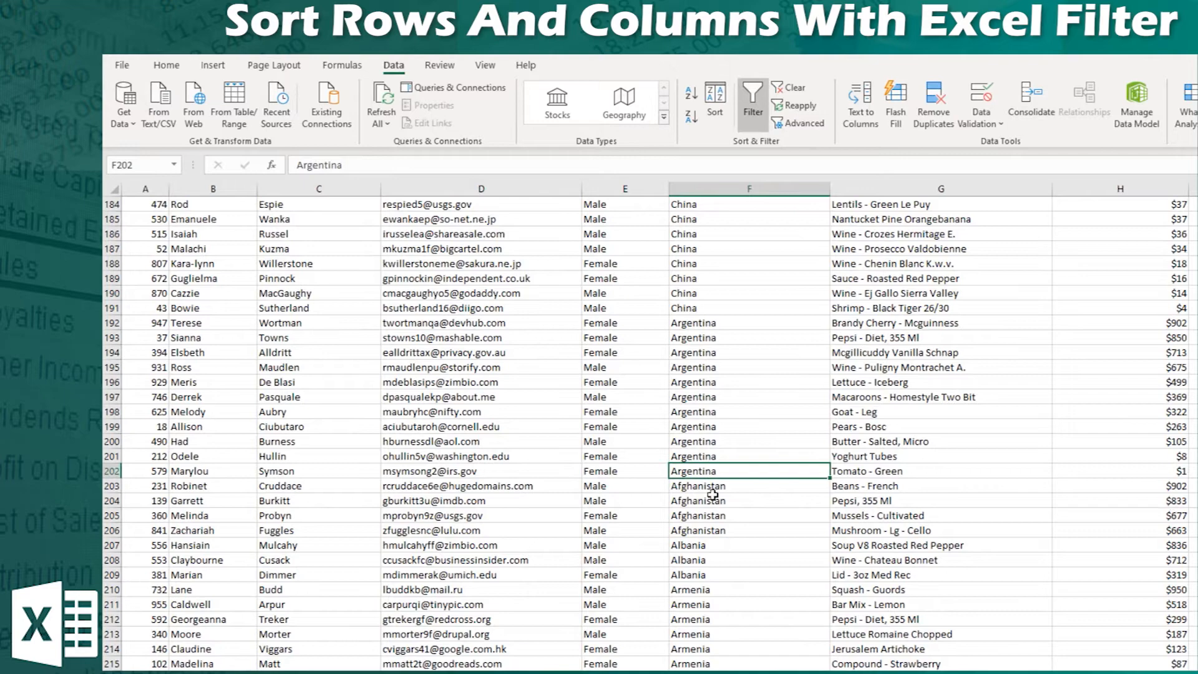
- Examine the remaining countries down to the last row, checking the descending prices within the Ukraine and United States groups
left_click(731, 490)
key("ctrl+Down")
scroll(733, 493, "up", 20)
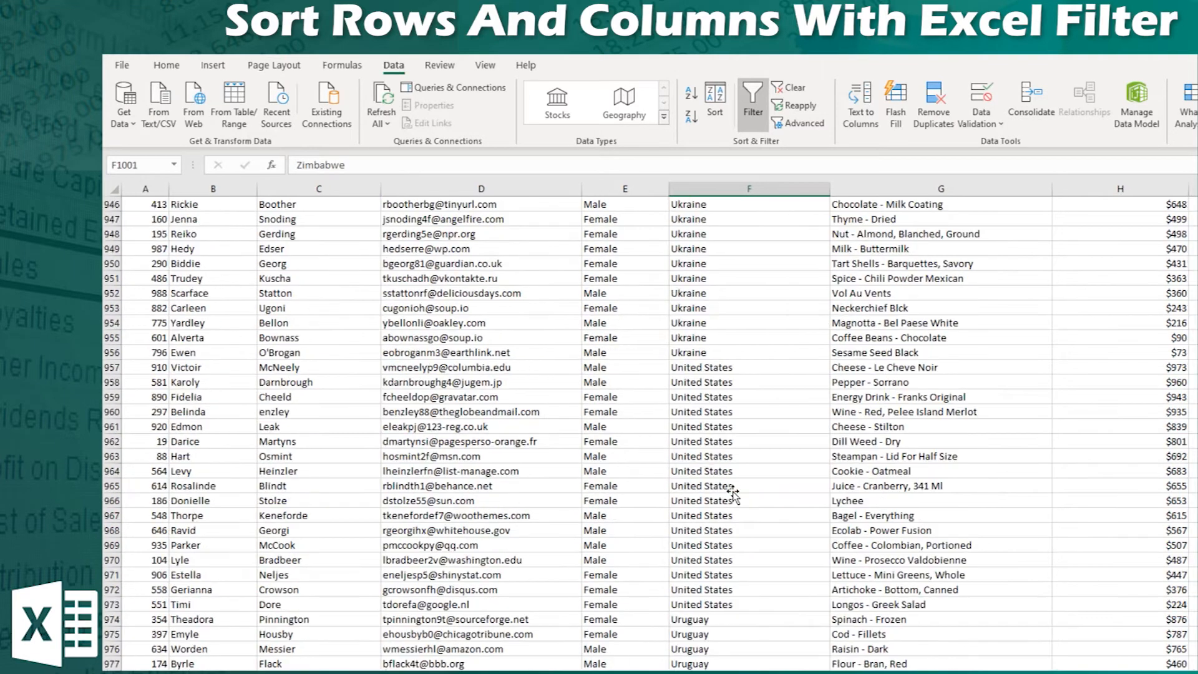
scroll(733, 493, "up", 1)
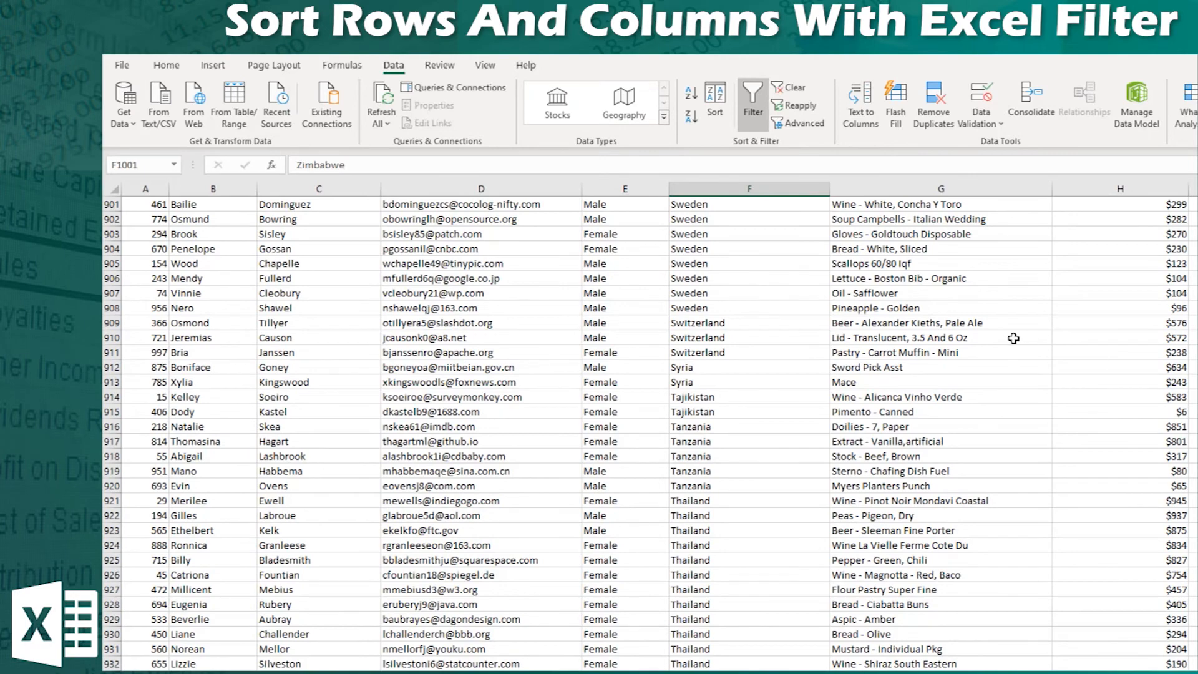
scroll(1014, 339, "down", 15)
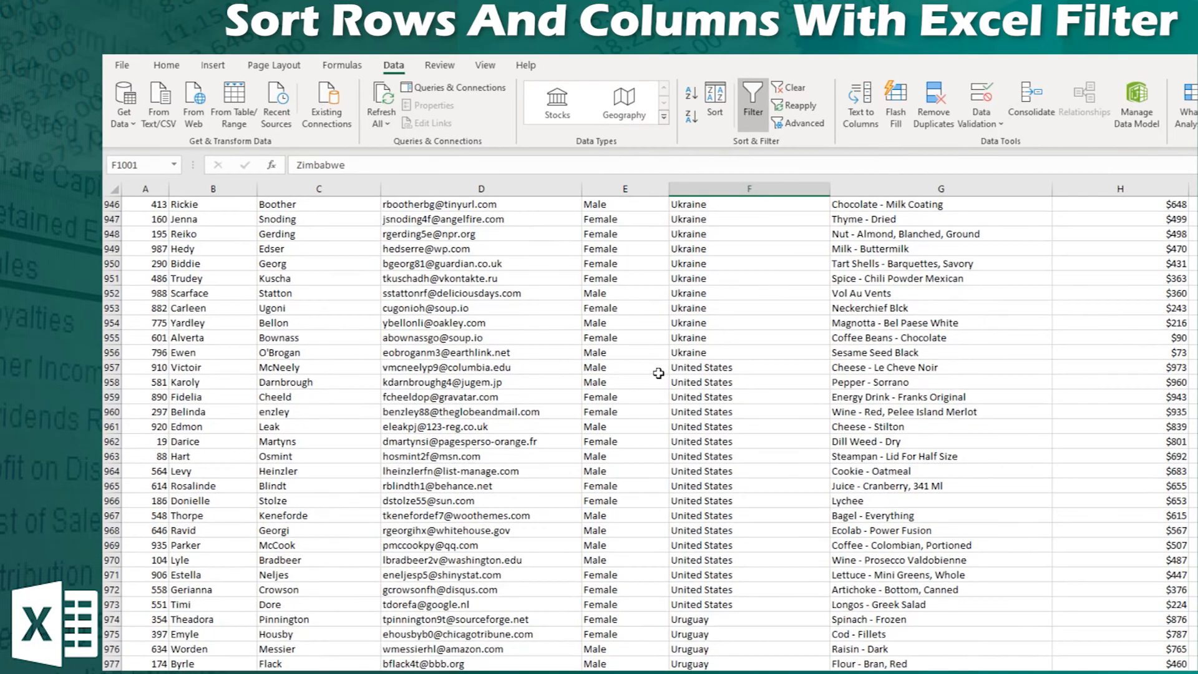
left_click(1168, 383)
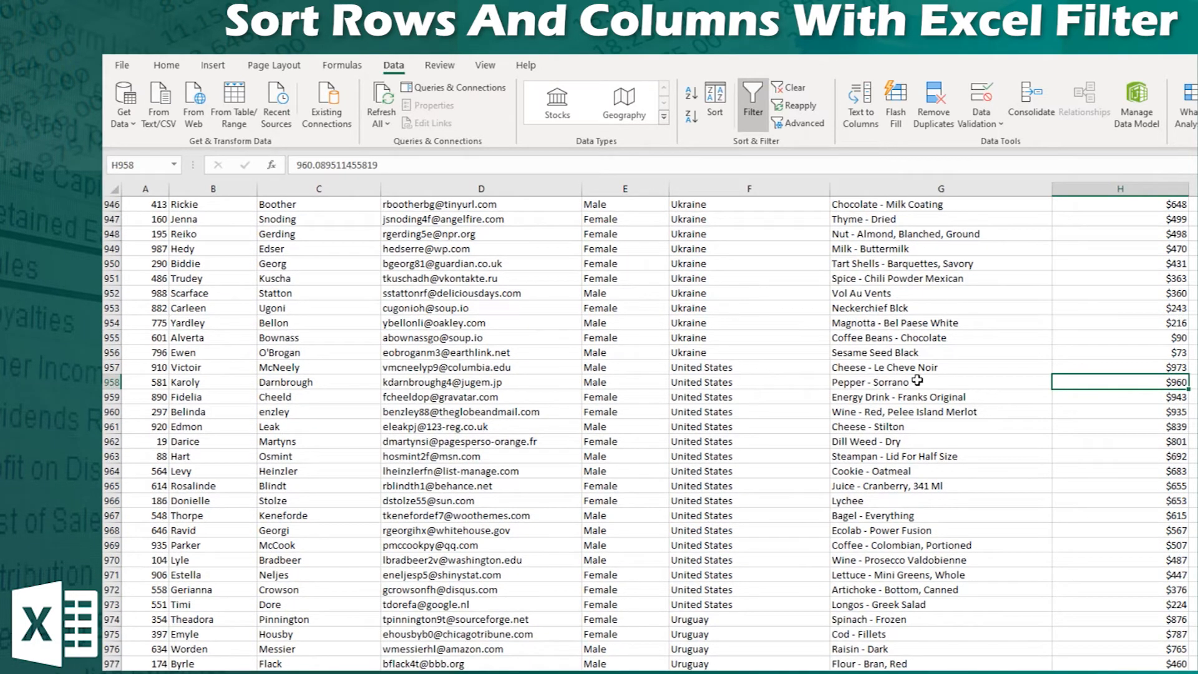
left_click(1102, 368)
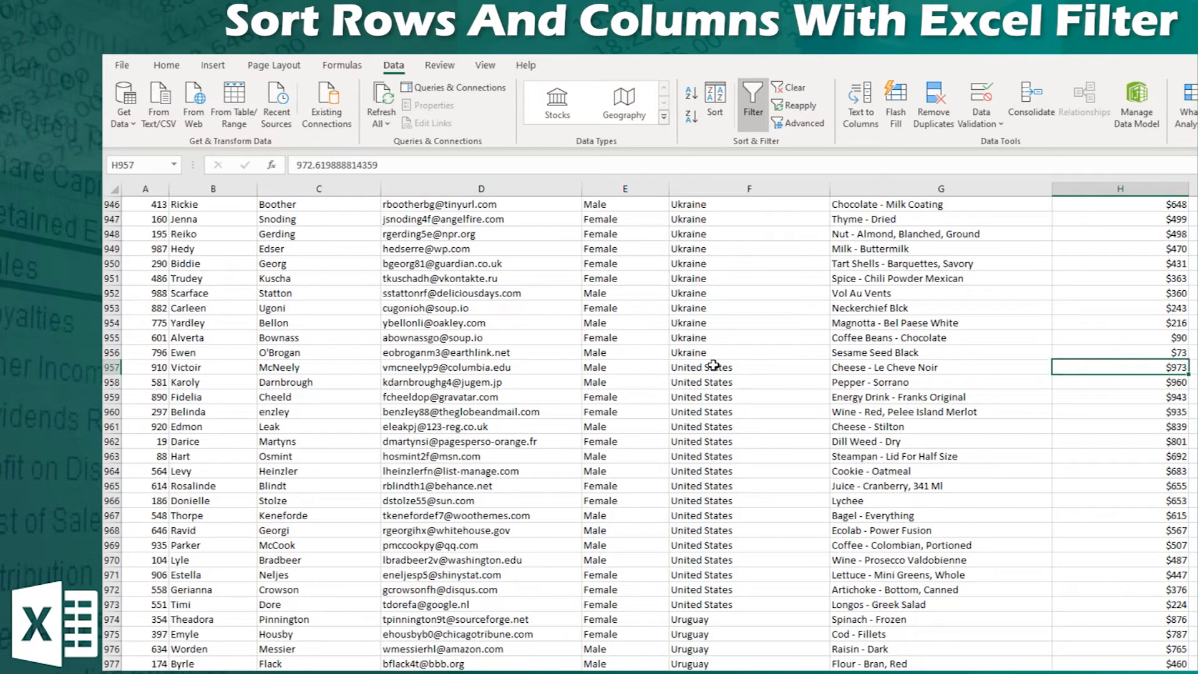
left_click_drag(1177, 365, 1179, 454)
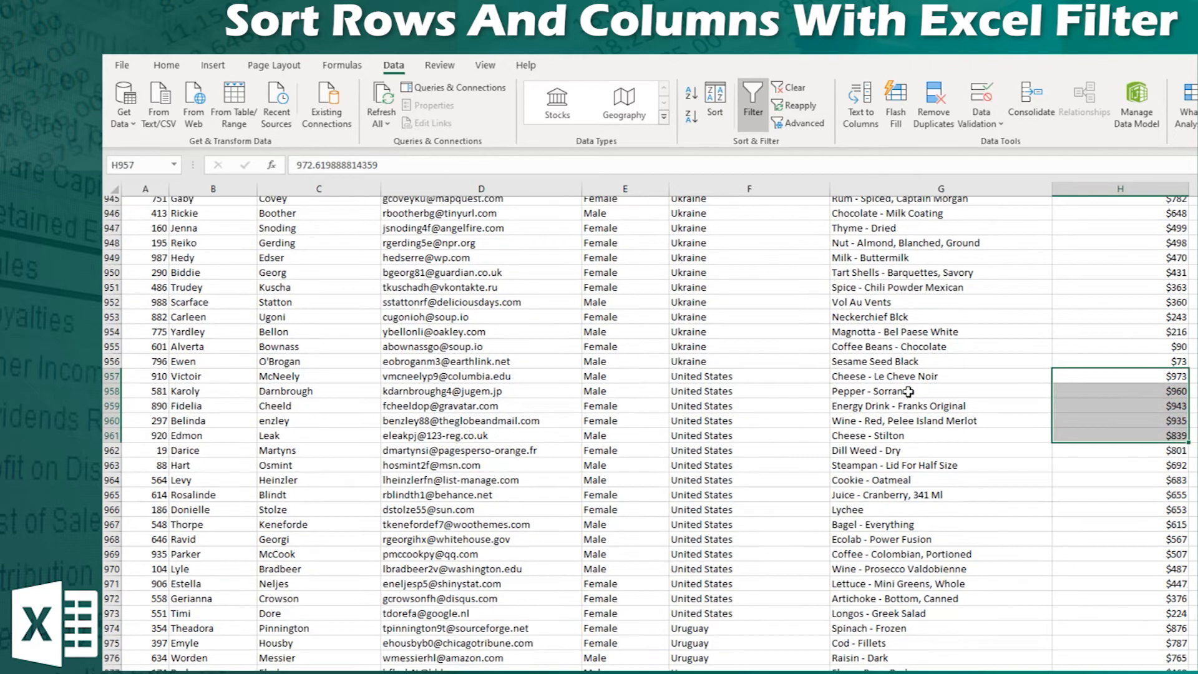
scroll(749, 362, "up", 6)
left_click(737, 377)
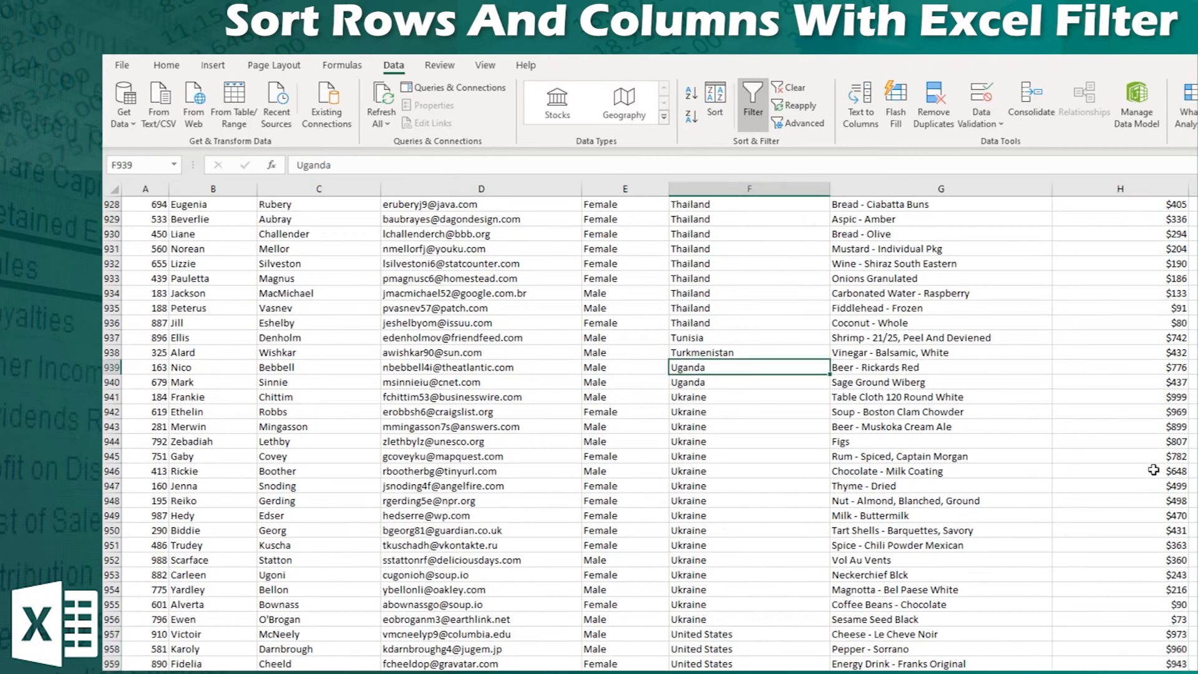
scroll(643, 345, "up", 18)
scroll(643, 346, "up", 5)
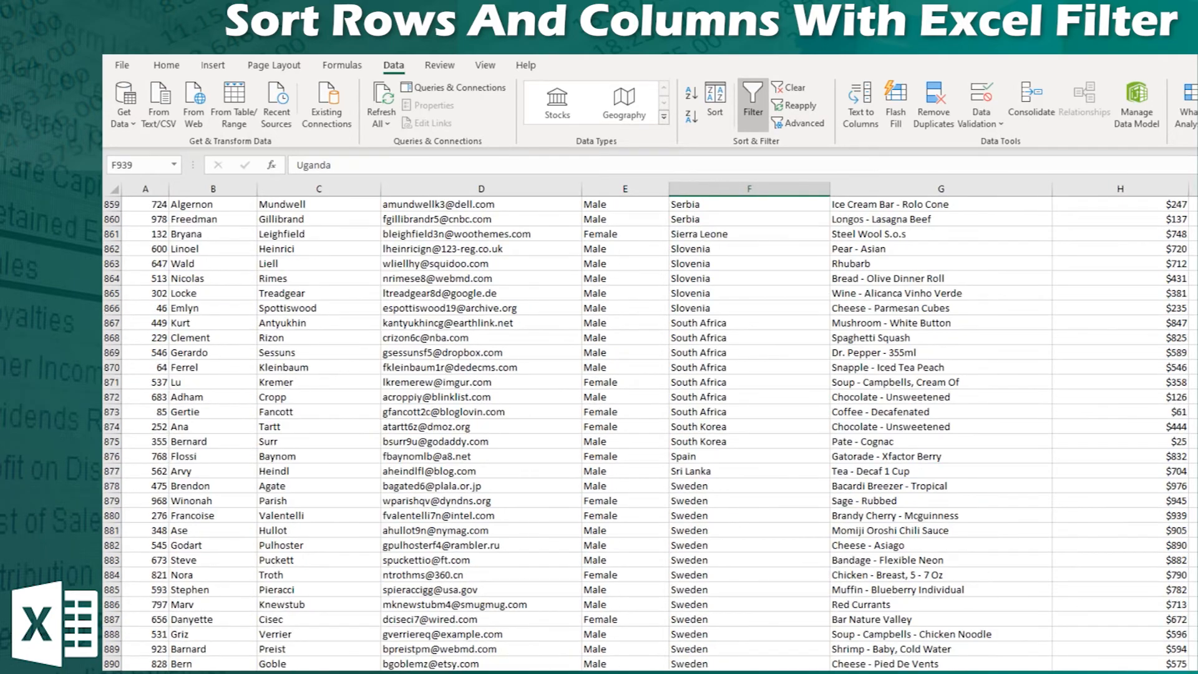
scroll(752, 409, "up", 15)
- Undo the custom sort by Country and Price
middle_click(615, 393)
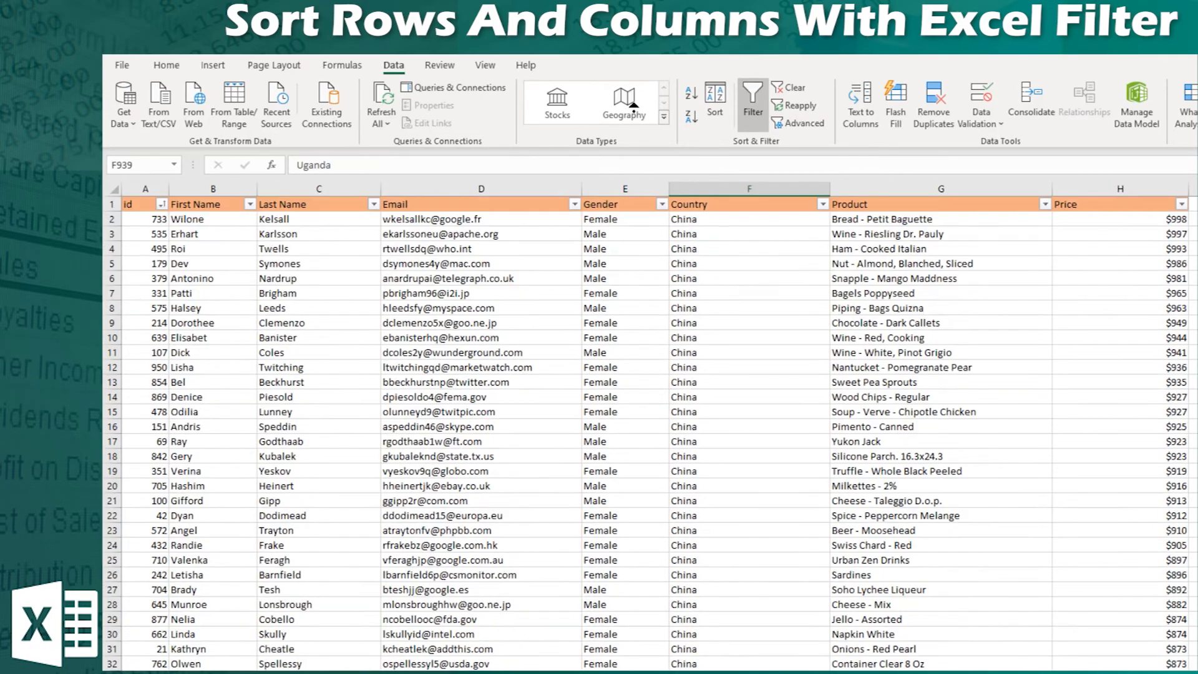
middle_click(628, 272)
scroll(759, 469, "down", 6)
scroll(749, 406, "up", 6)
key("ctrl+z")
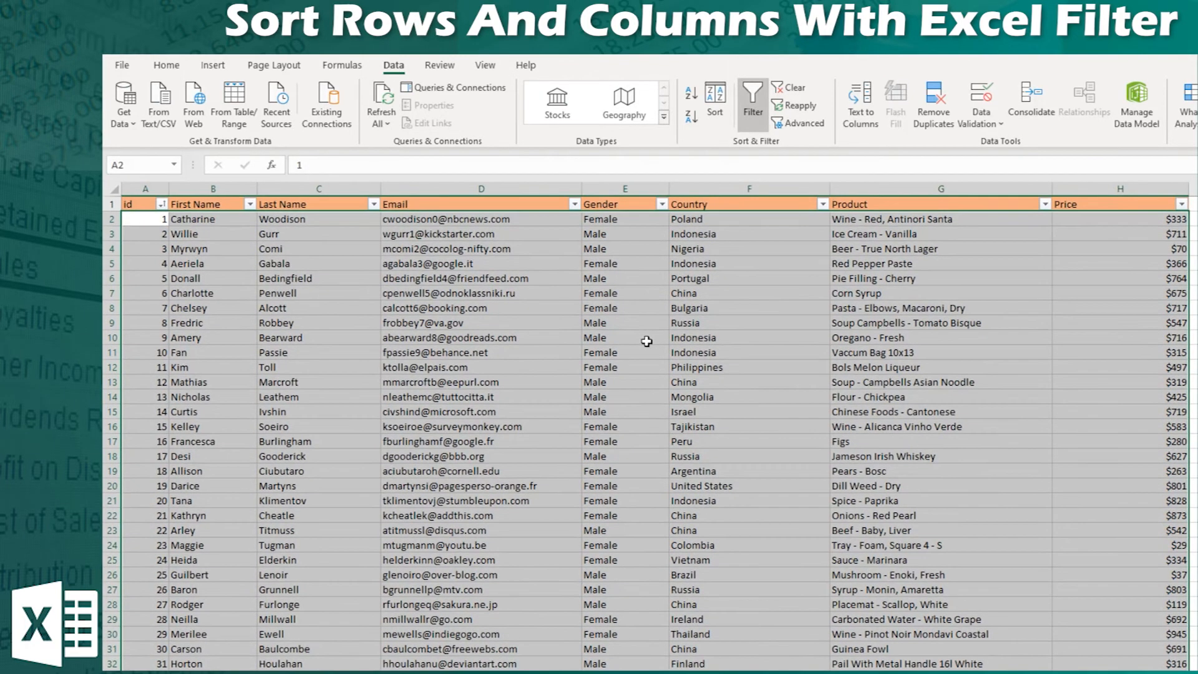
left_click(759, 369)
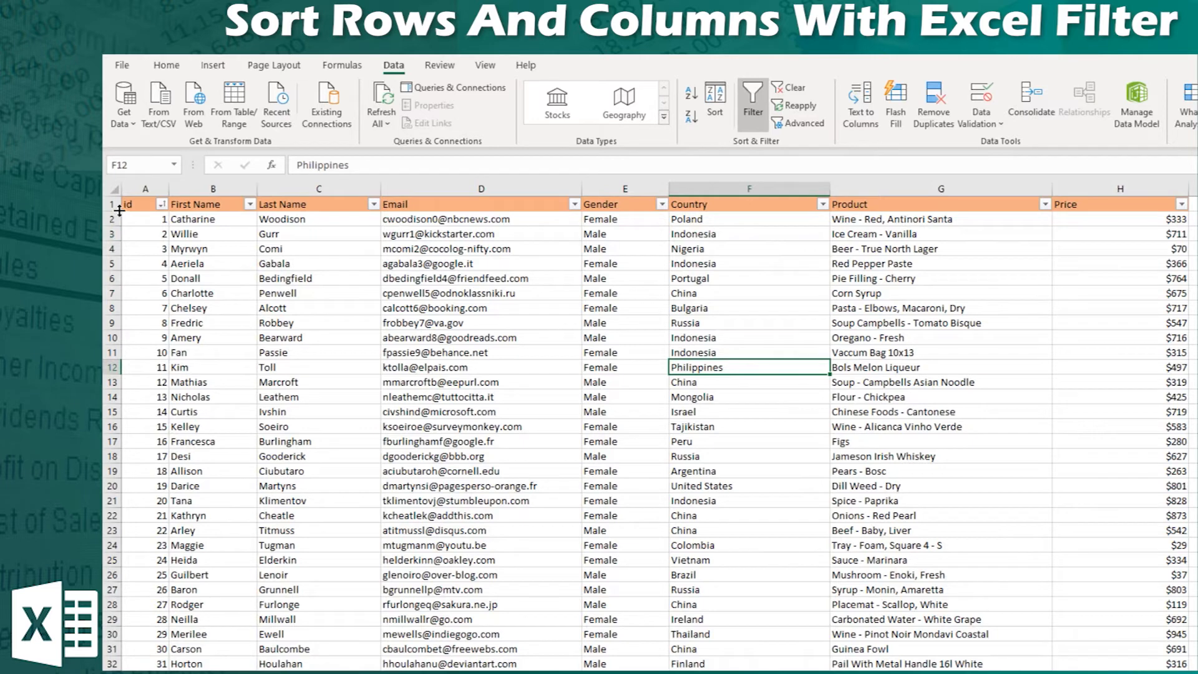
left_click(1117, 211)
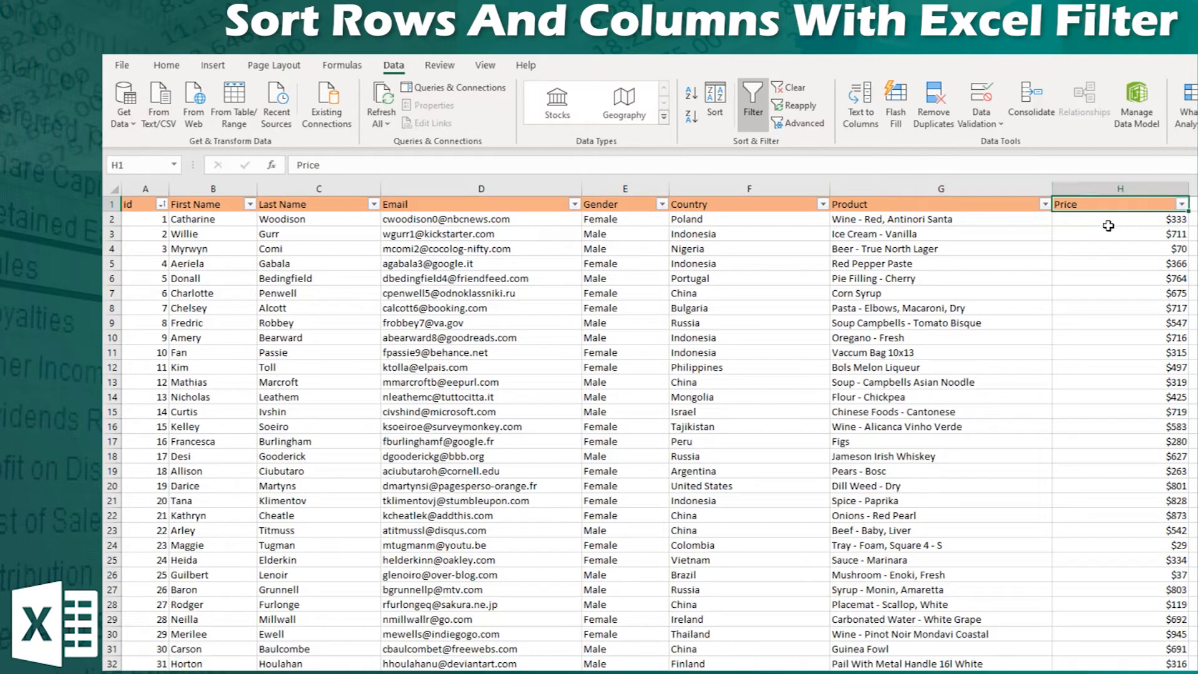
key("Down")
key("Down")
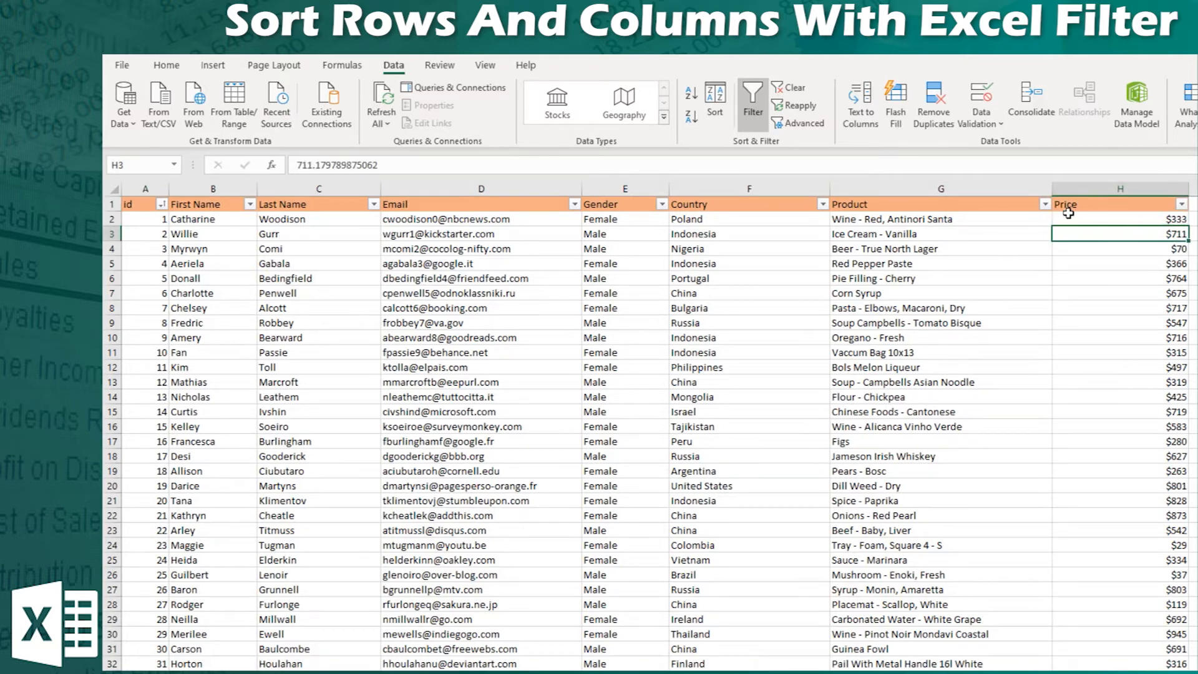
left_click(1111, 208)
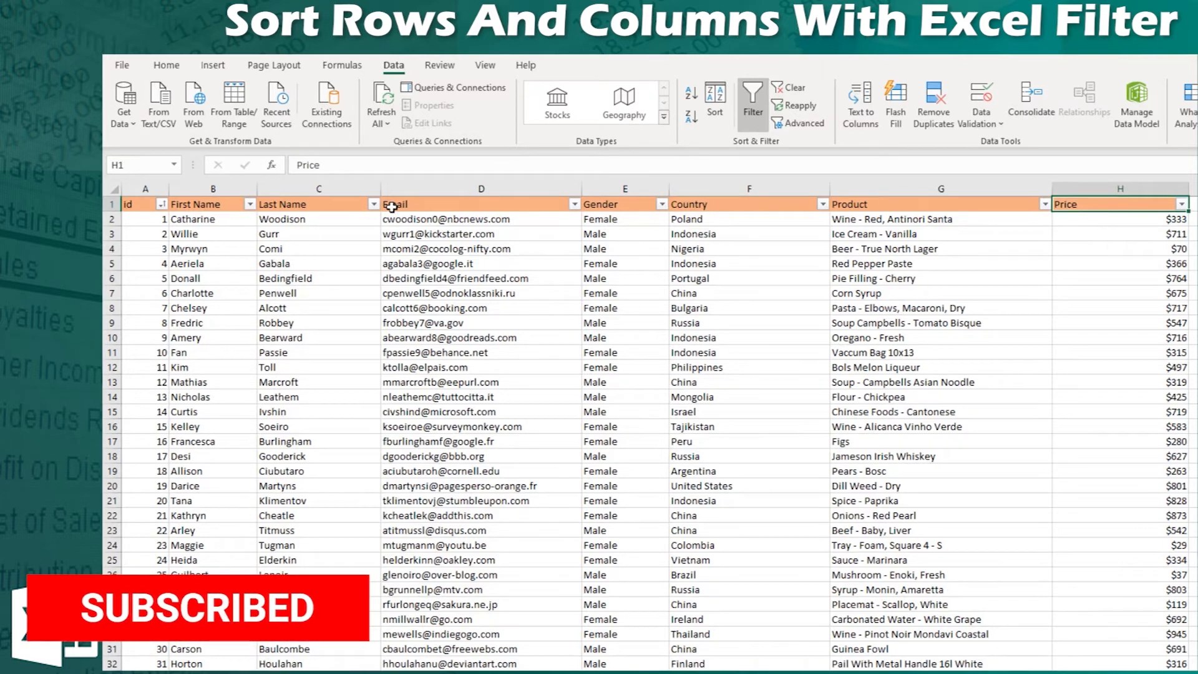
left_click(622, 204)
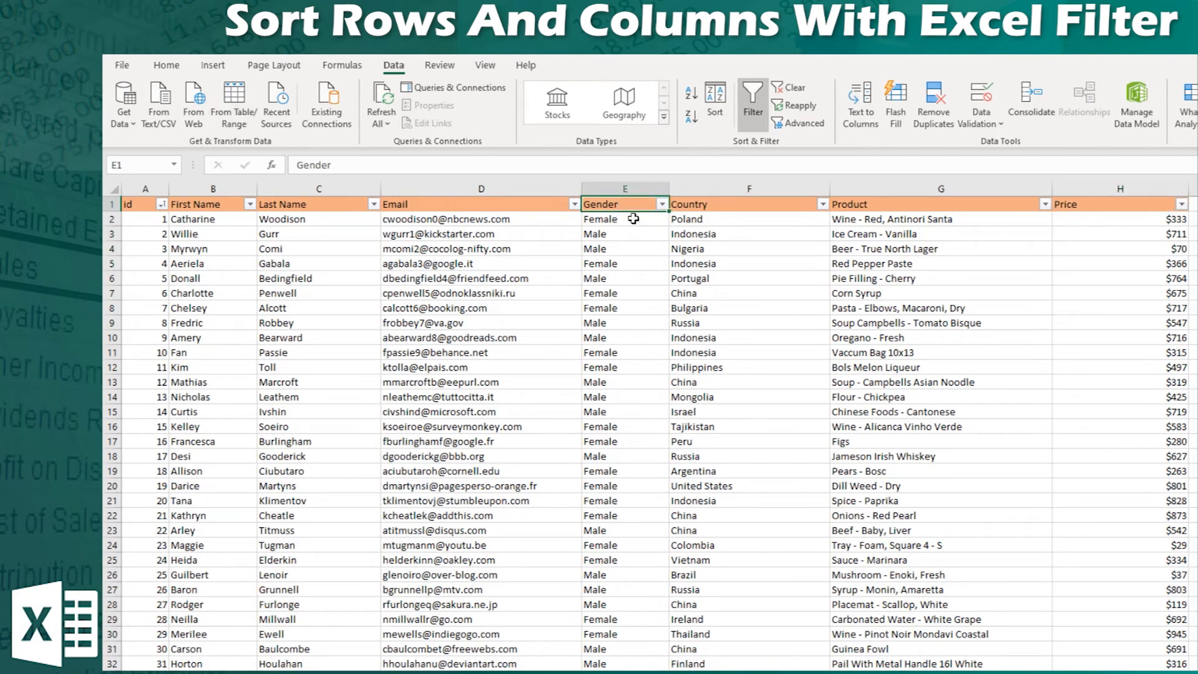
left_click(219, 70)
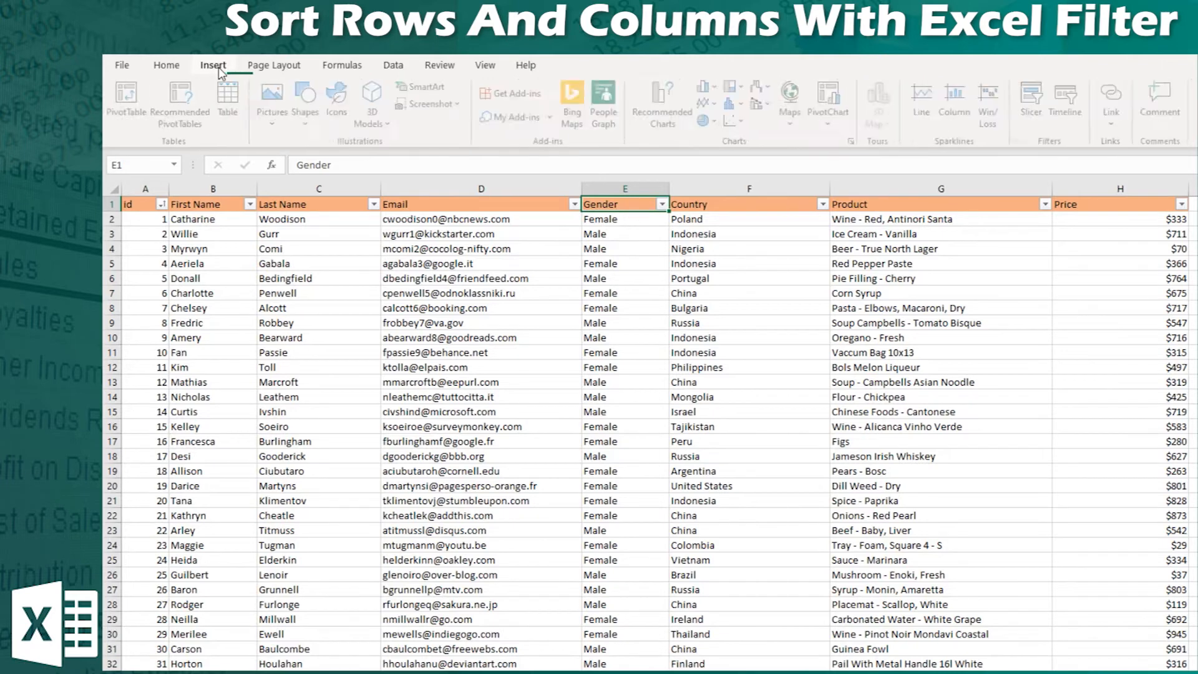
left_click(167, 65)
left_click(353, 125)
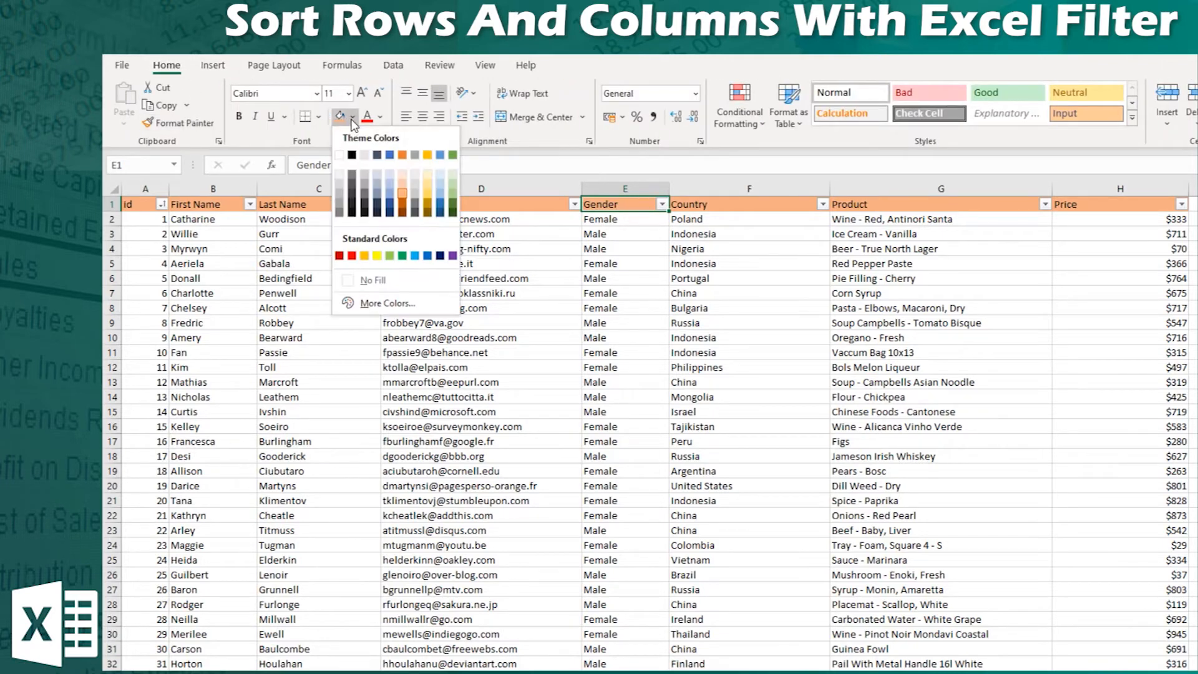
left_click(782, 309)
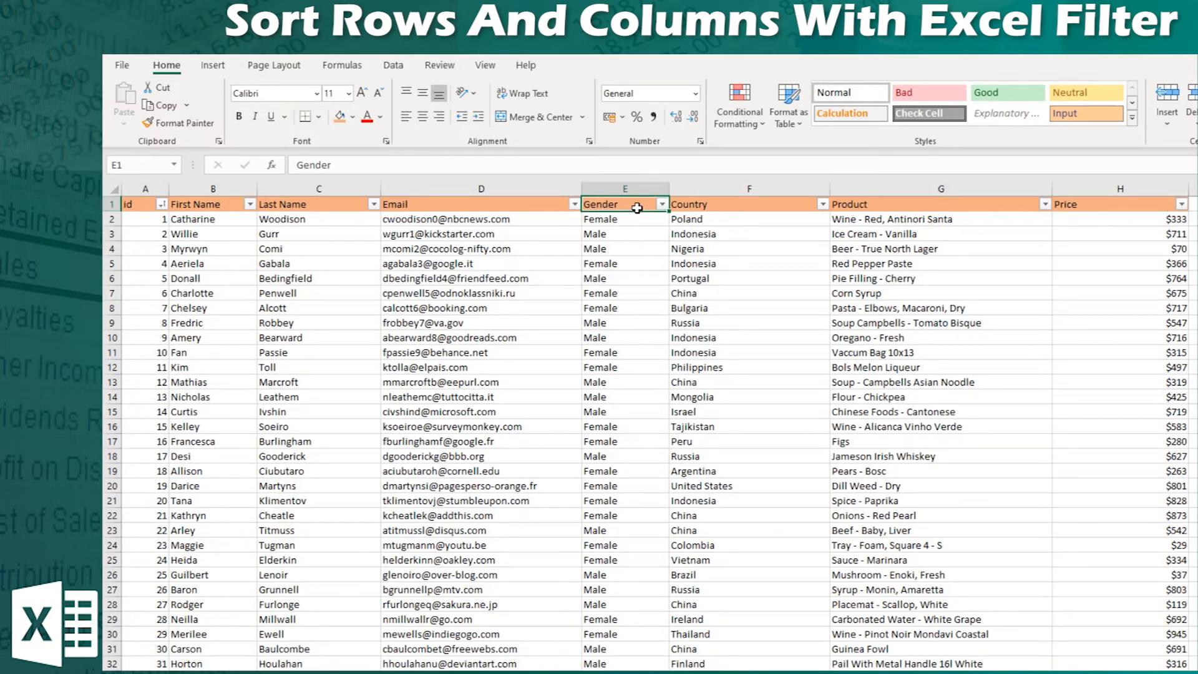
- Fill the Gender header cell with light green so it differs from the other headers
left_click(352, 116)
left_click(449, 196)
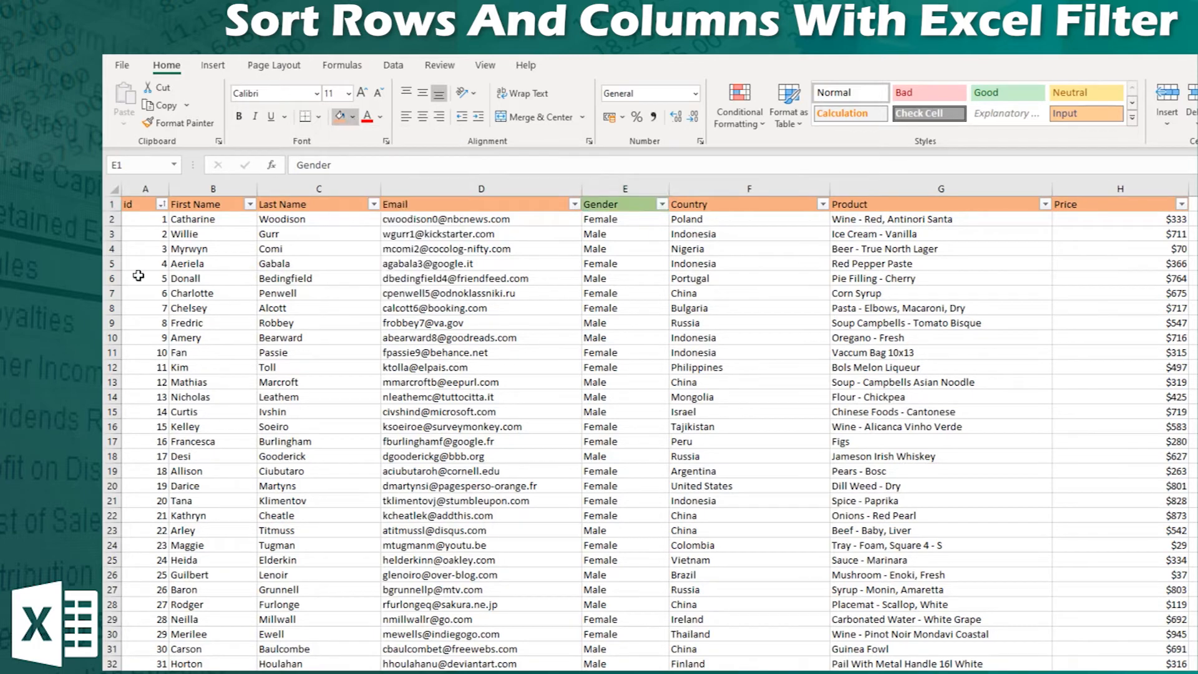
left_click(633, 325)
left_click(652, 208)
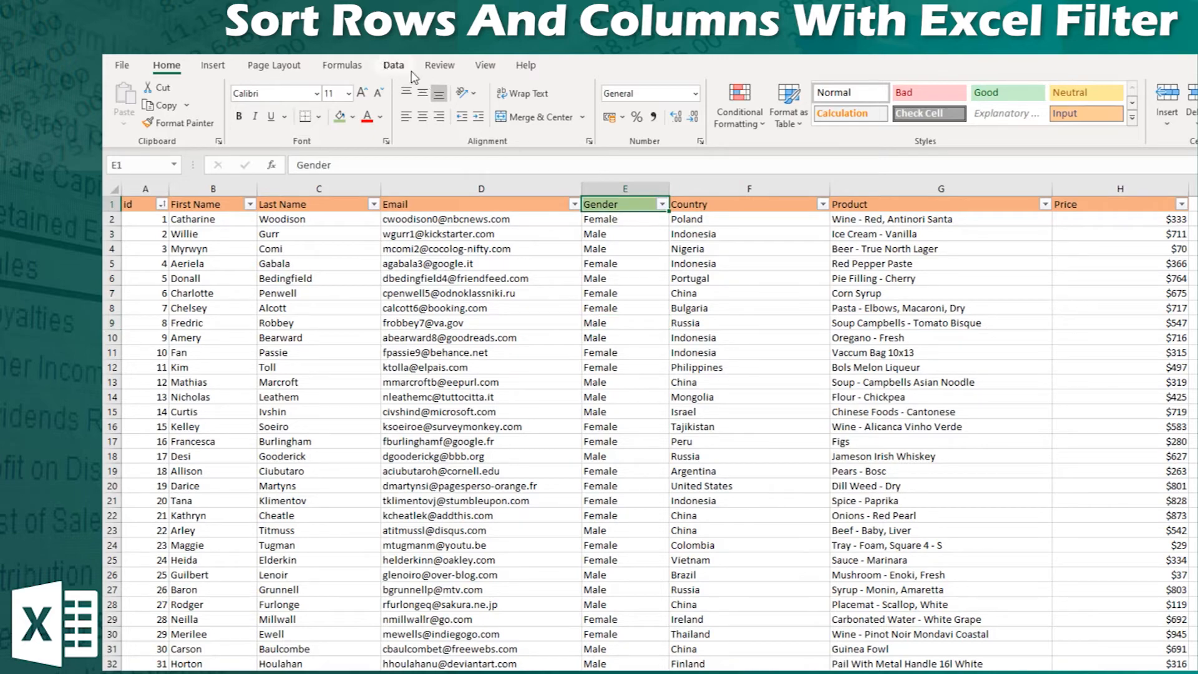
left_click(392, 65)
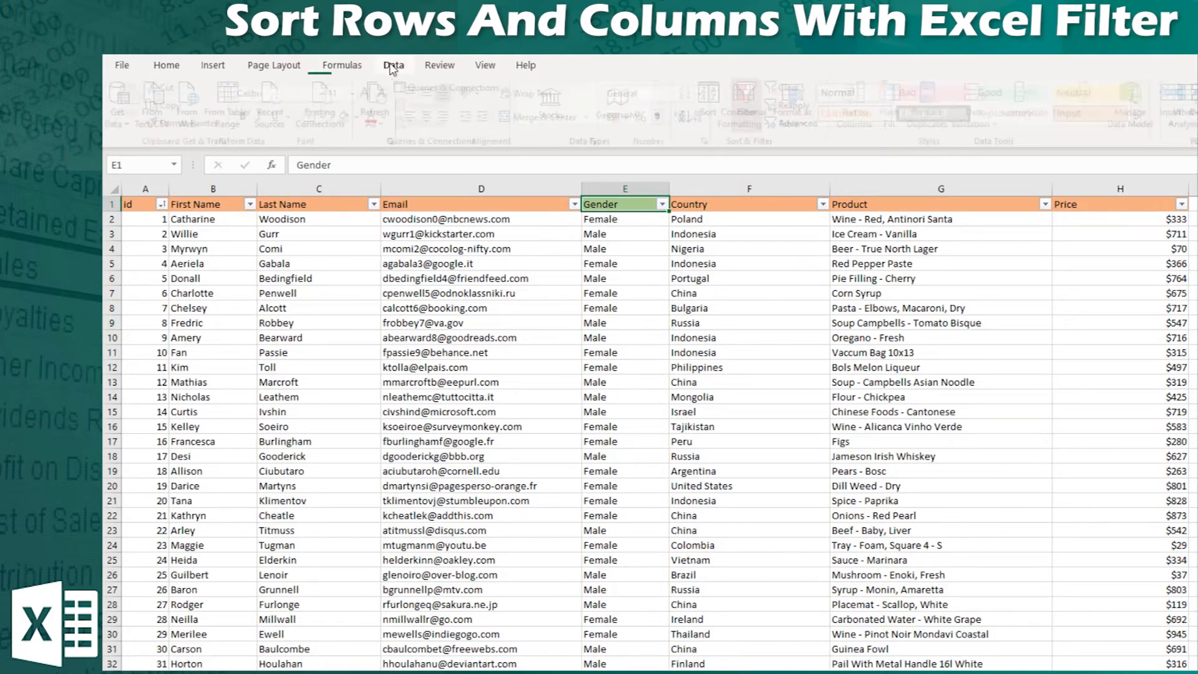
left_click(714, 110)
left_click(991, 405)
left_click(715, 107)
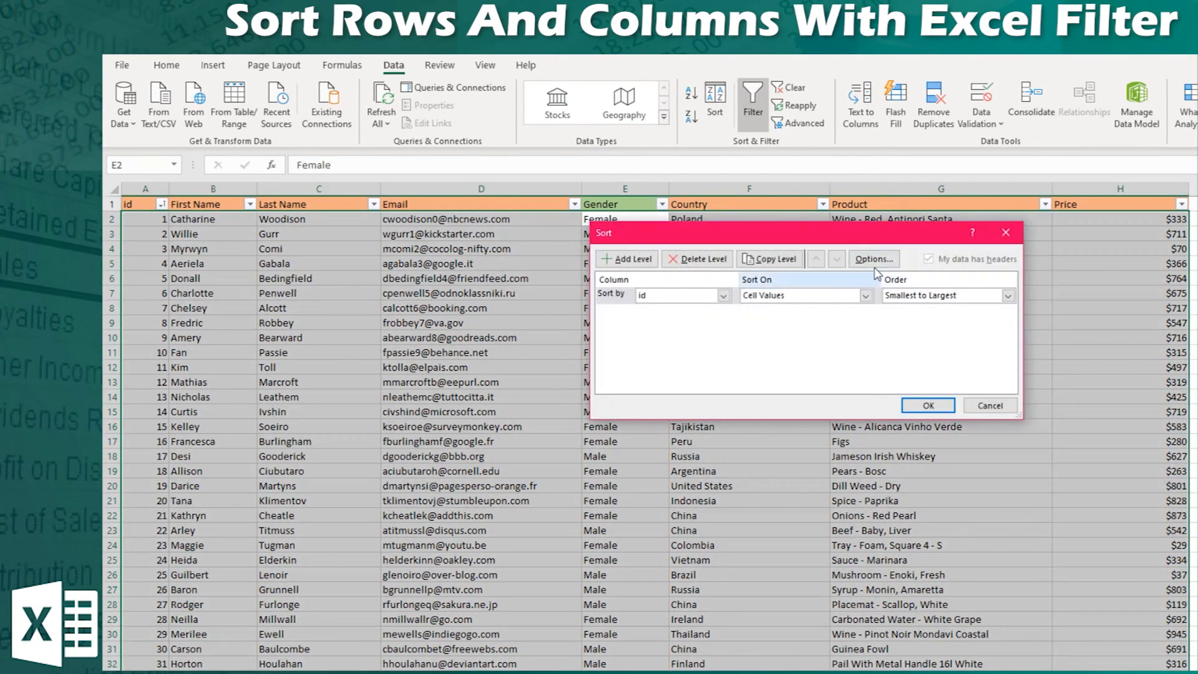
left_click(880, 258)
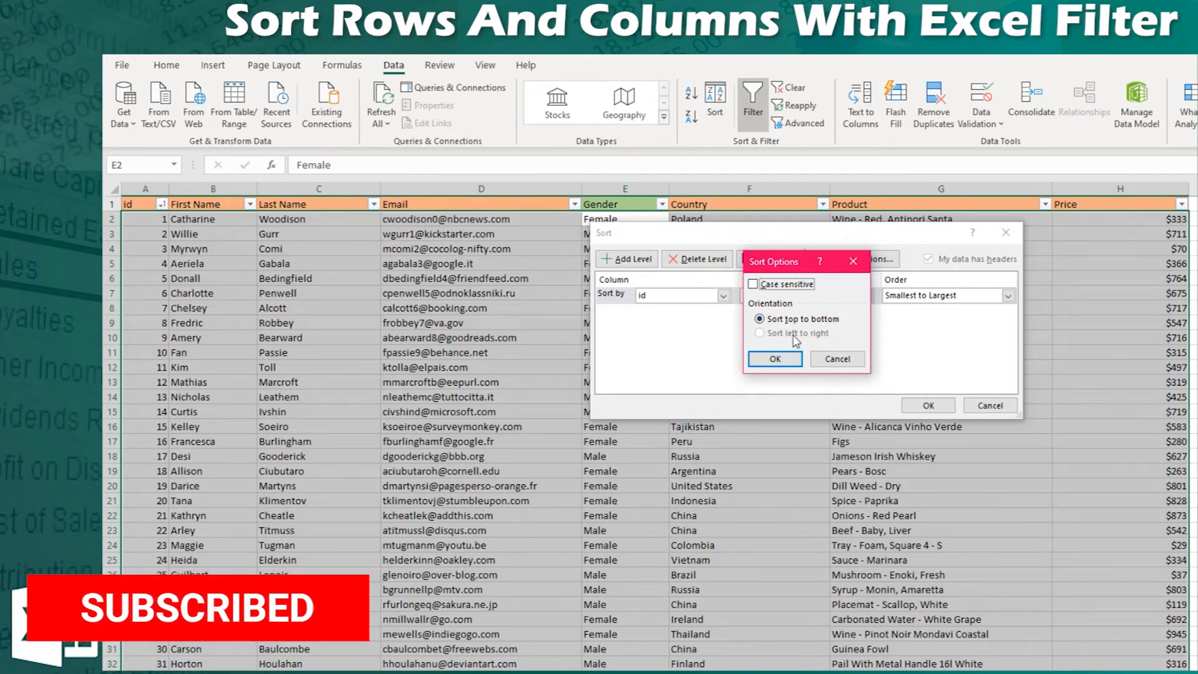
left_click(836, 358)
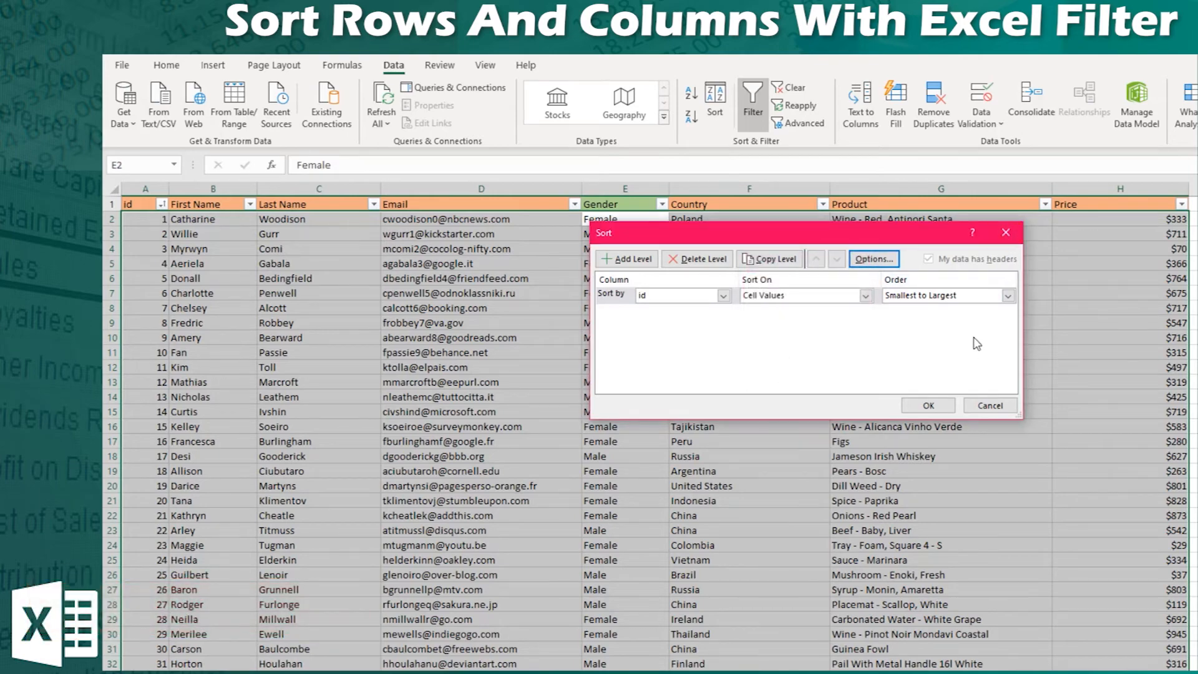
left_click(990, 406)
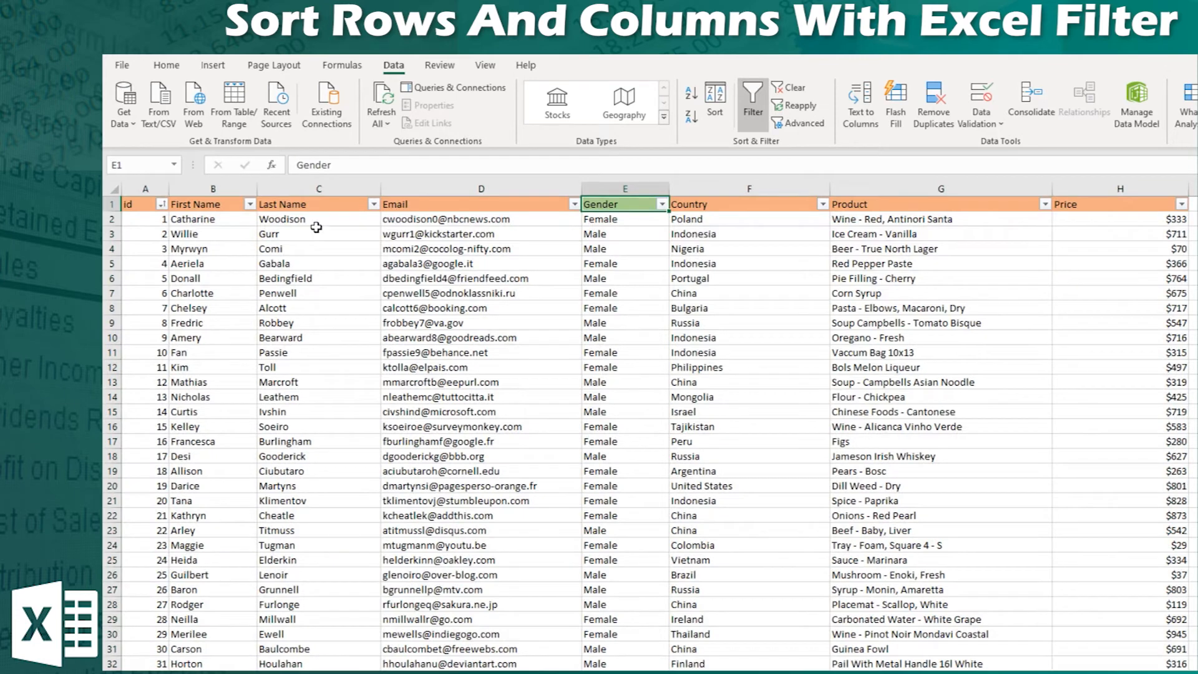
- Select all of columns A through H and set the custom sort's orientation to Sort left to right
left_click(153, 189)
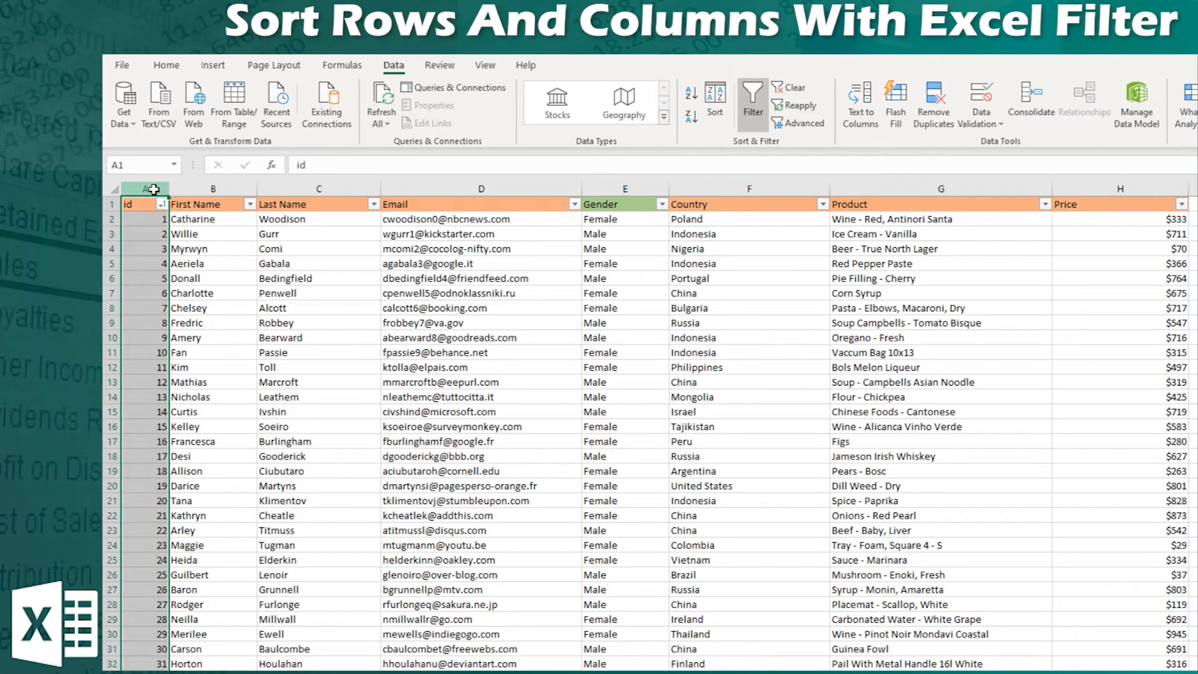
left_click(1128, 189, "shift")
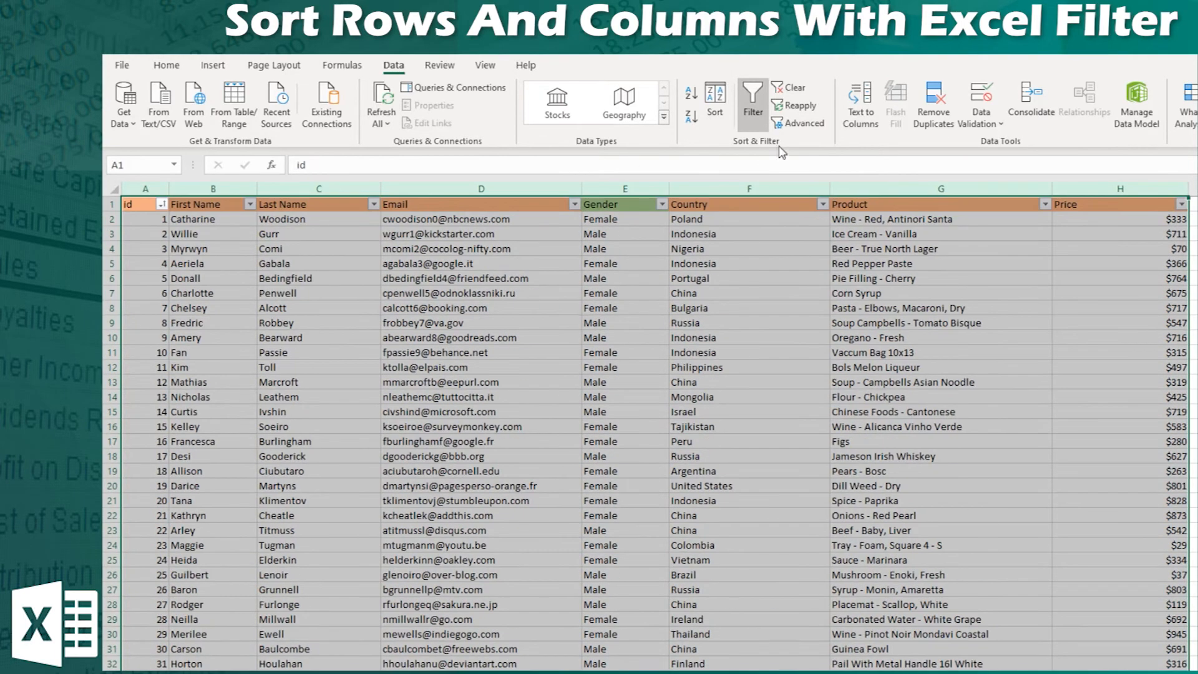
left_click(712, 116)
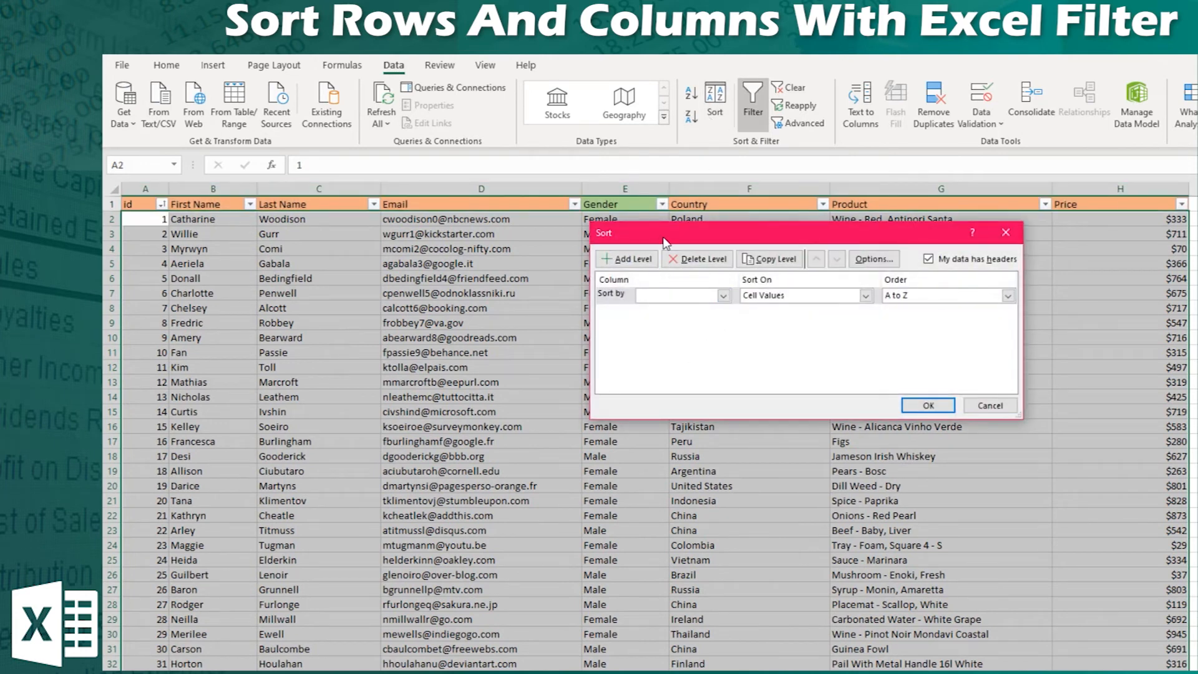
left_click_drag(669, 240, 520, 249)
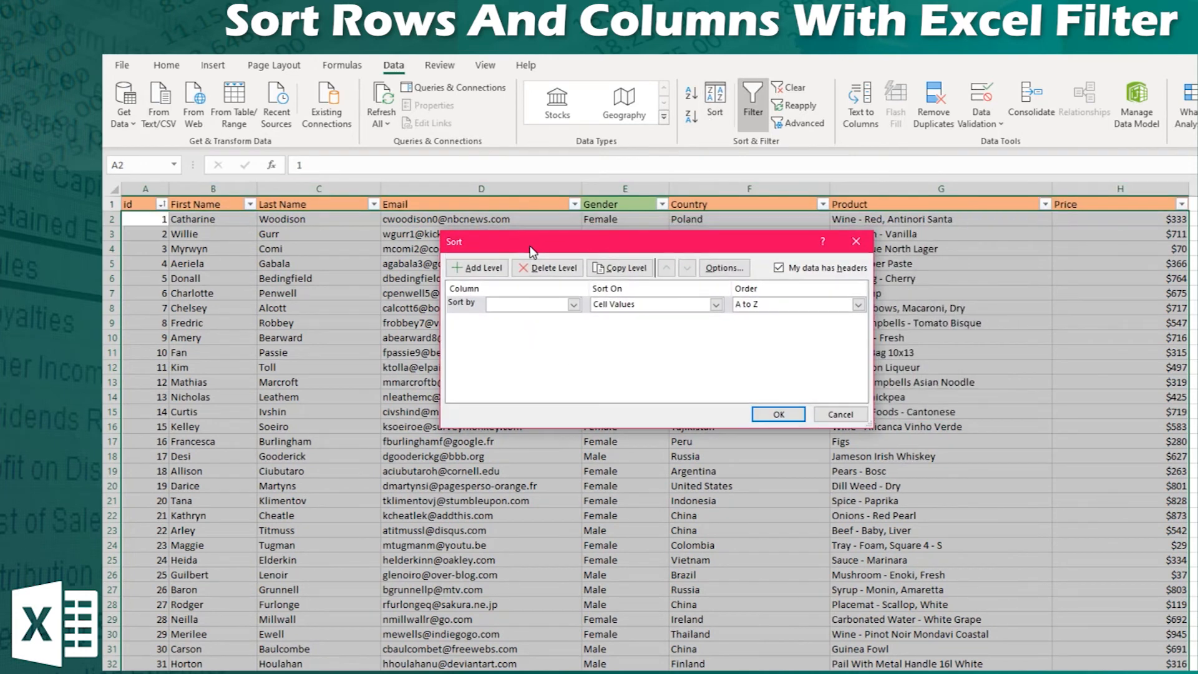
left_click(724, 268)
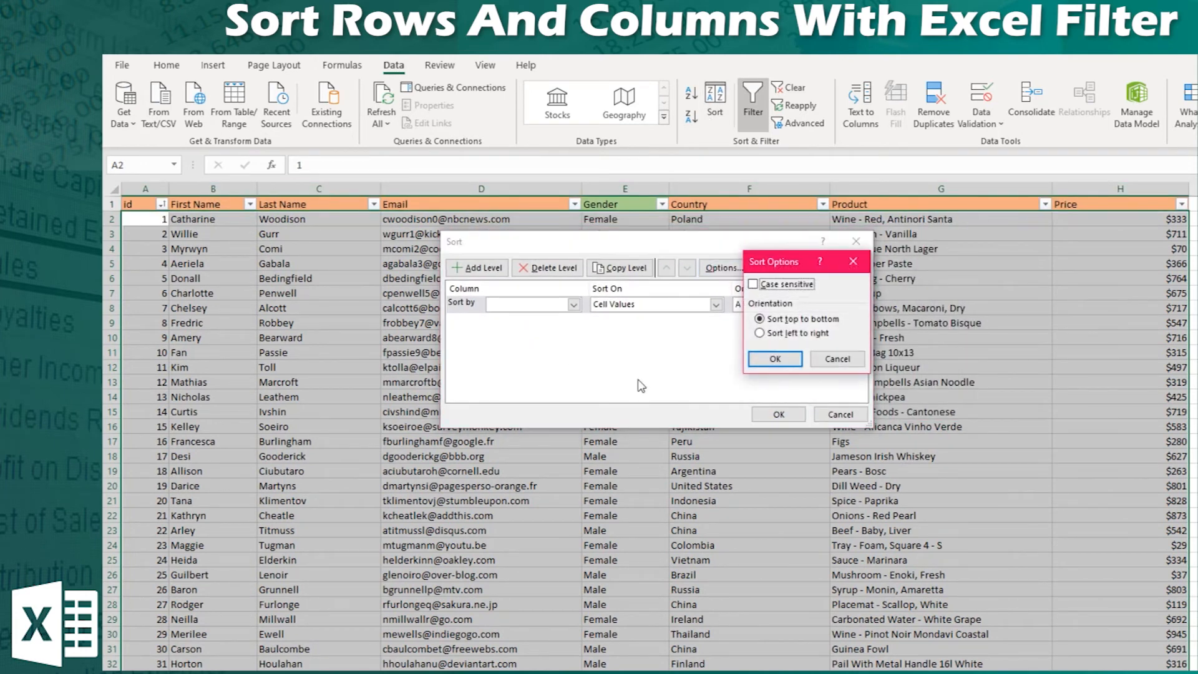
left_click(790, 335)
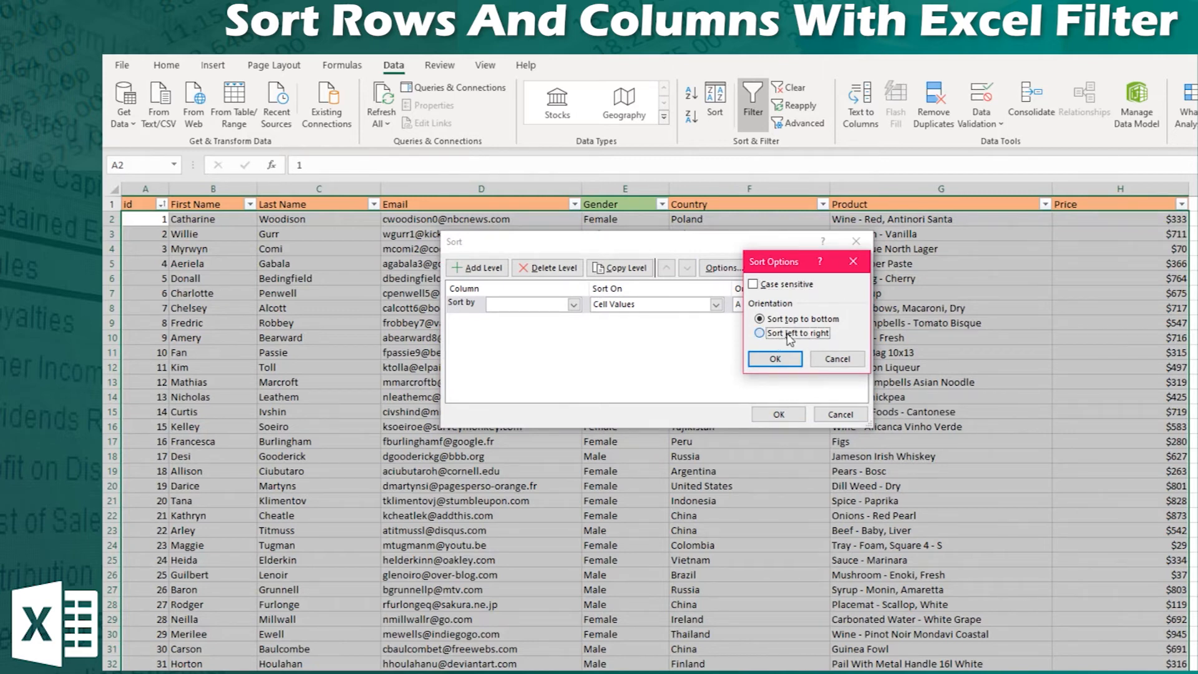
left_click(774, 359)
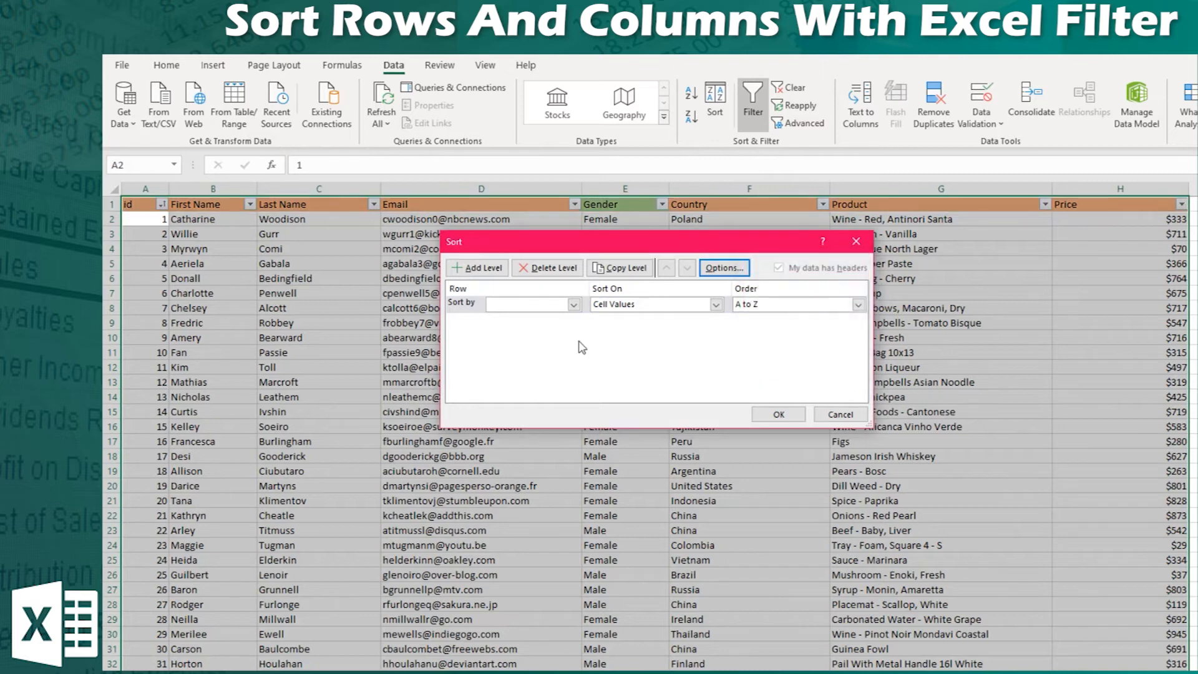
- Choose Row 1, the header row, as the row to sort by
left_click(560, 306)
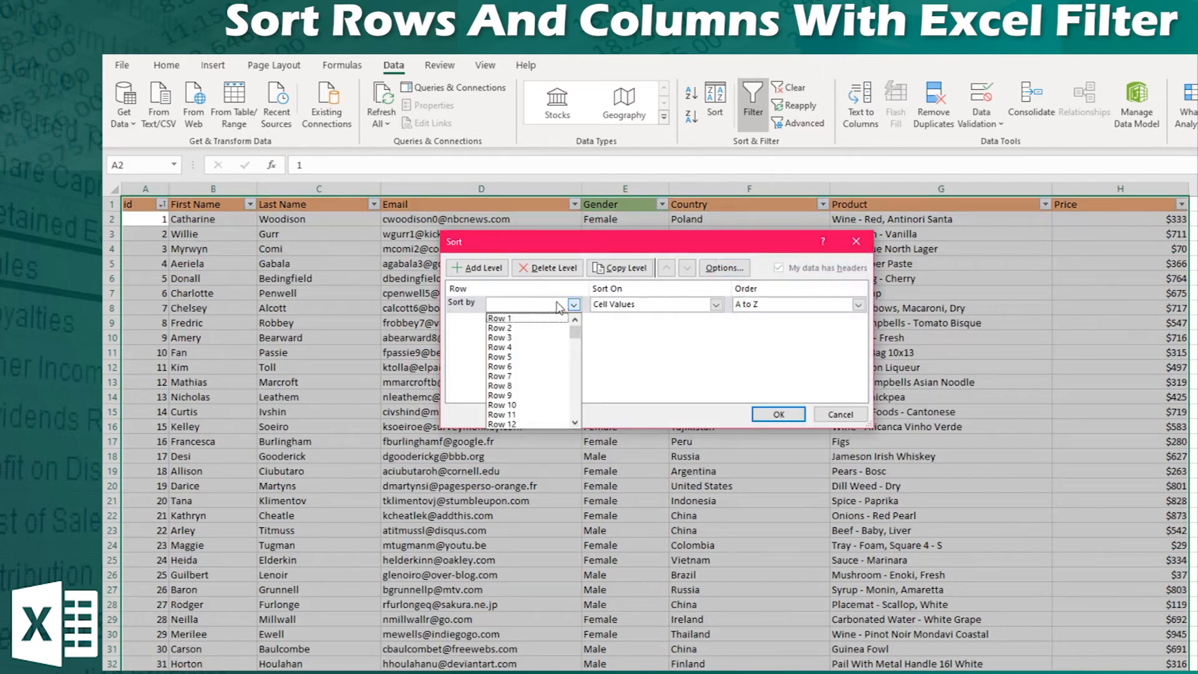
left_click(725, 340)
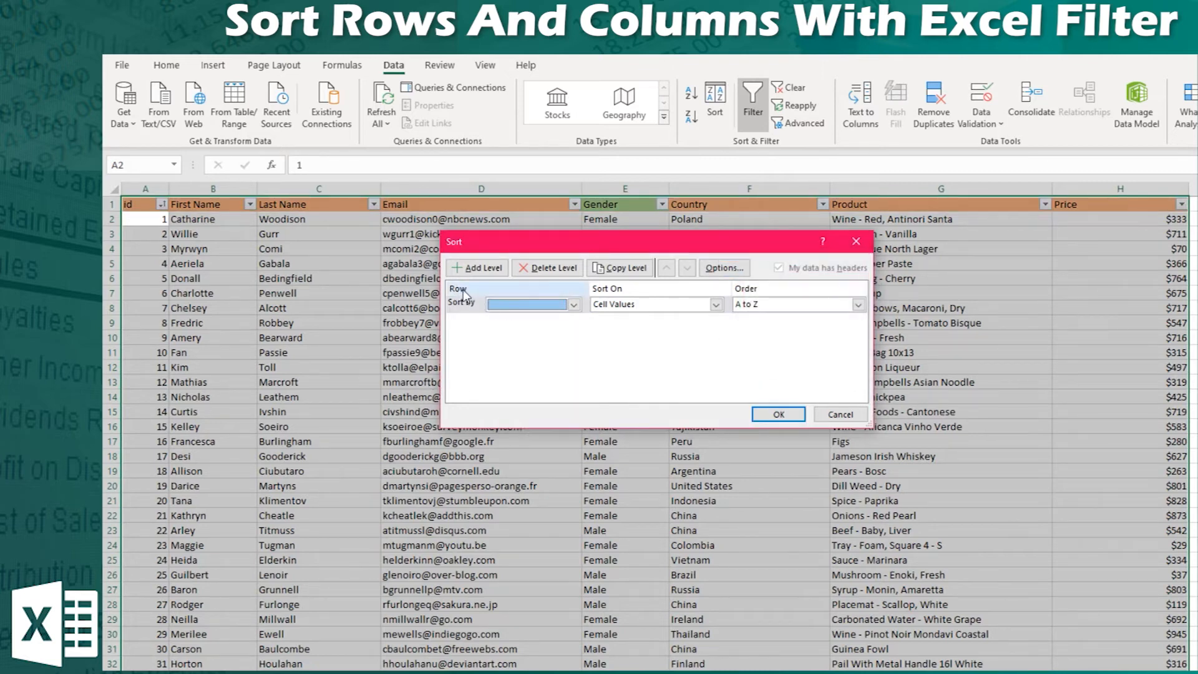
left_click(523, 309)
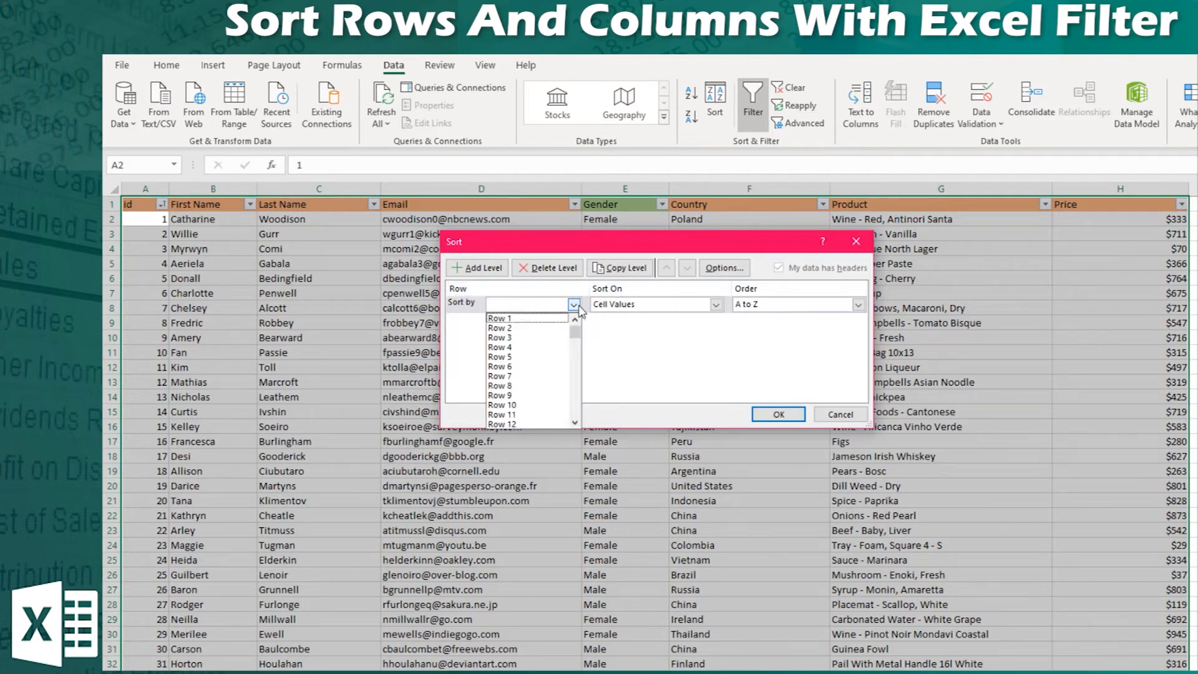
left_click(531, 319)
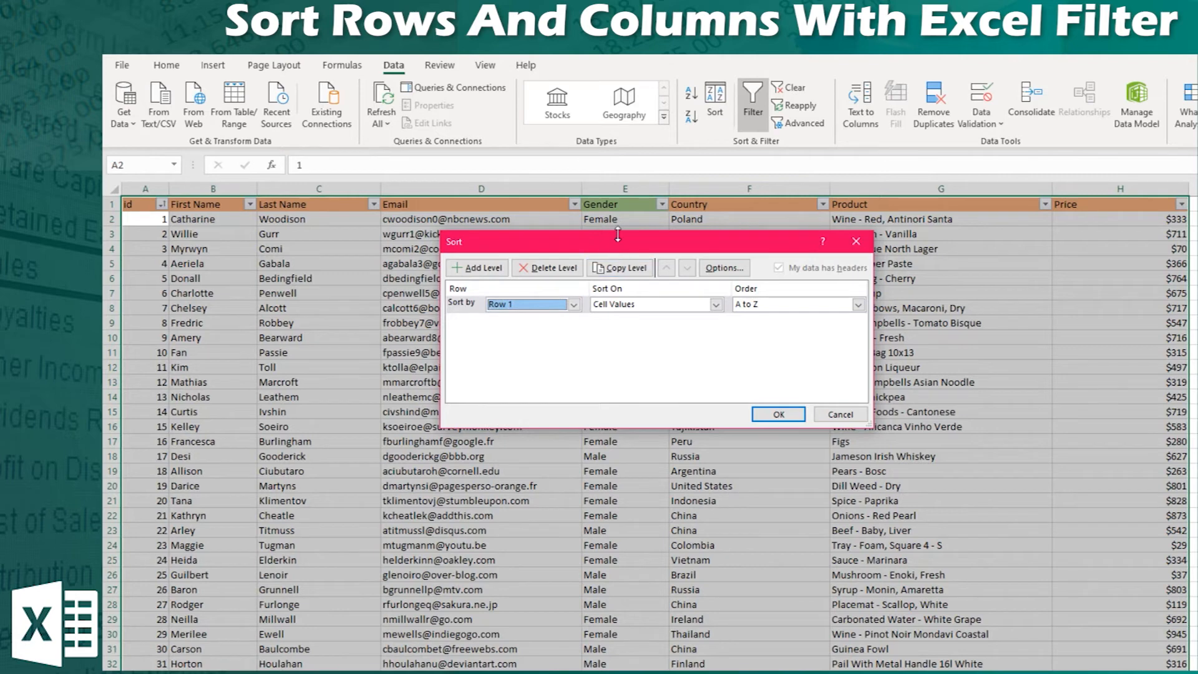
left_click_drag(618, 234, 623, 272)
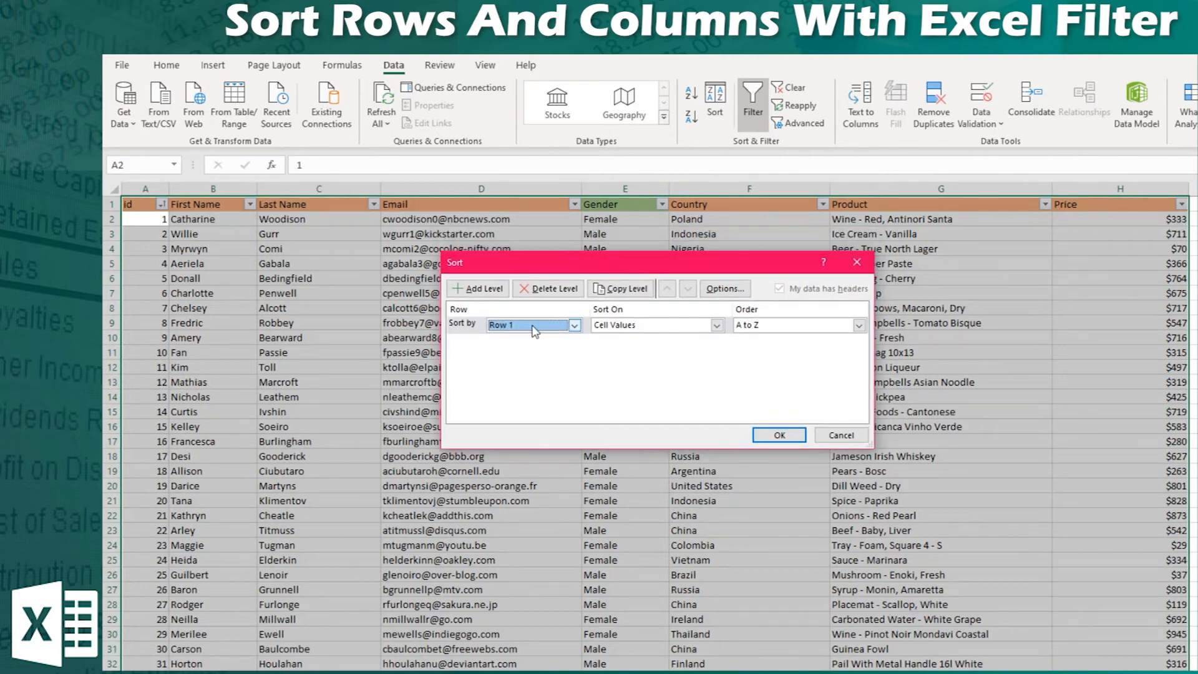
- Sort on Cell Color with the green color placed On Right, and apply the column sort
left_click(666, 325)
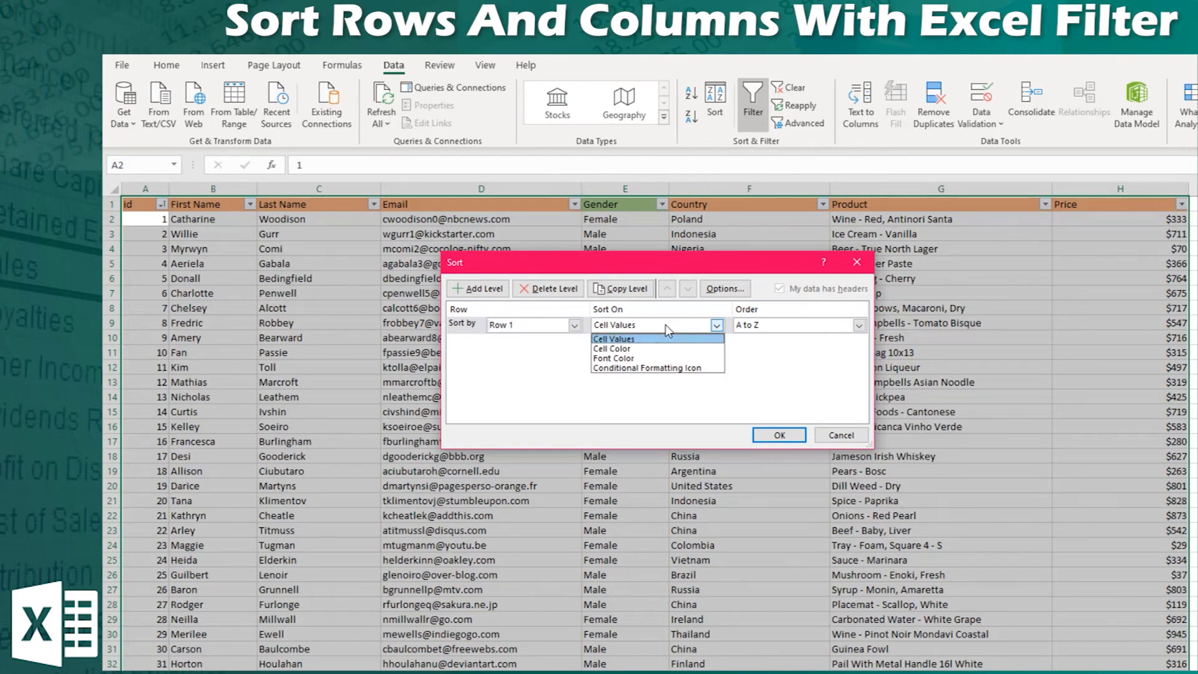
left_click(660, 353)
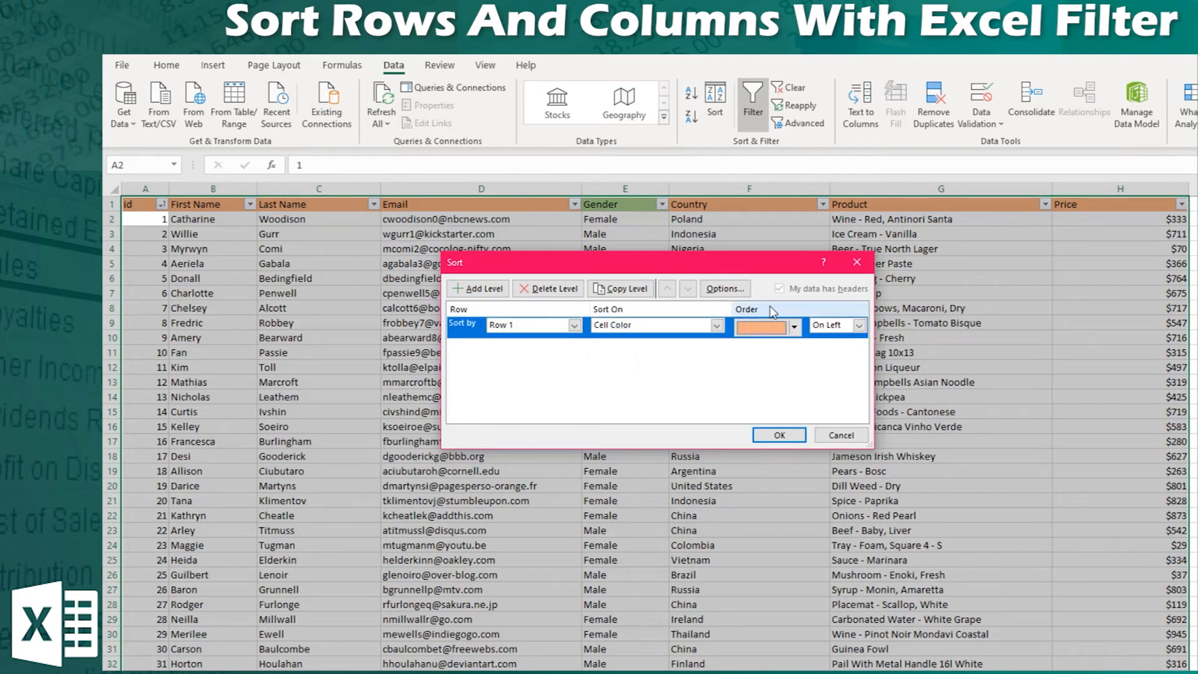
left_click(794, 327)
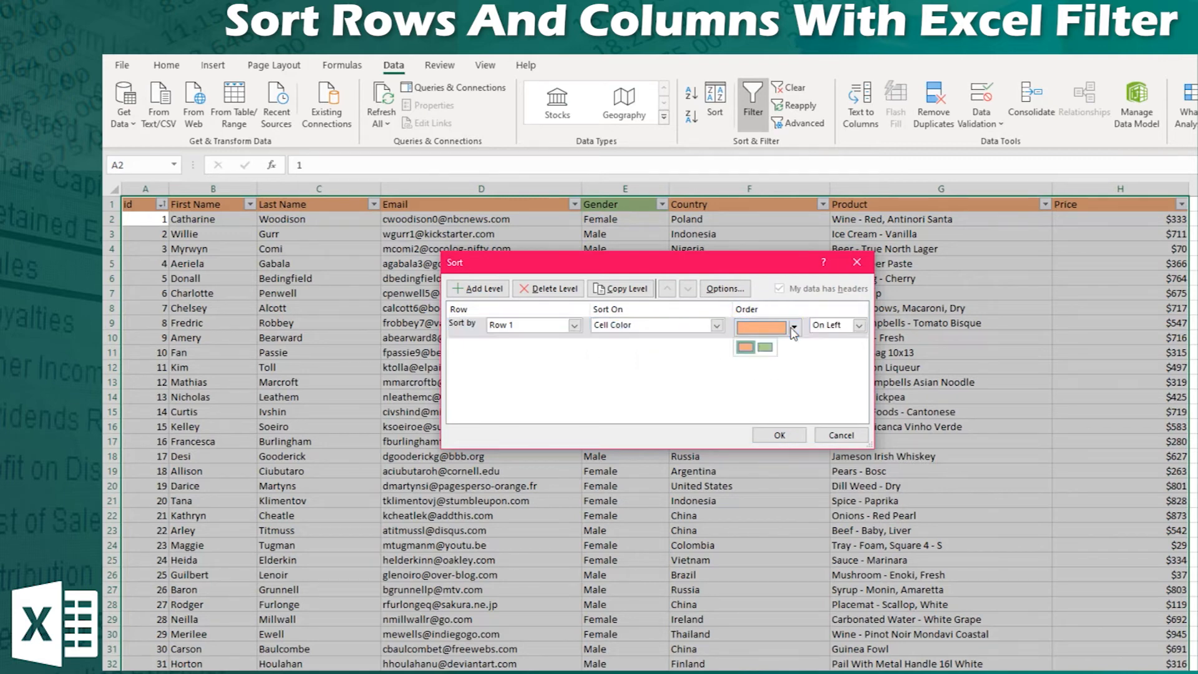
left_click(765, 347)
left_click(846, 326)
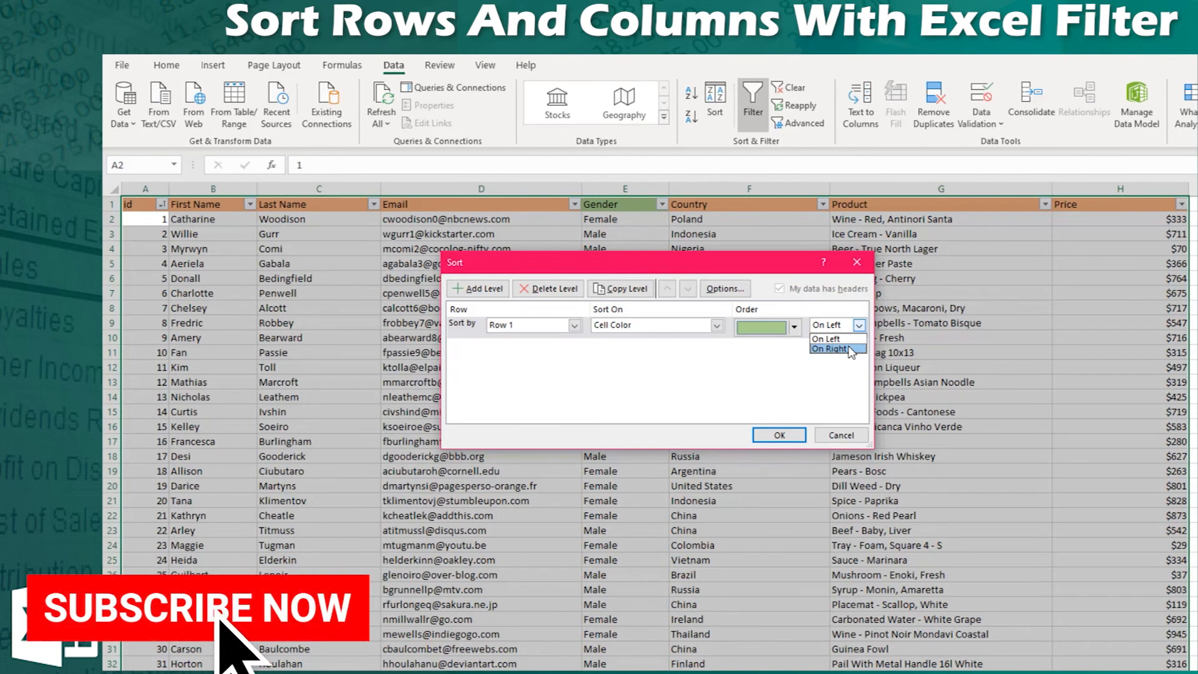
left_click(833, 350)
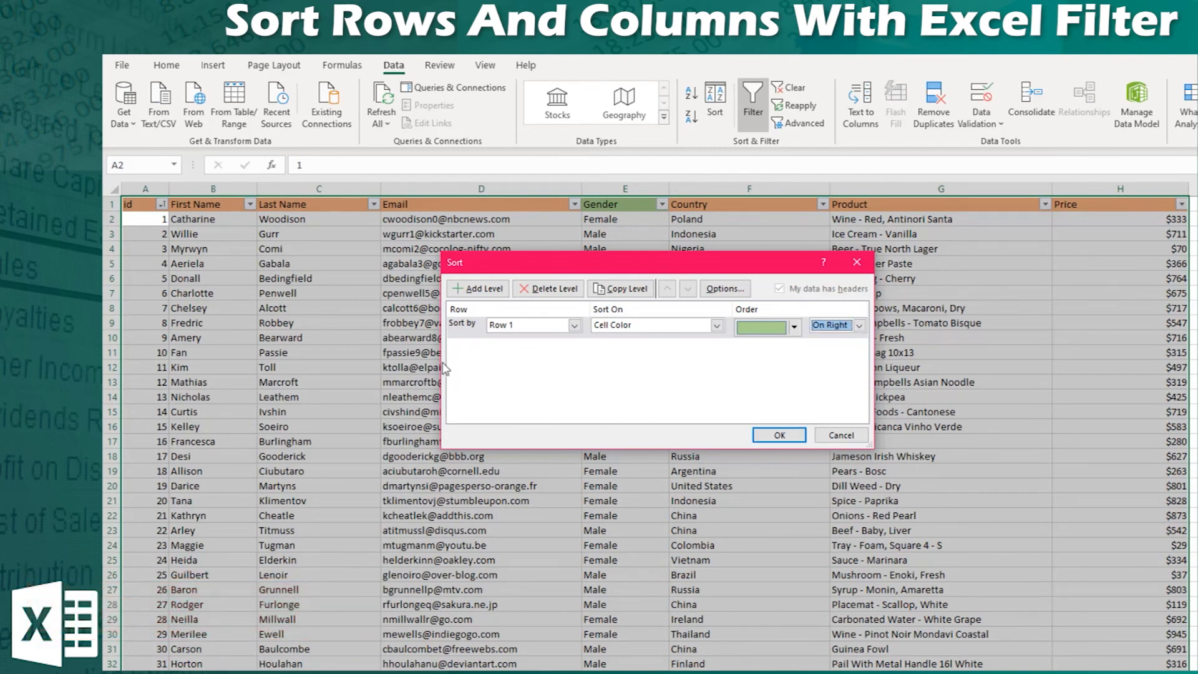
left_click(779, 436)
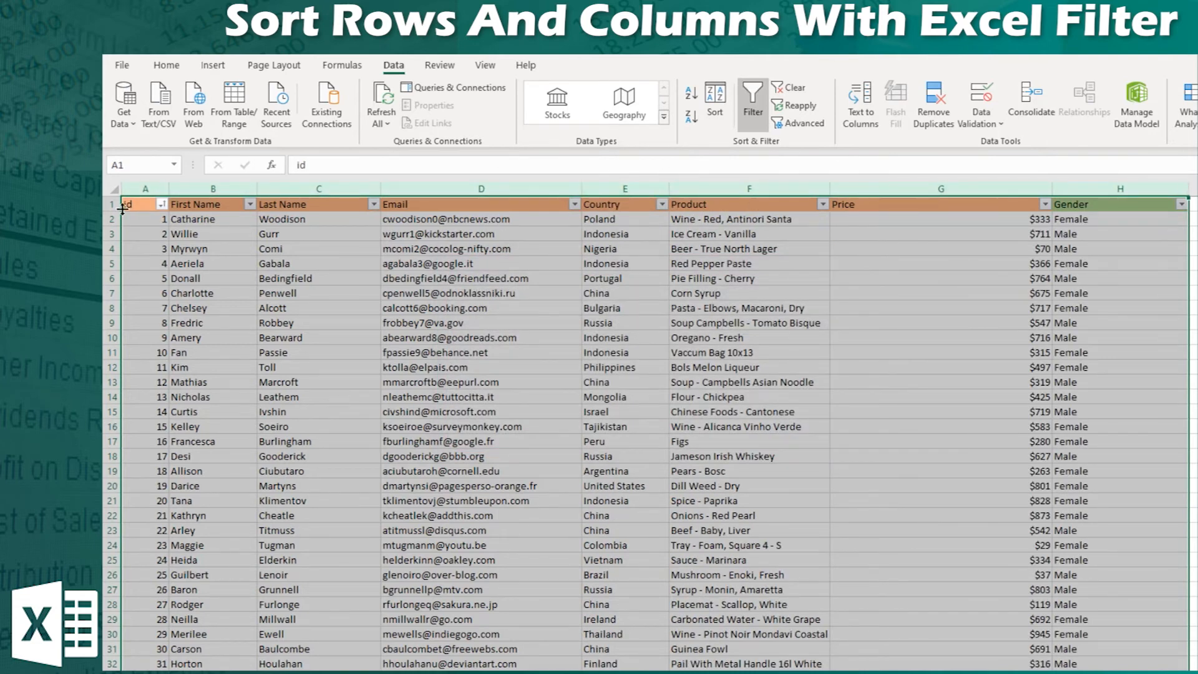
- Fill the Price and id header cells with light blue
left_click(920, 204)
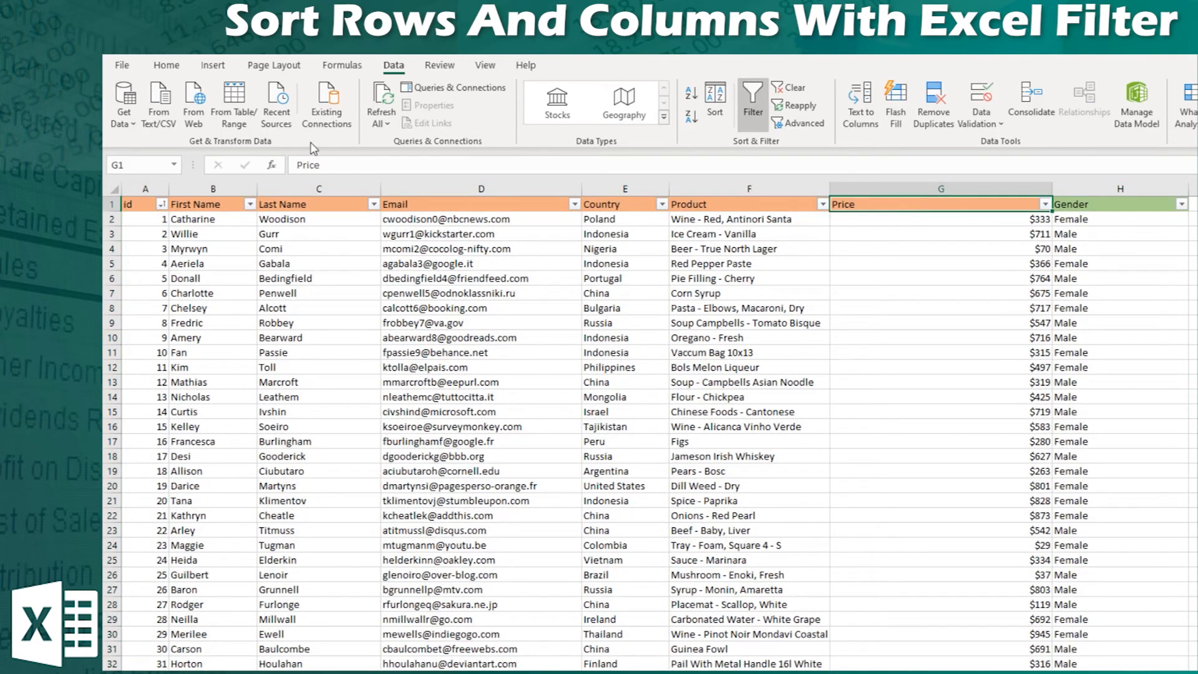
left_click(175, 66)
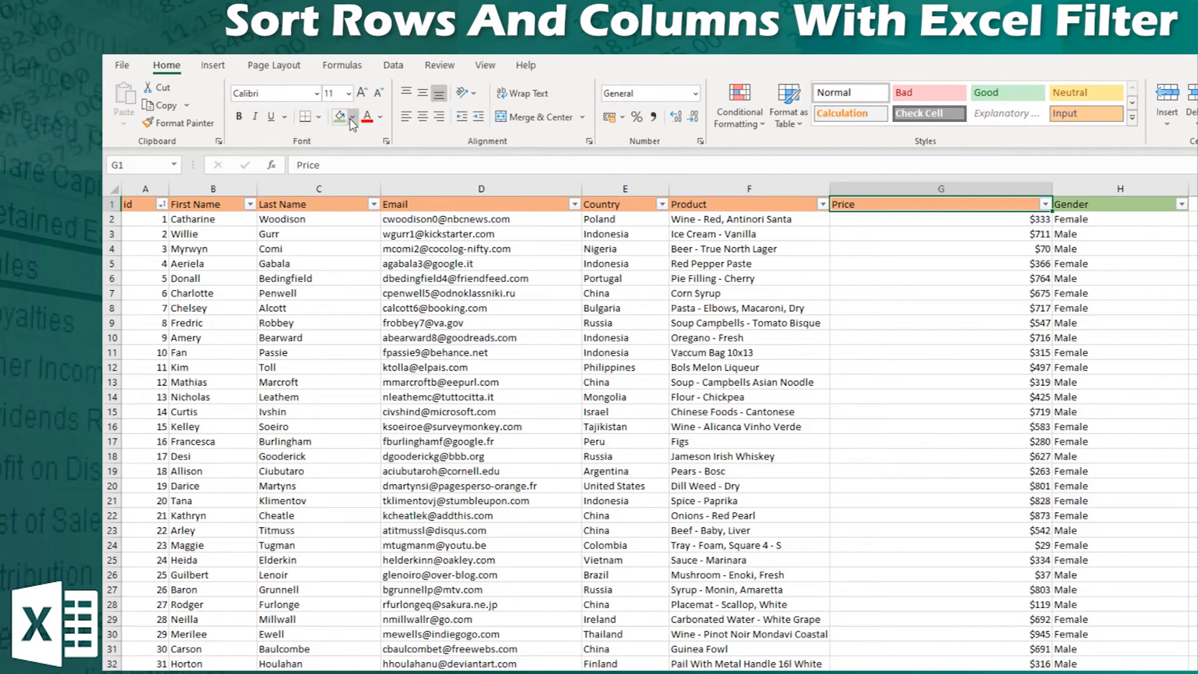
left_click(353, 117)
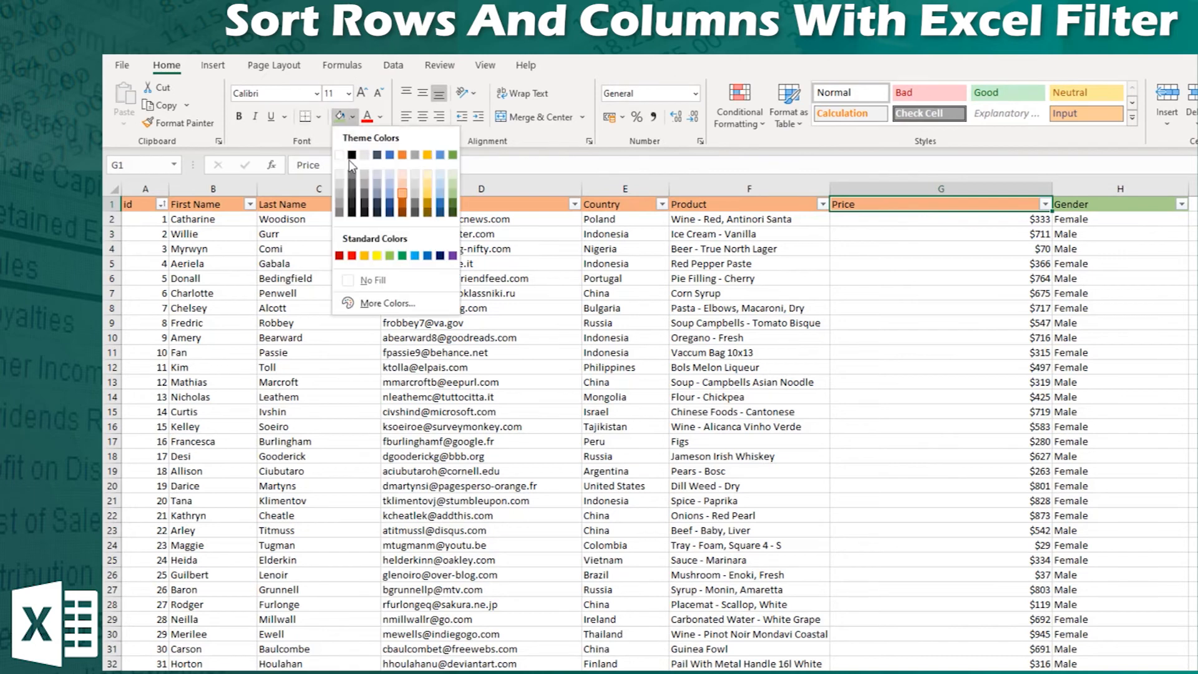
left_click(921, 202)
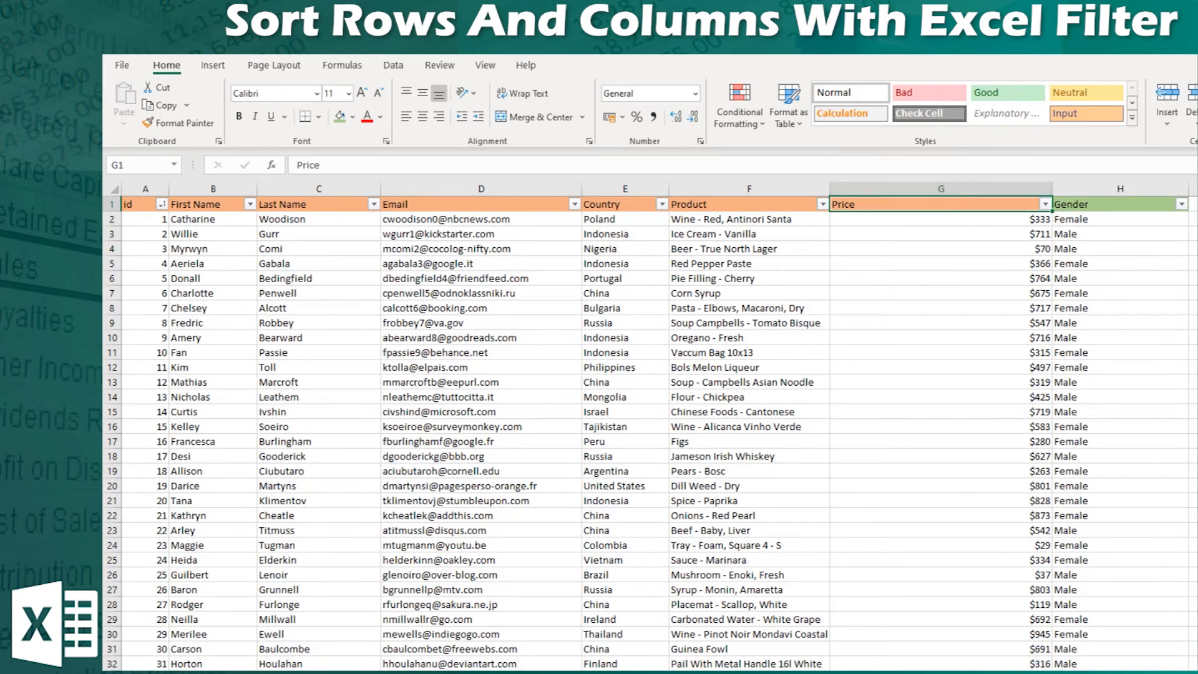
left_click(131, 208)
left_click(916, 214)
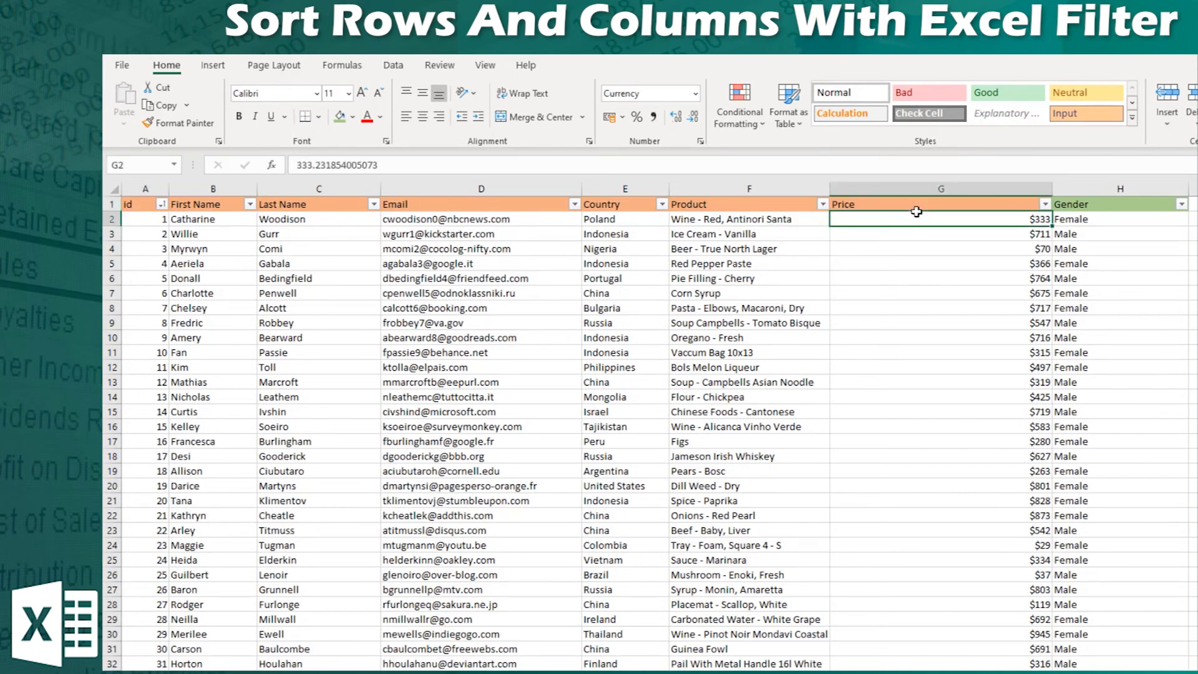
left_click(916, 203)
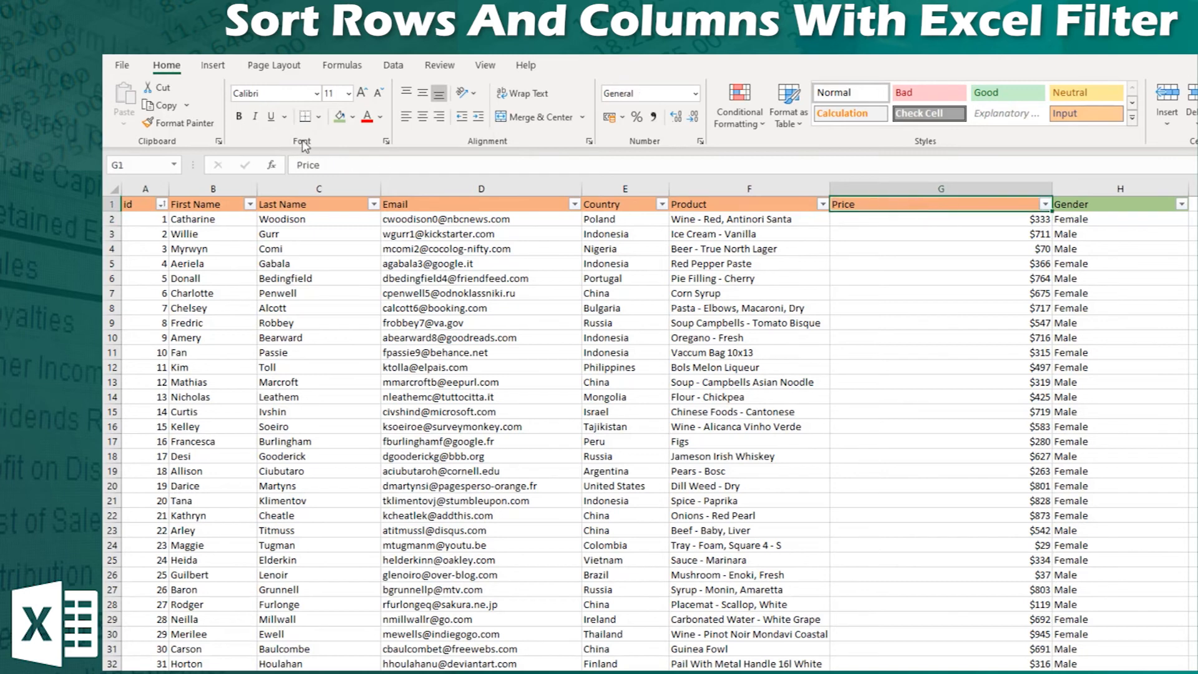
left_click(352, 117)
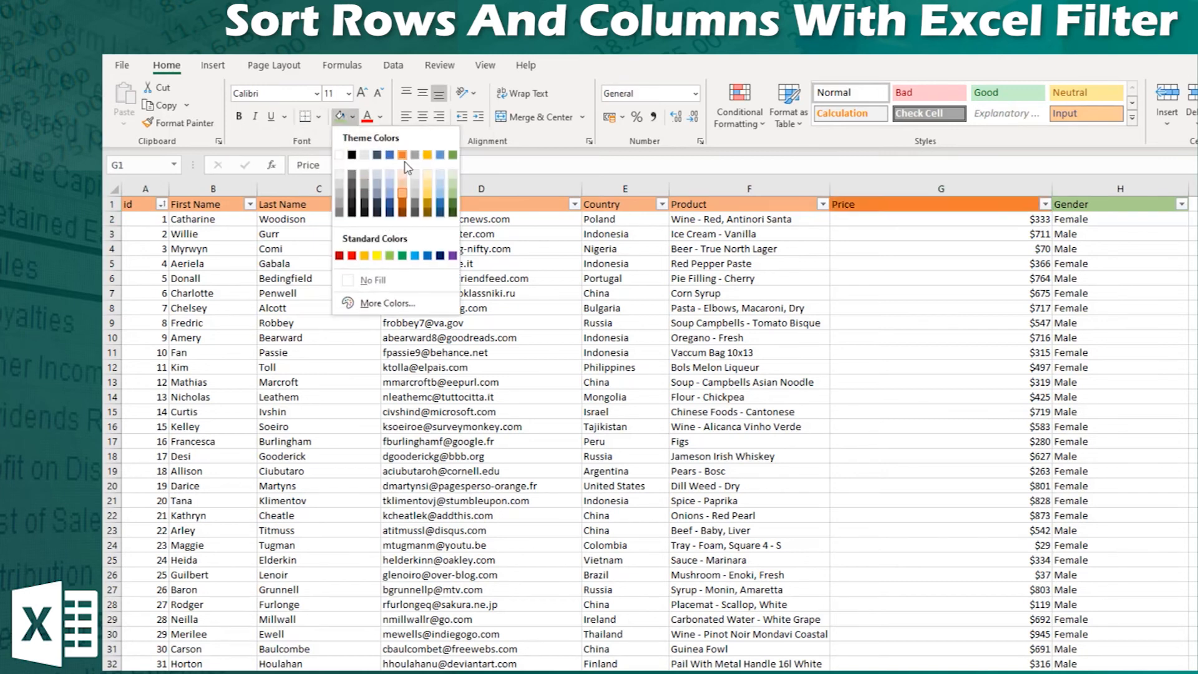
left_click(445, 196)
left_click(141, 207)
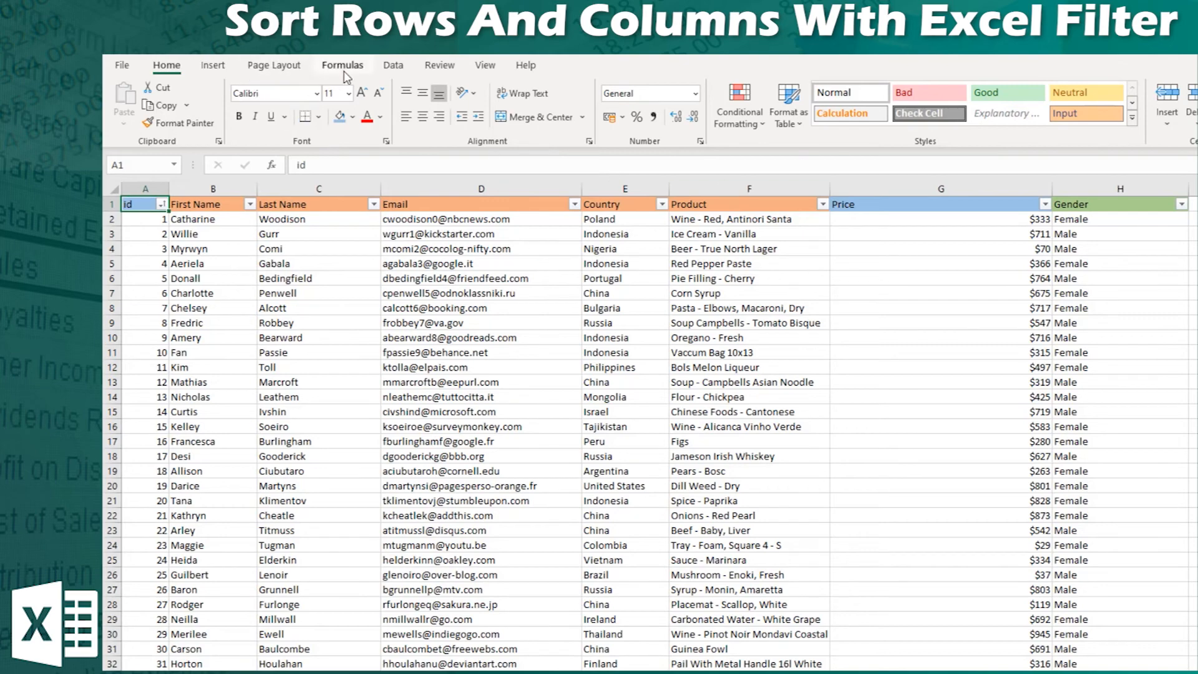
left_click(394, 66)
left_click(712, 103)
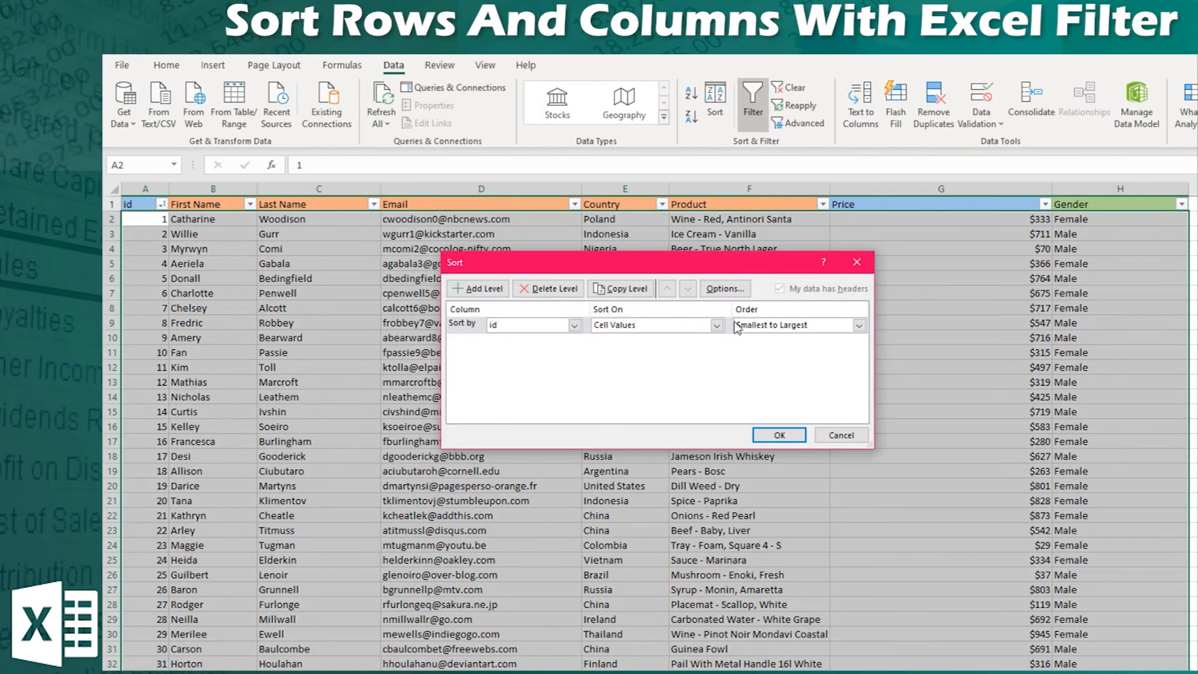
left_click(727, 291)
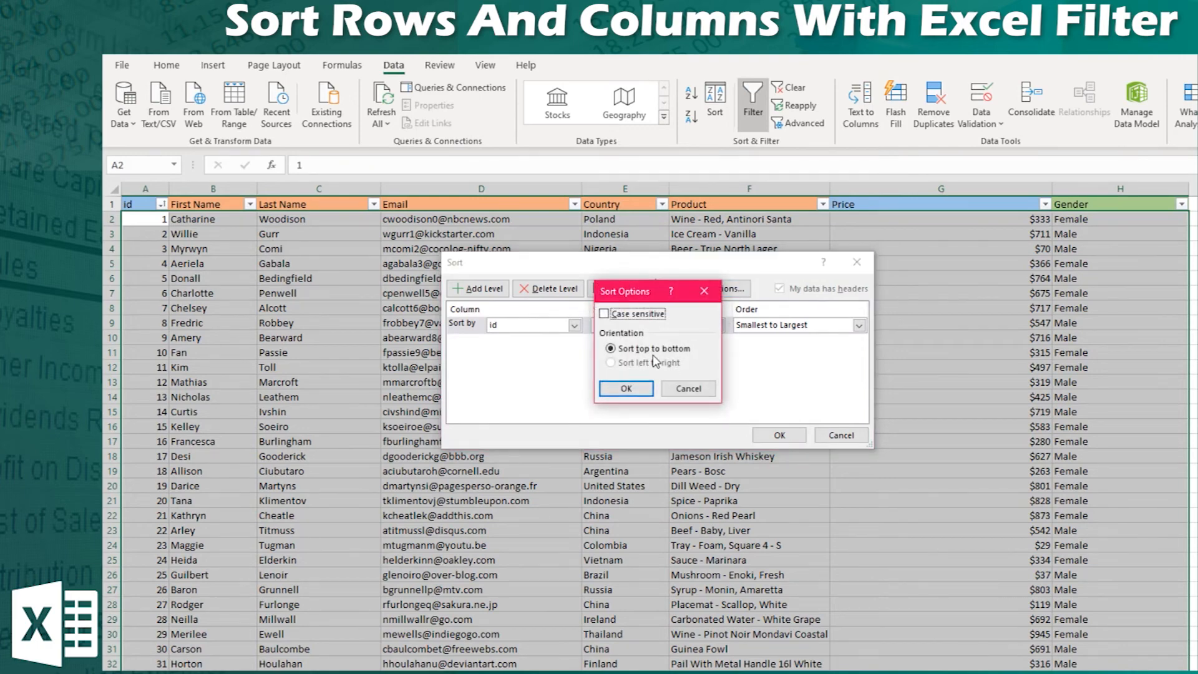
left_click(689, 389)
left_click(821, 433)
left_click(135, 208)
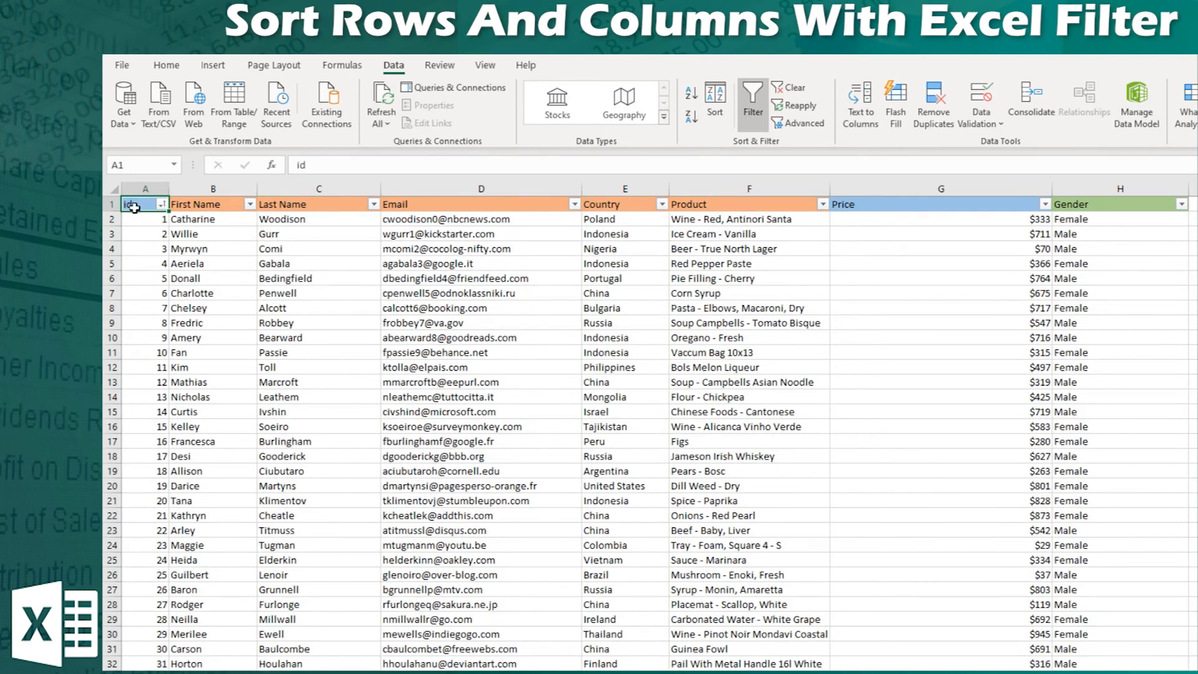
- Select all of columns A through H and set up a custom left-to-right sort by Row 1
left_click(141, 190)
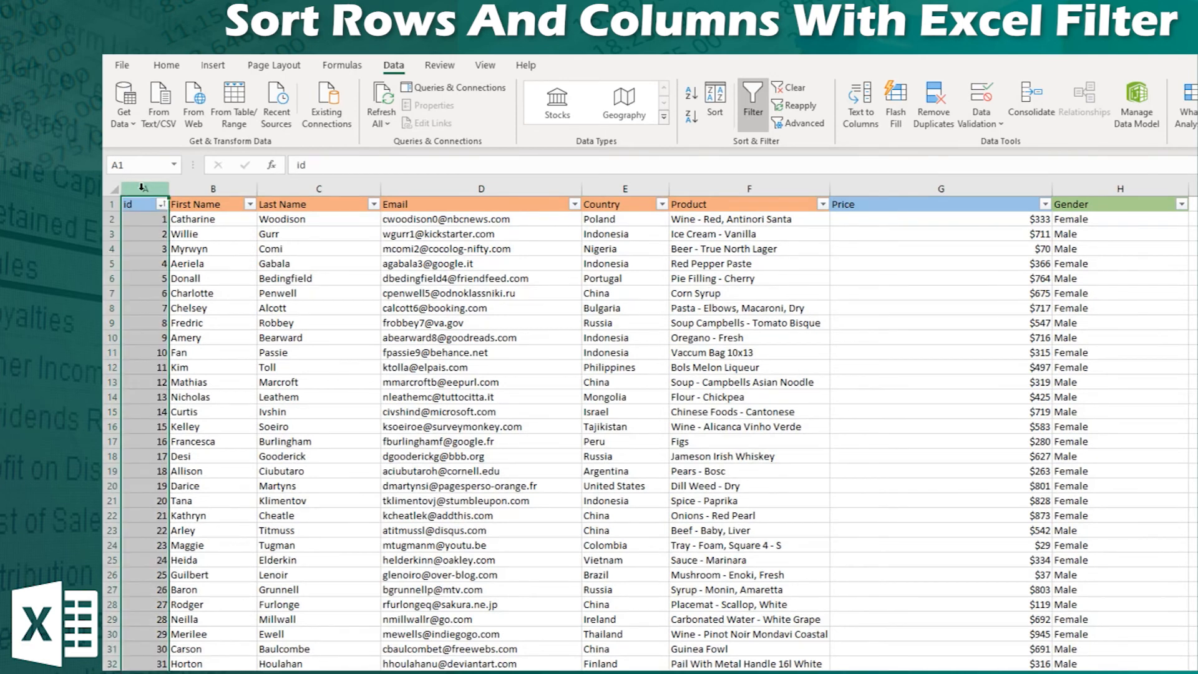
left_click(1133, 188, "shift")
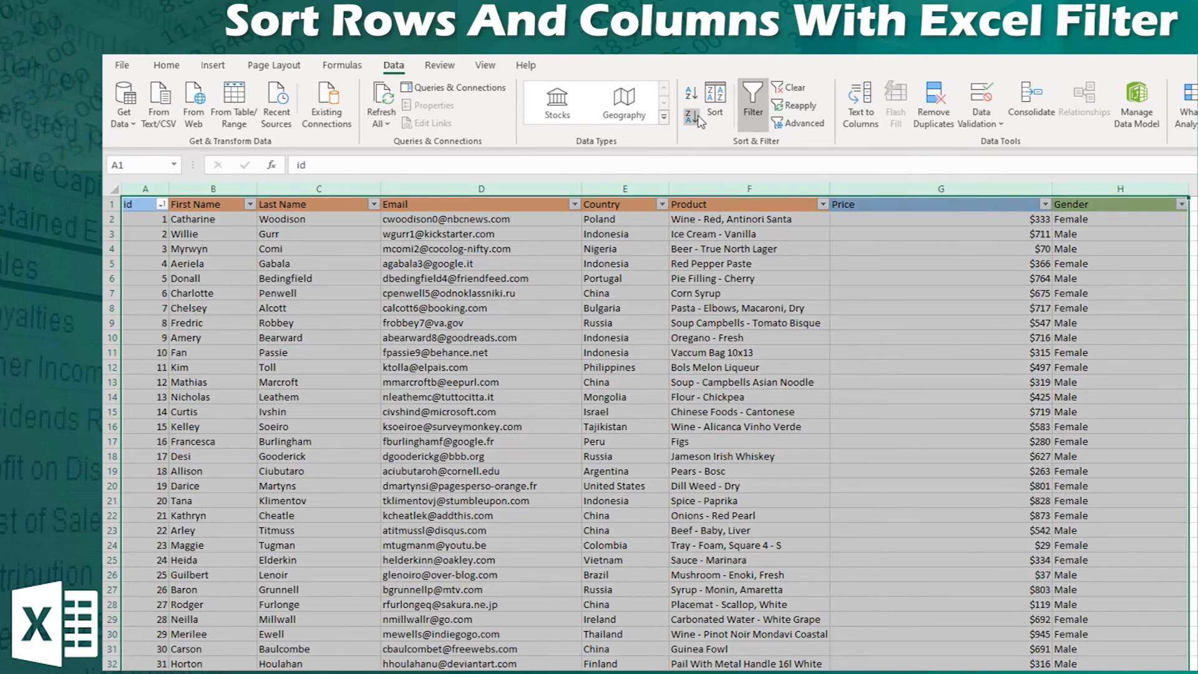
left_click(716, 100)
left_click(715, 291)
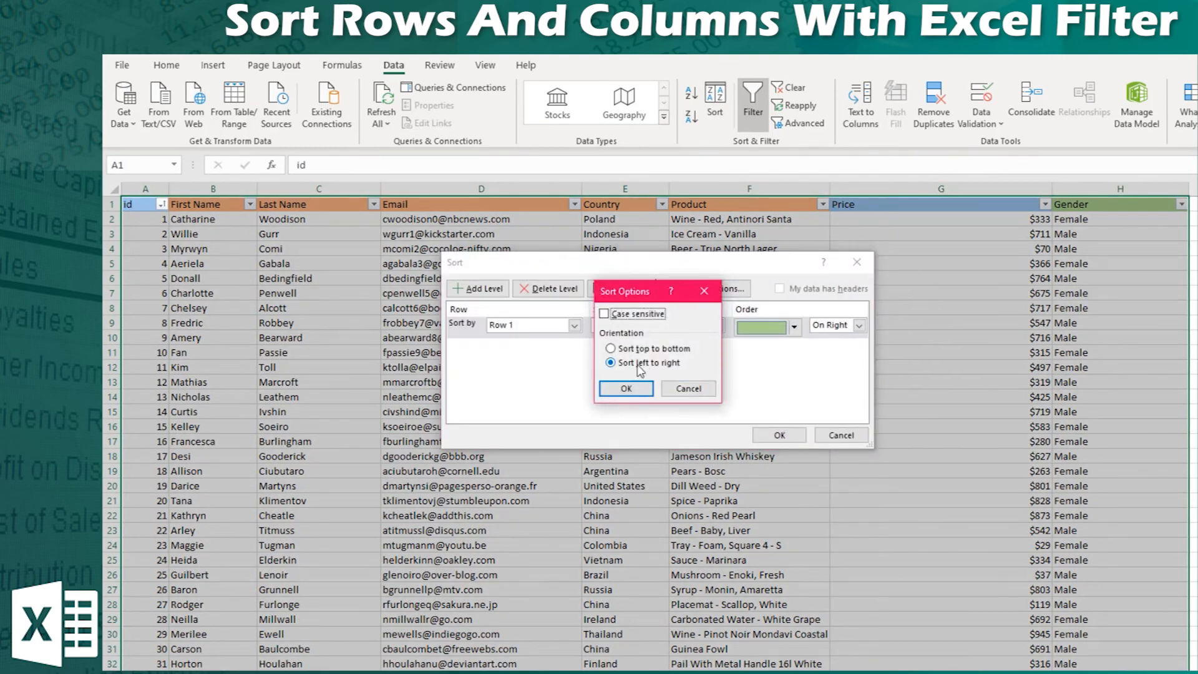
left_click(641, 390)
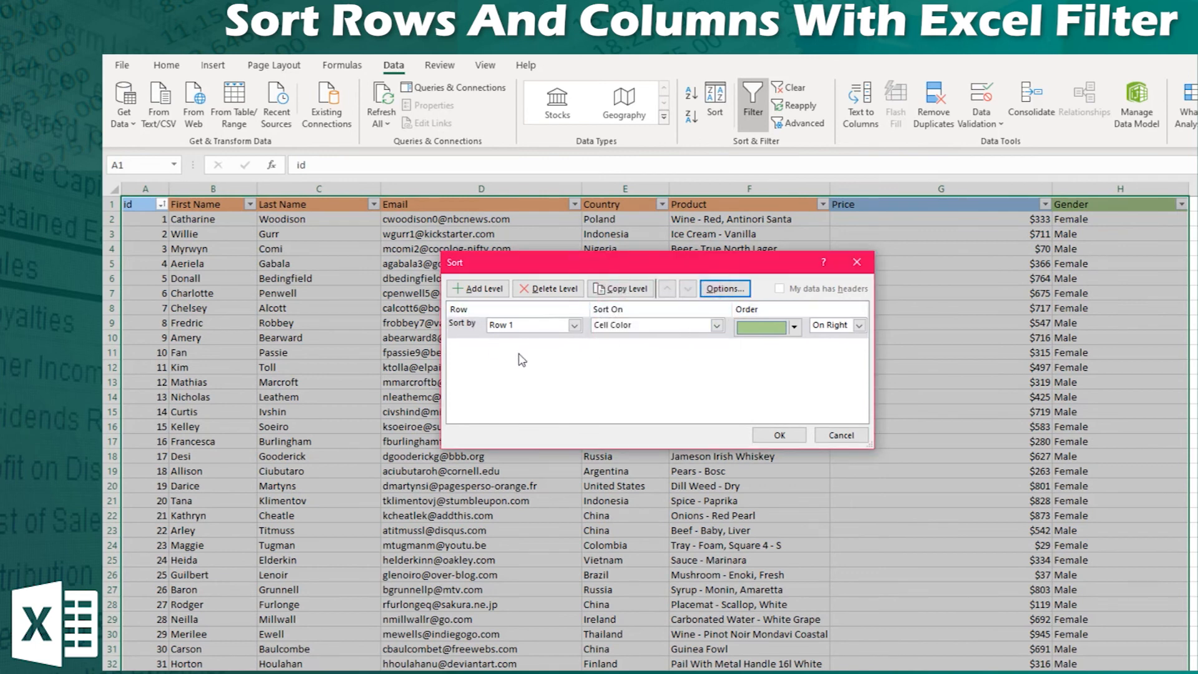
left_click(541, 325)
left_click(543, 335)
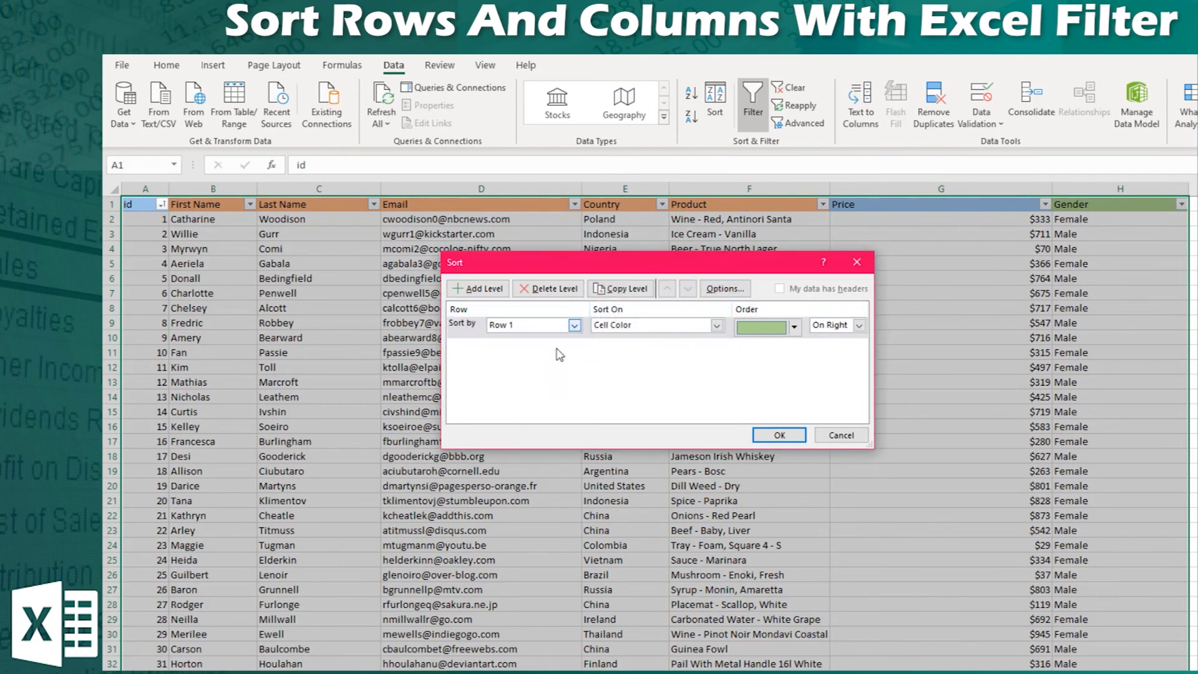
- Sort the columns on Cell Color with light blue placed On Right, and apply the sort
left_click(668, 336)
left_click(669, 347)
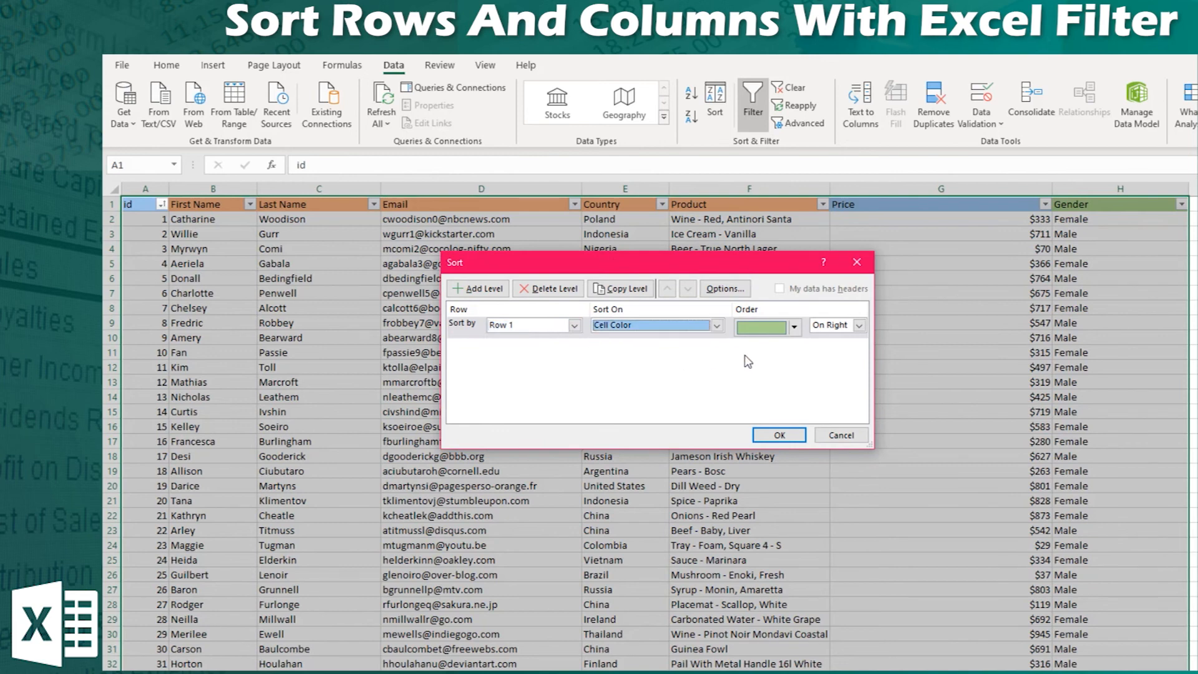
left_click(795, 326)
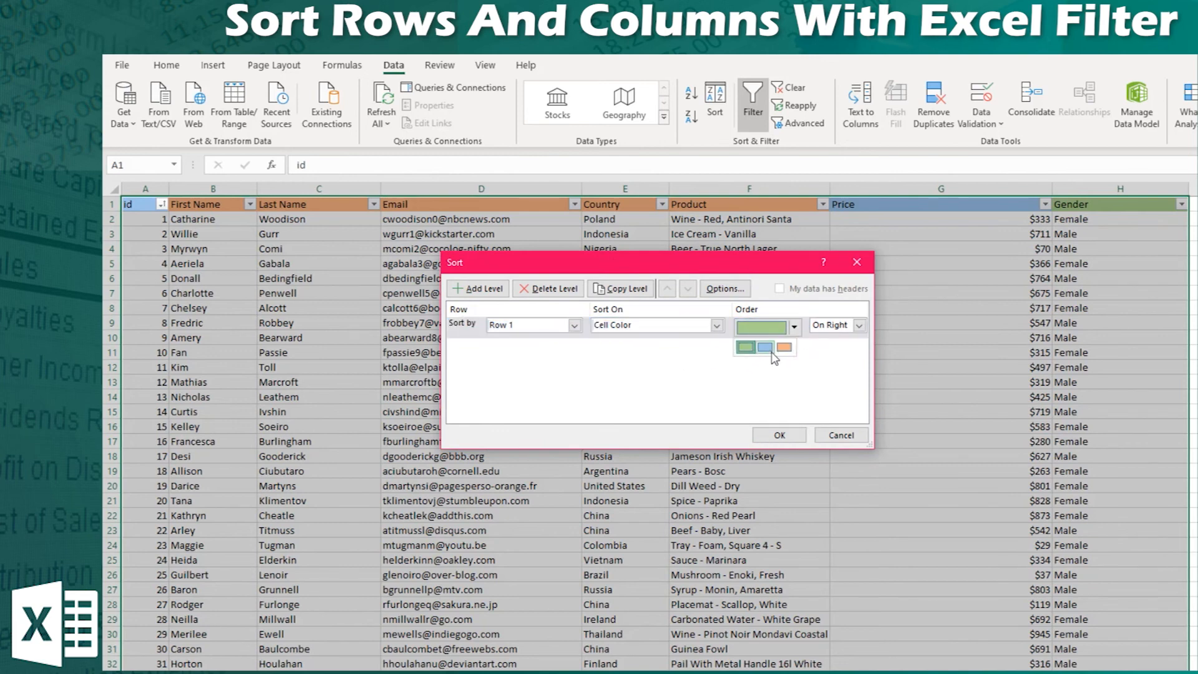
left_click(768, 349)
left_click(839, 325)
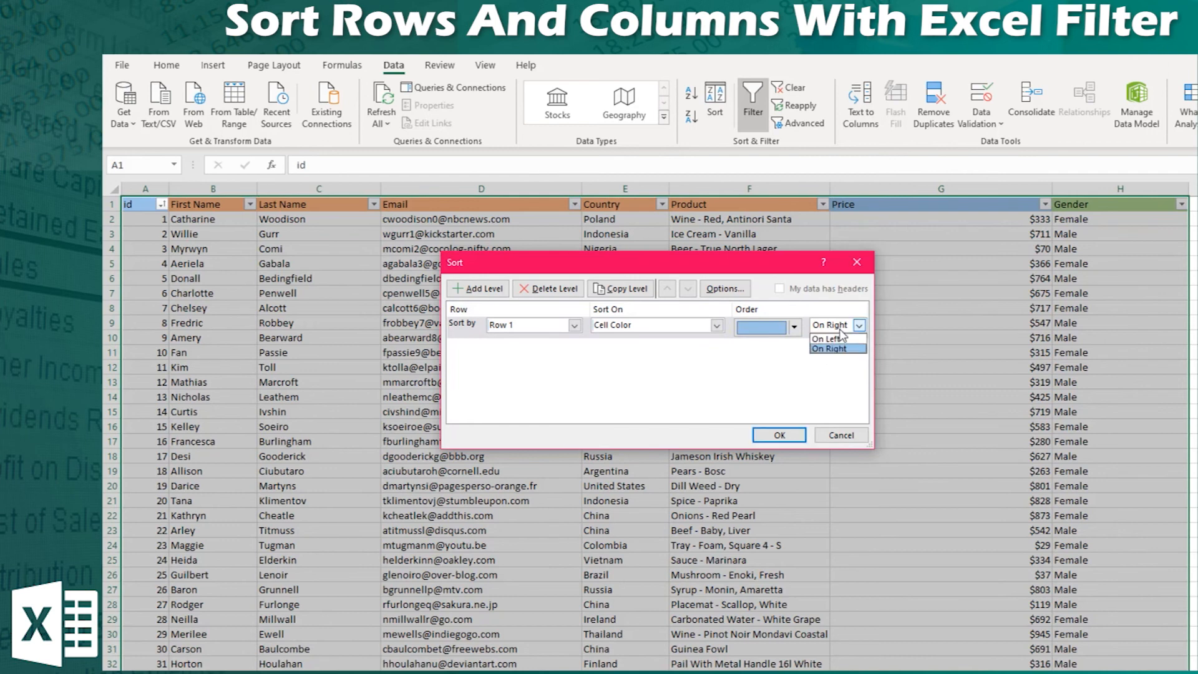
left_click(838, 349)
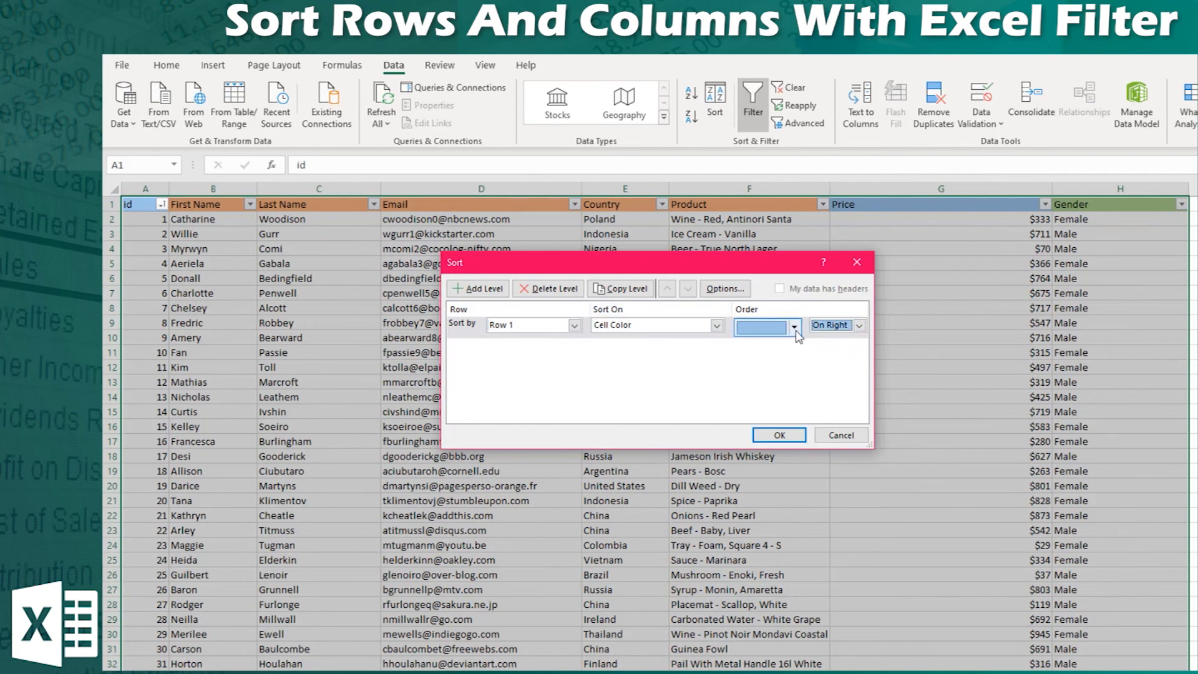
left_click(779, 435)
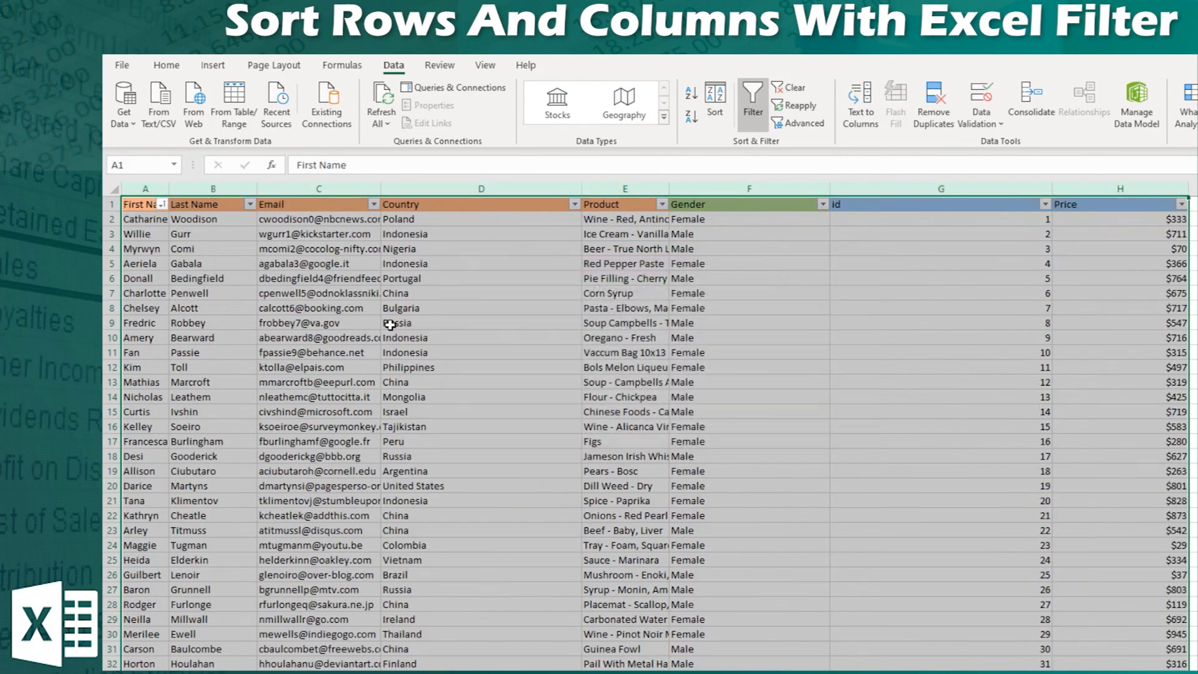
left_click(850, 274)
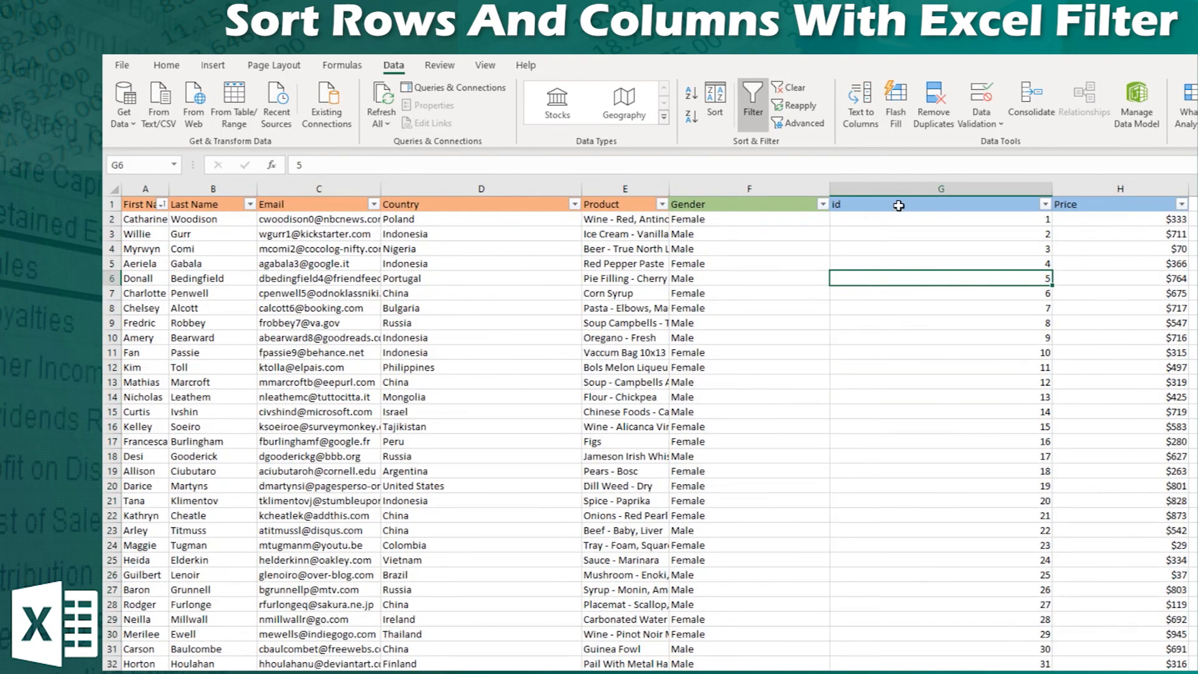